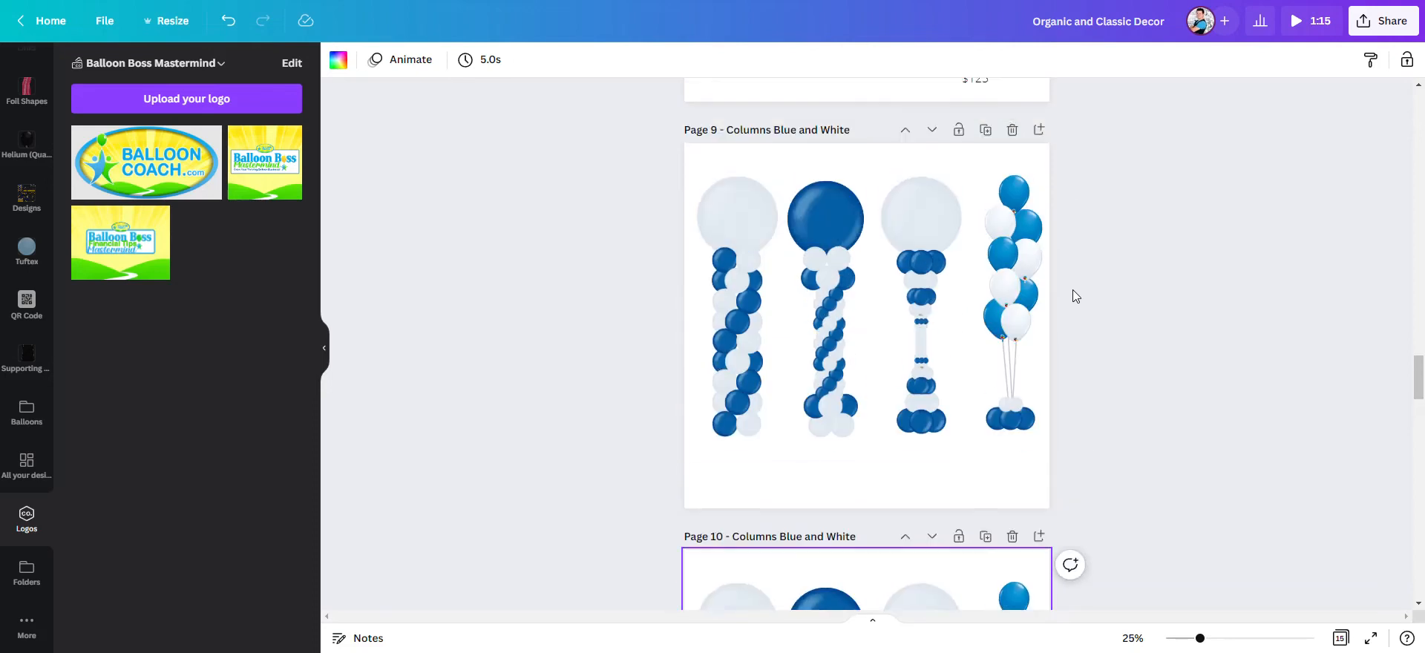
- Change the title of page 10 to "Columns Red and White"
{"action": "scroll", "coordinate": [811, 221], "scroll_direction": "up", "scroll_amount": 6}
{"action": "scroll", "coordinate": [812, 227], "scroll_direction": "up", "scroll_amount": 1}
{"action": "scroll", "coordinate": [675, 270], "scroll_direction": "down", "scroll_amount": 6}
{"action": "scroll", "coordinate": [731, 167], "scroll_direction": "up", "scroll_amount": 5}
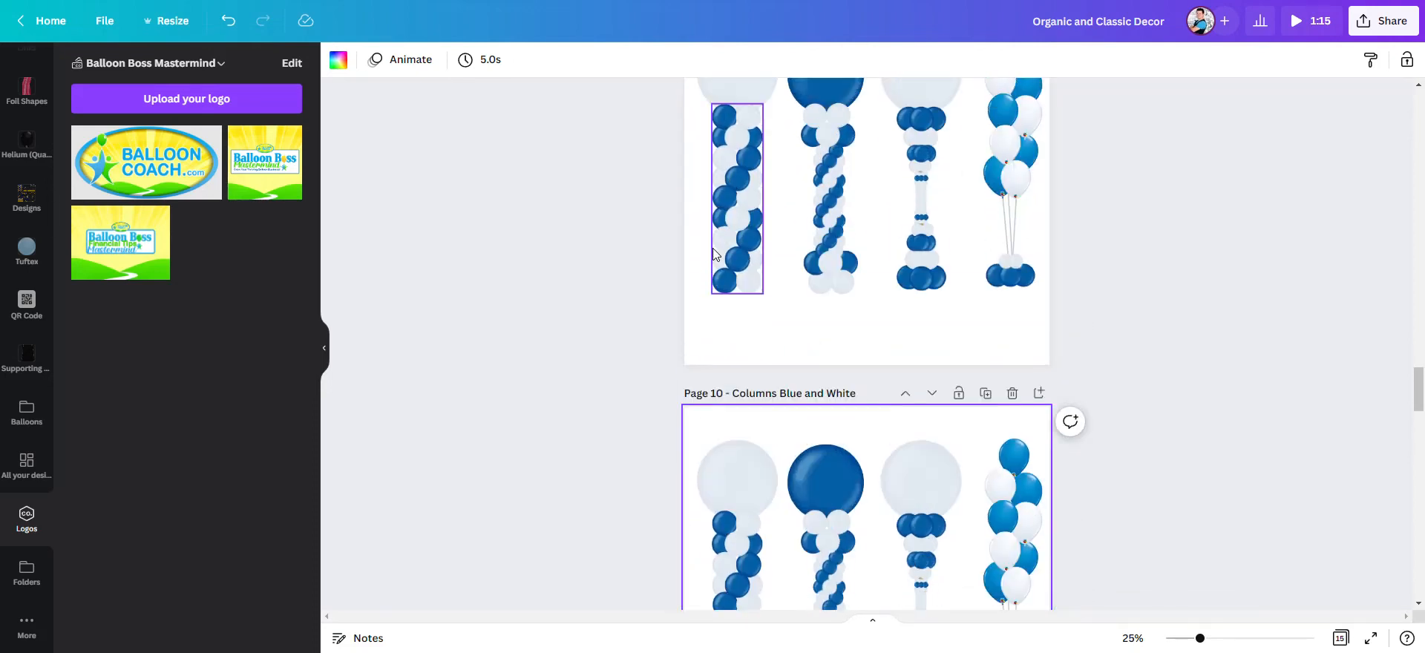
{"action": "scroll", "coordinate": [797, 237], "scroll_direction": "down", "scroll_amount": 6}
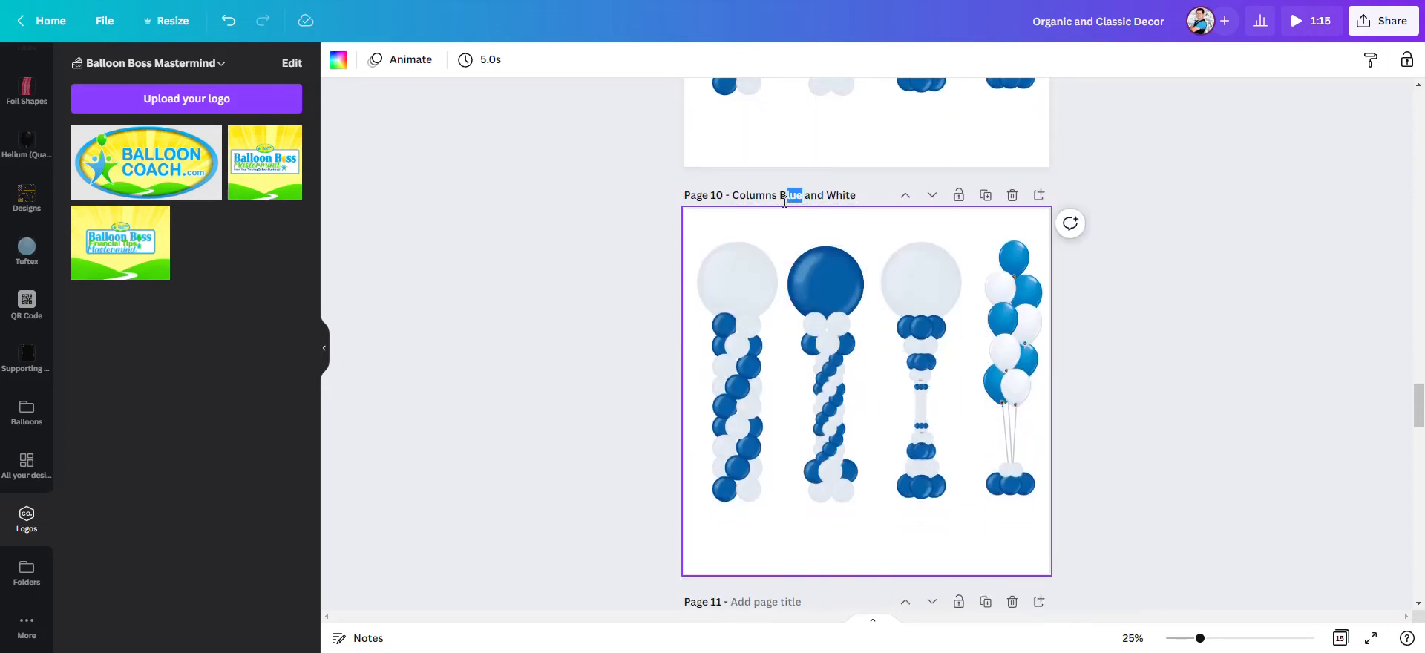
{"action": "type", "text": "Red"}
{"action": "left_click", "coordinate": [613, 275]}
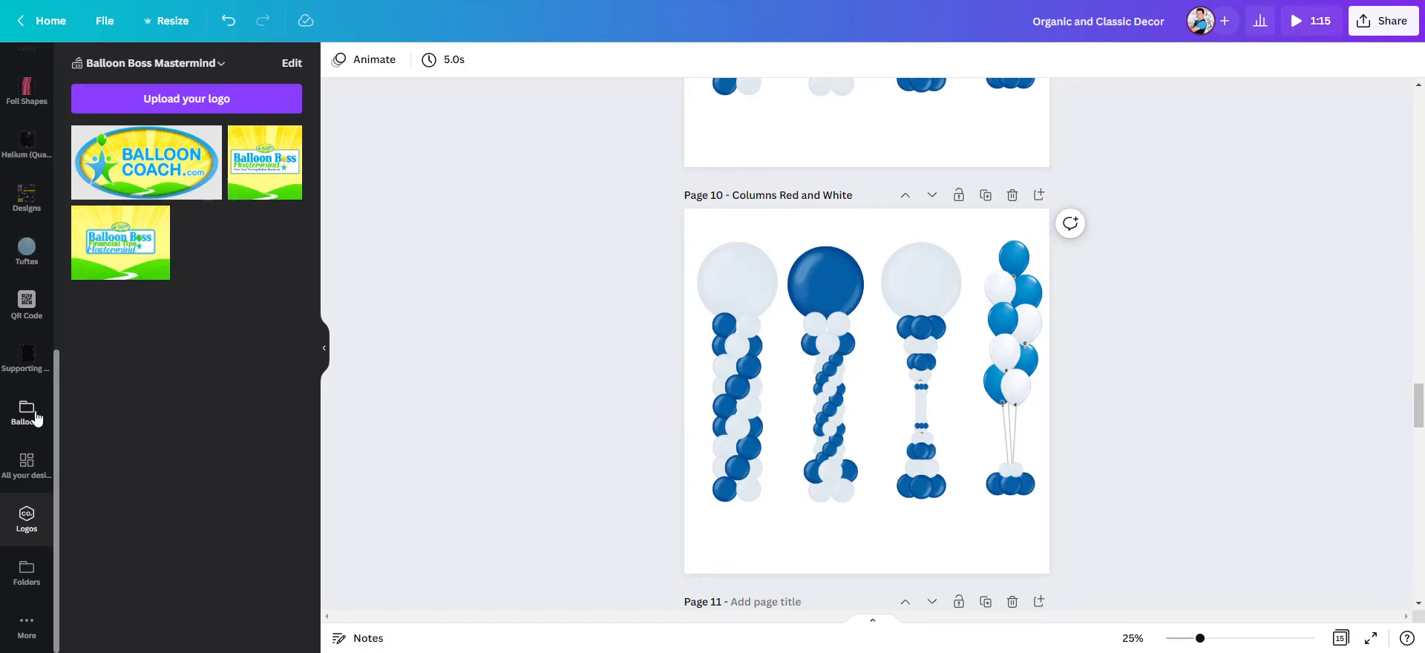
- Open the Qualtatex balloon images in the BBMM_Example folder, under Building Blocks and Rounds
{"action": "left_click", "coordinate": [21, 580]}
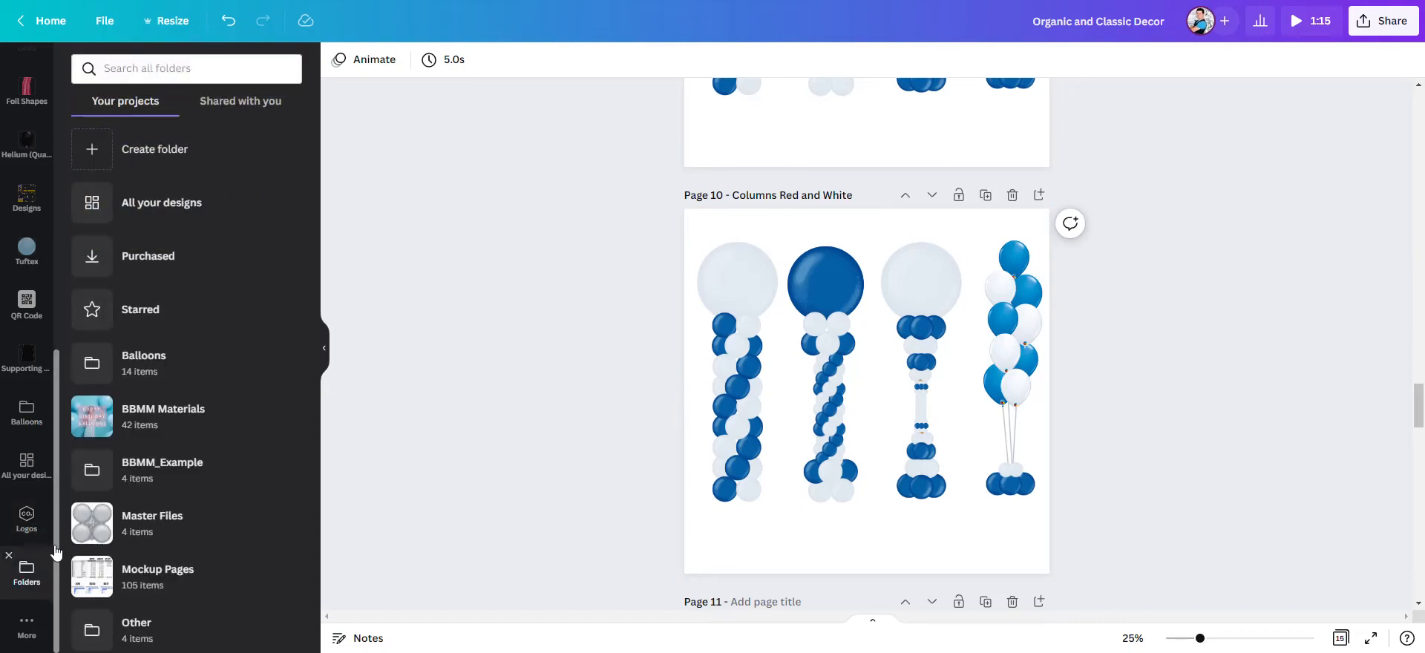
{"action": "scroll", "coordinate": [200, 315], "scroll_direction": "down", "scroll_amount": 2}
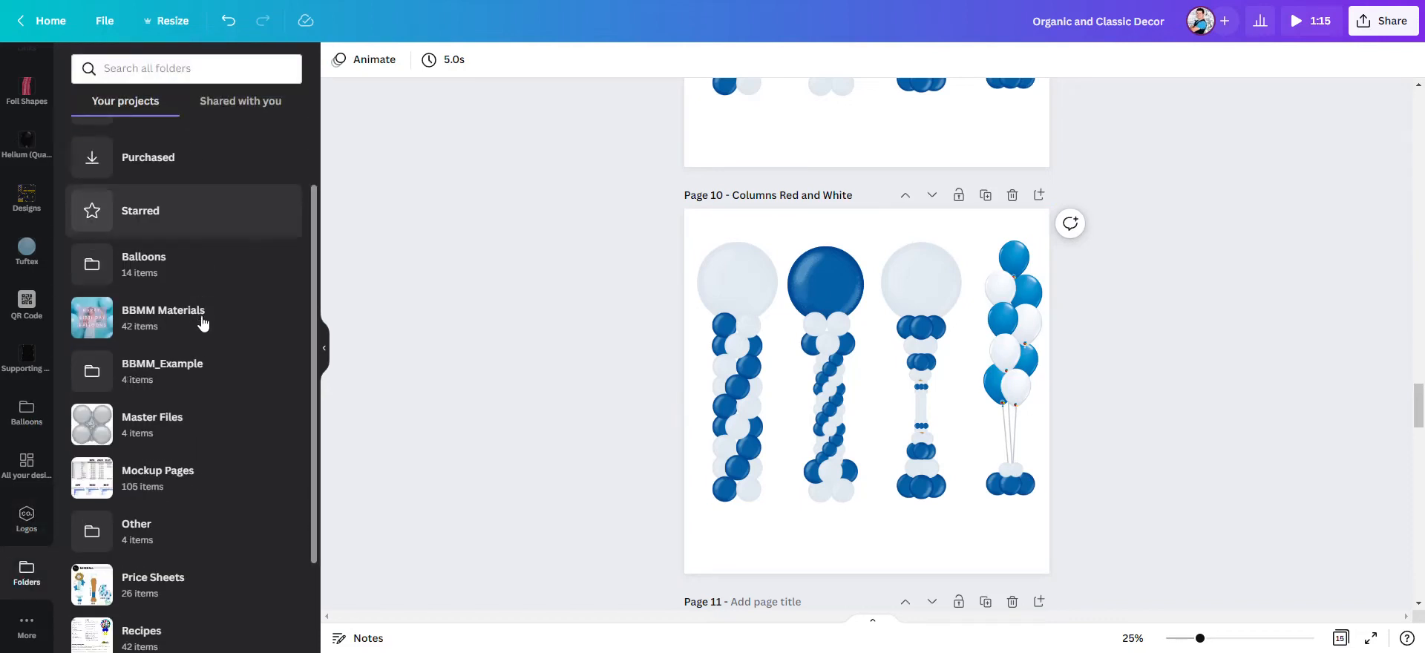
{"action": "left_click", "coordinate": [219, 373]}
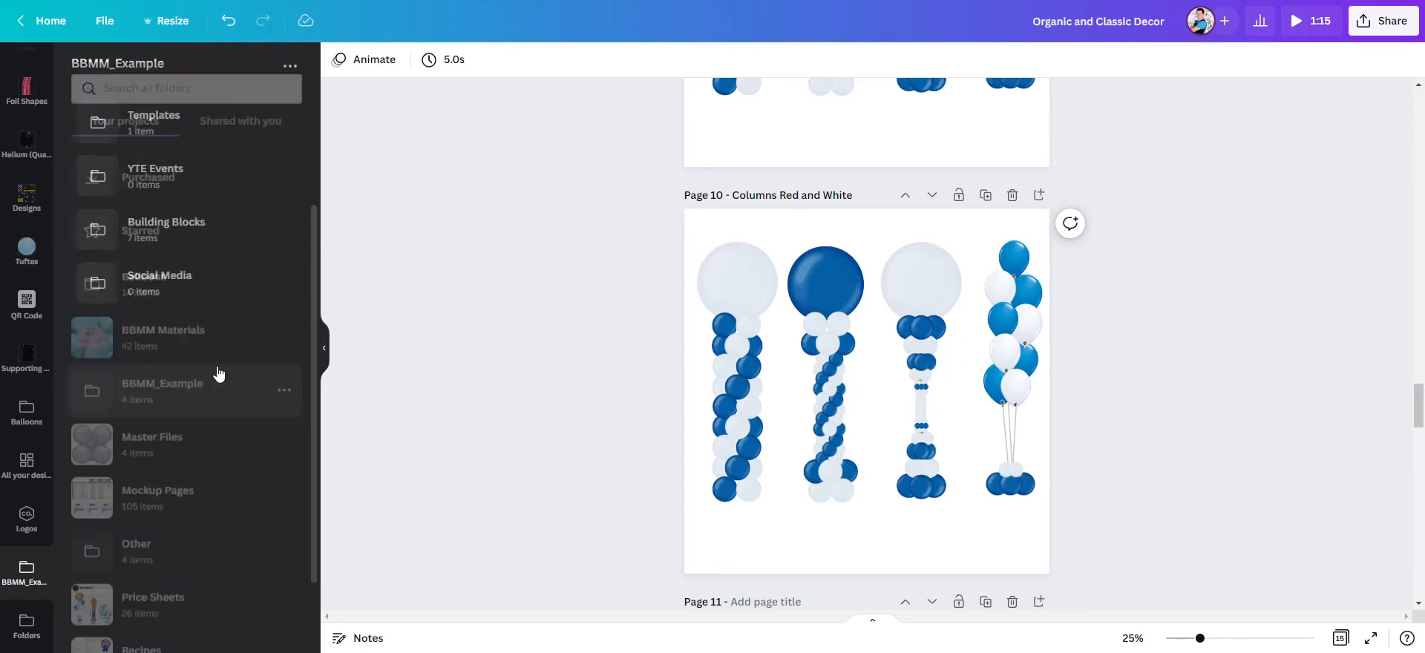
{"action": "left_click", "coordinate": [208, 235]}
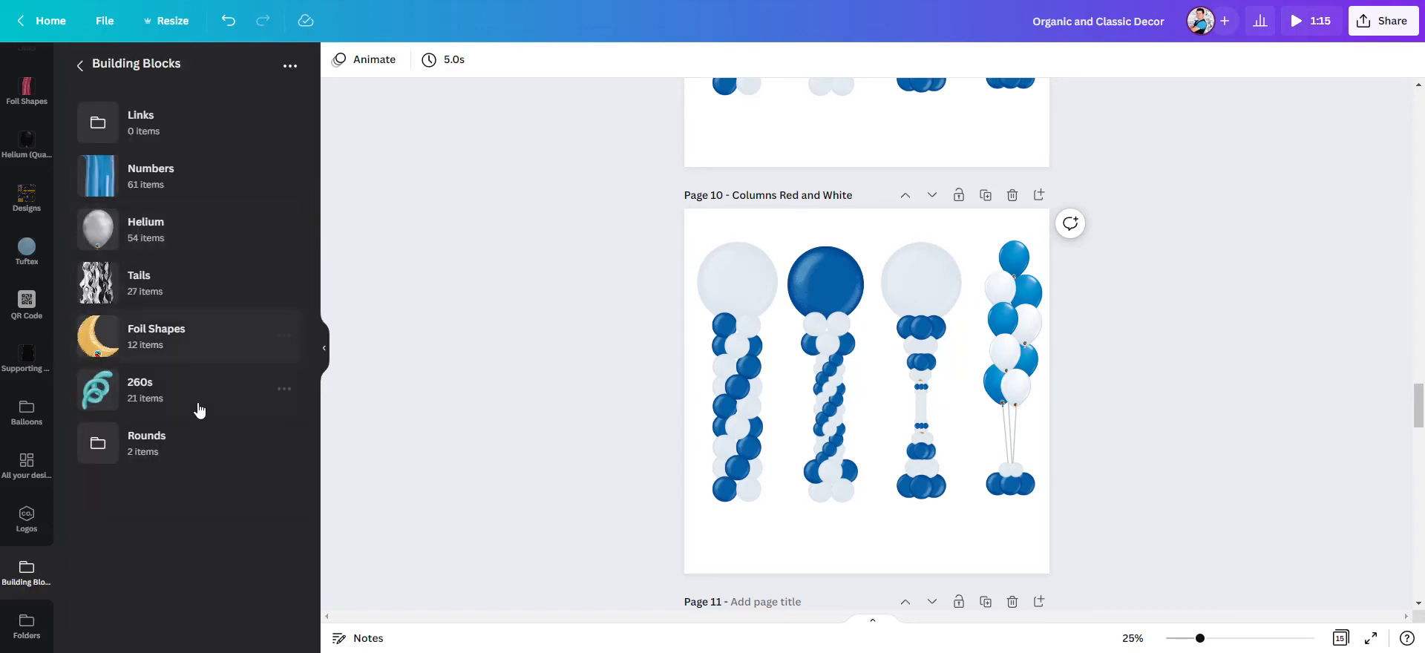
{"action": "left_click", "coordinate": [194, 446]}
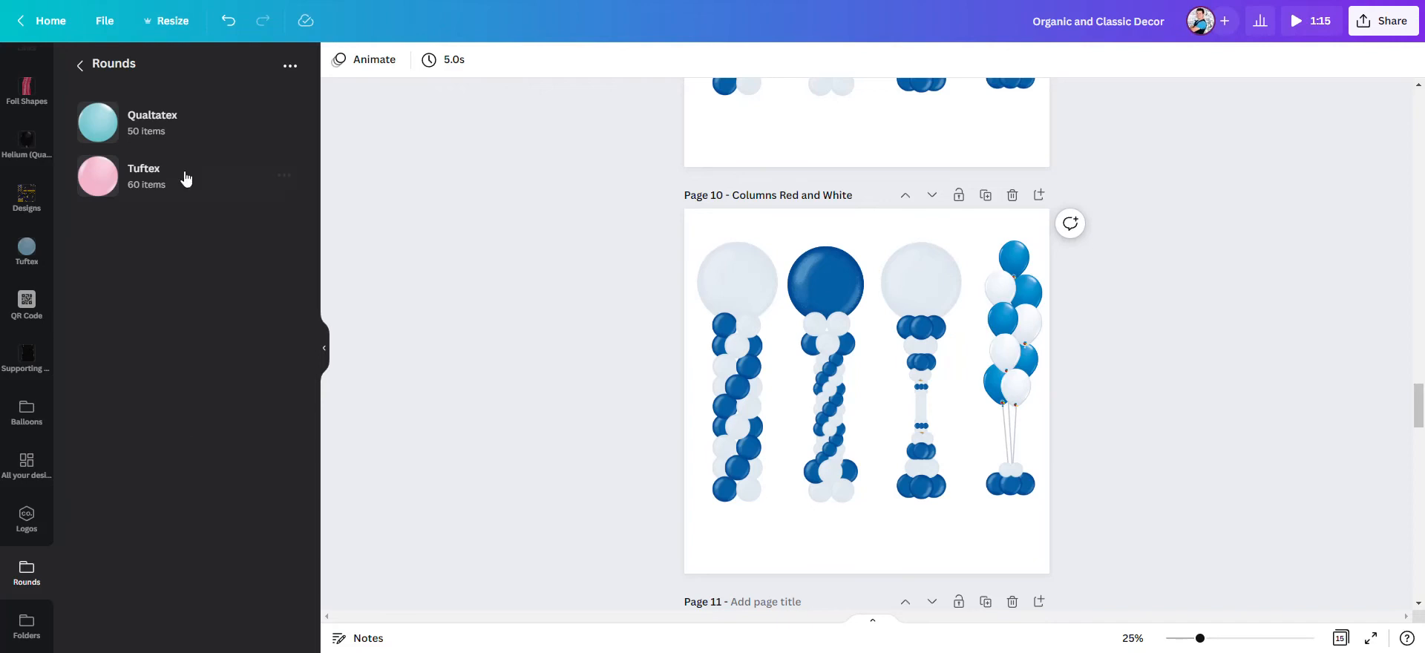
{"action": "left_click", "coordinate": [190, 119]}
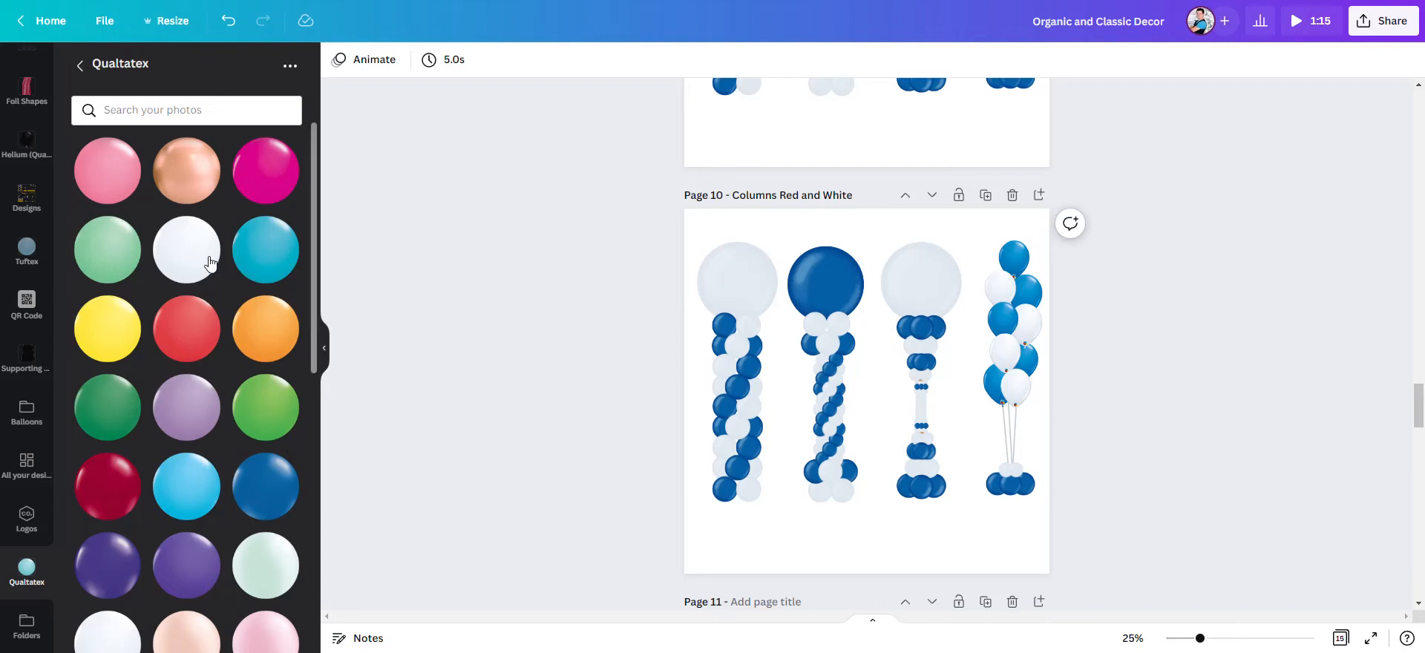
{"action": "scroll", "coordinate": [455, 365], "scroll_direction": "down", "scroll_amount": 3}
{"action": "scroll", "coordinate": [419, 364], "scroll_direction": "up", "scroll_amount": 3}
- Replace the blue balloons in the first column on page 10 with the red Qualtatex balloon
{"action": "left_click_drag", "start_coordinate": [185, 329], "coordinate": [732, 326]}
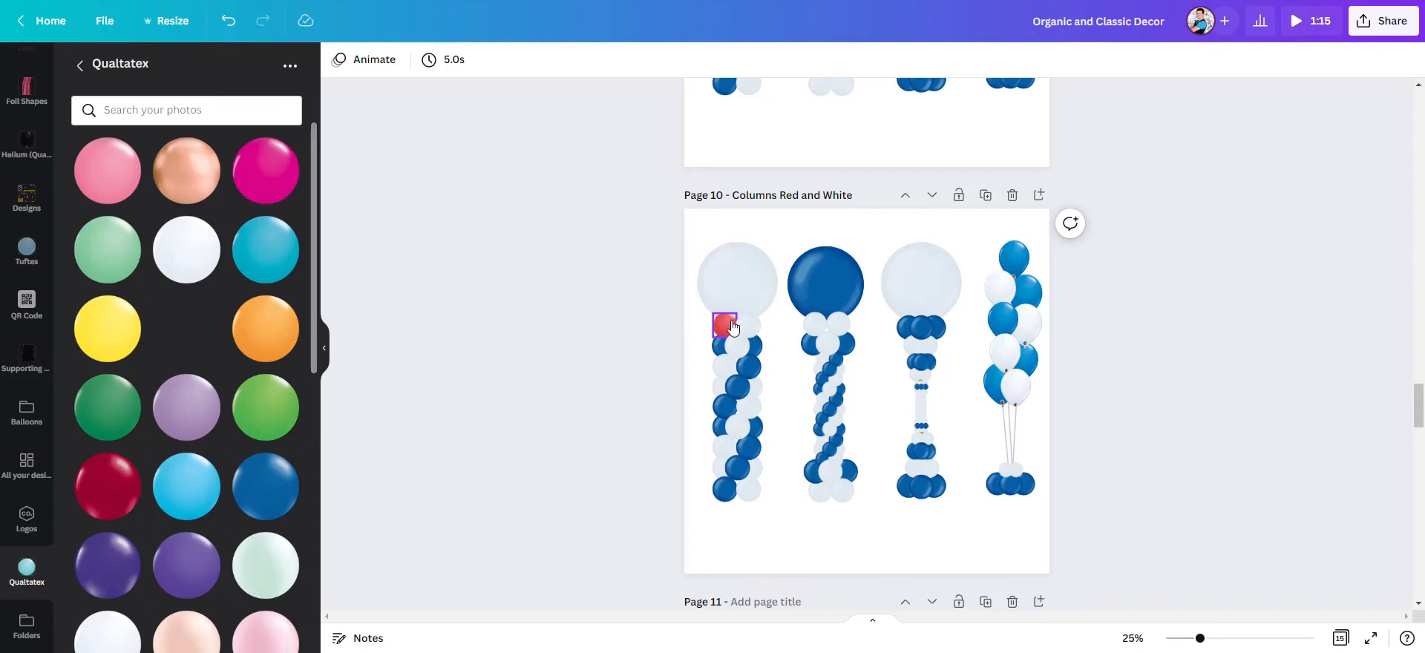
{"action": "left_click_drag", "start_coordinate": [214, 335], "coordinate": [718, 347]}
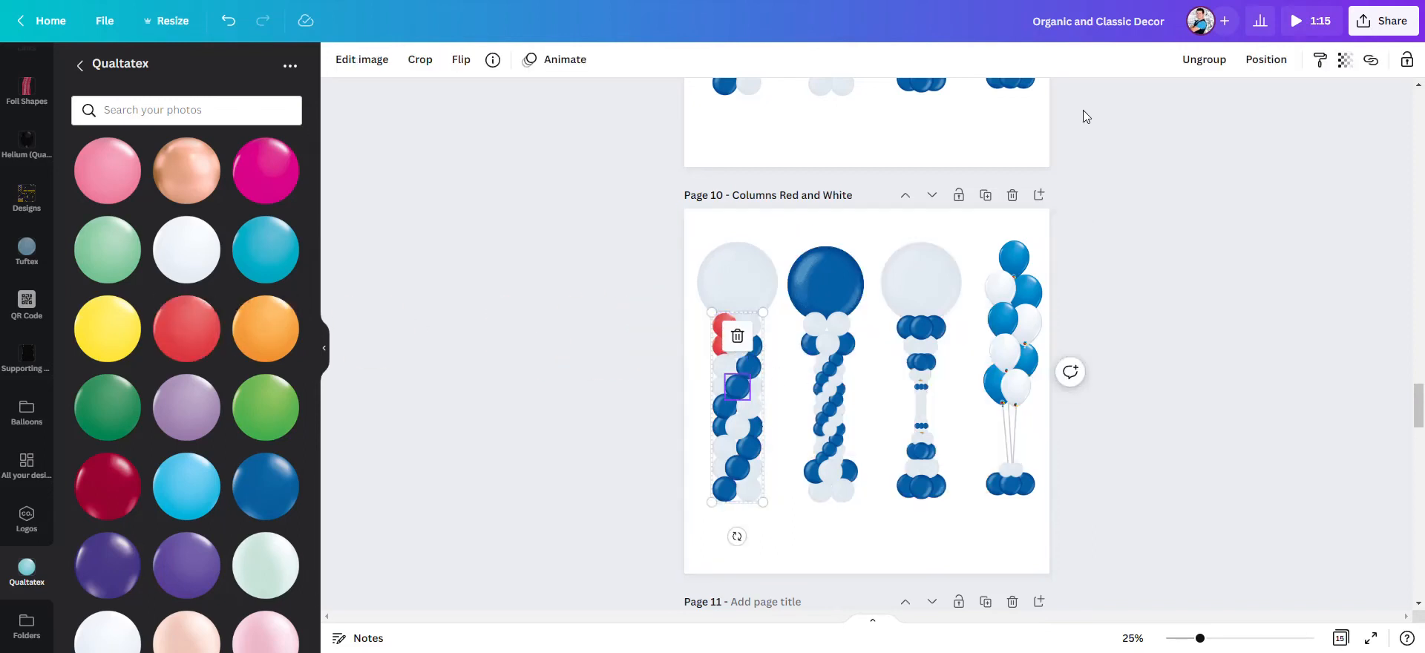
{"action": "left_click_drag", "start_coordinate": [186, 329], "coordinate": [745, 346]}
{"action": "left_click_drag", "start_coordinate": [182, 333], "coordinate": [731, 412]}
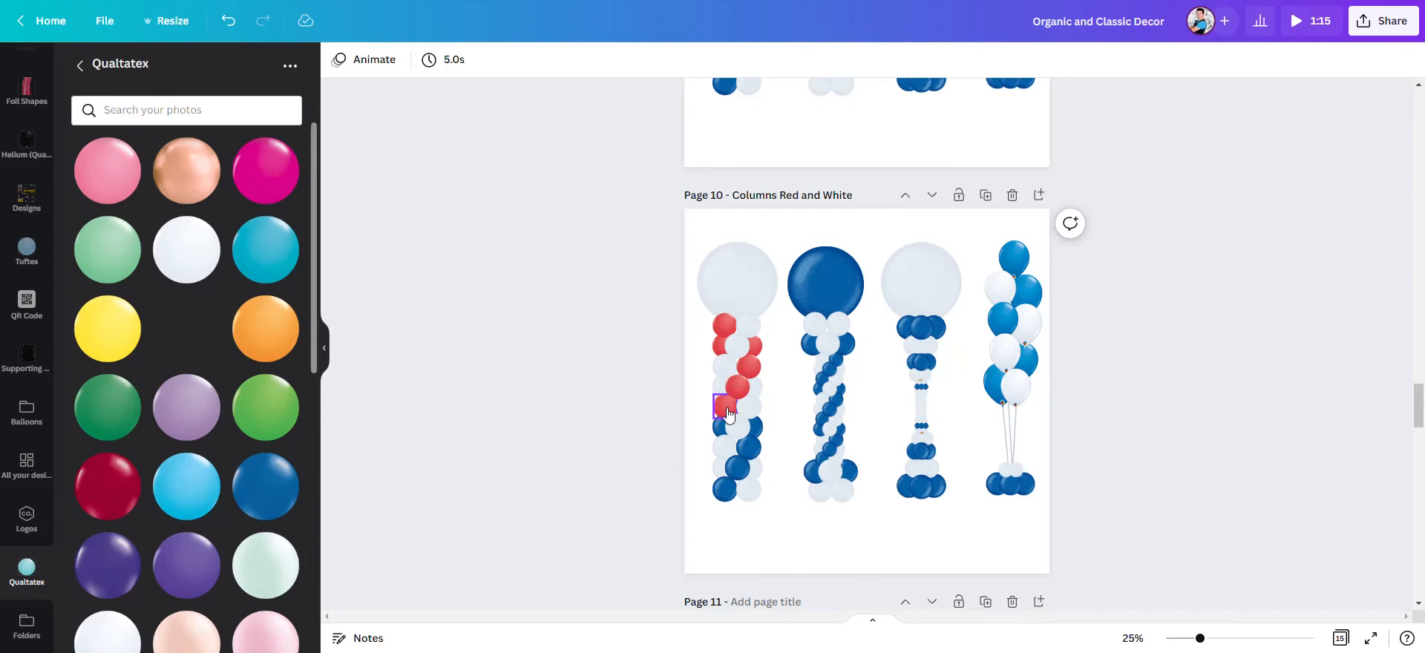
{"action": "left_click_drag", "start_coordinate": [182, 323], "coordinate": [717, 432]}
{"action": "left_click_drag", "start_coordinate": [168, 339], "coordinate": [734, 471]}
{"action": "left_click_drag", "start_coordinate": [186, 328], "coordinate": [725, 491]}
- Replace the large blue topper and the blue balloons of the second column with the red Qualtatex balloon
{"action": "left_click_drag", "start_coordinate": [190, 334], "coordinate": [837, 348]}
{"action": "left_click_drag", "start_coordinate": [186, 359], "coordinate": [815, 305]}
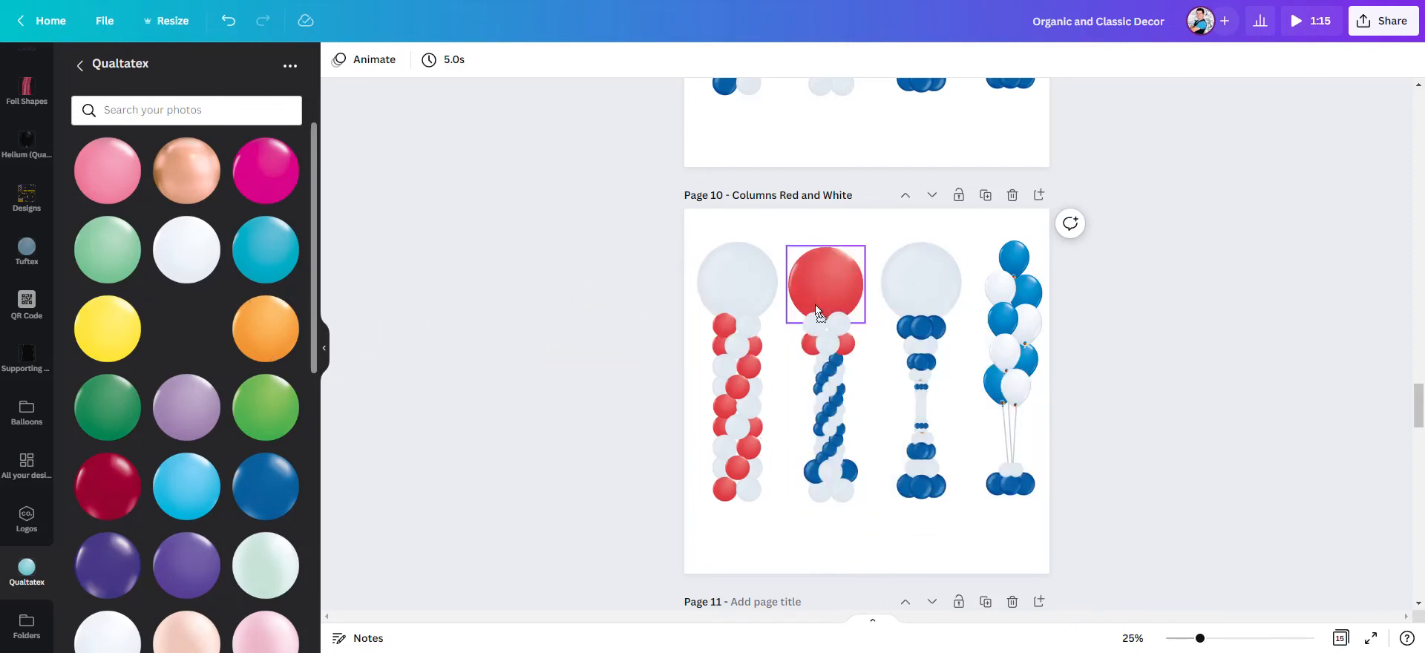
{"action": "left_click_drag", "start_coordinate": [198, 338], "coordinate": [808, 469]}
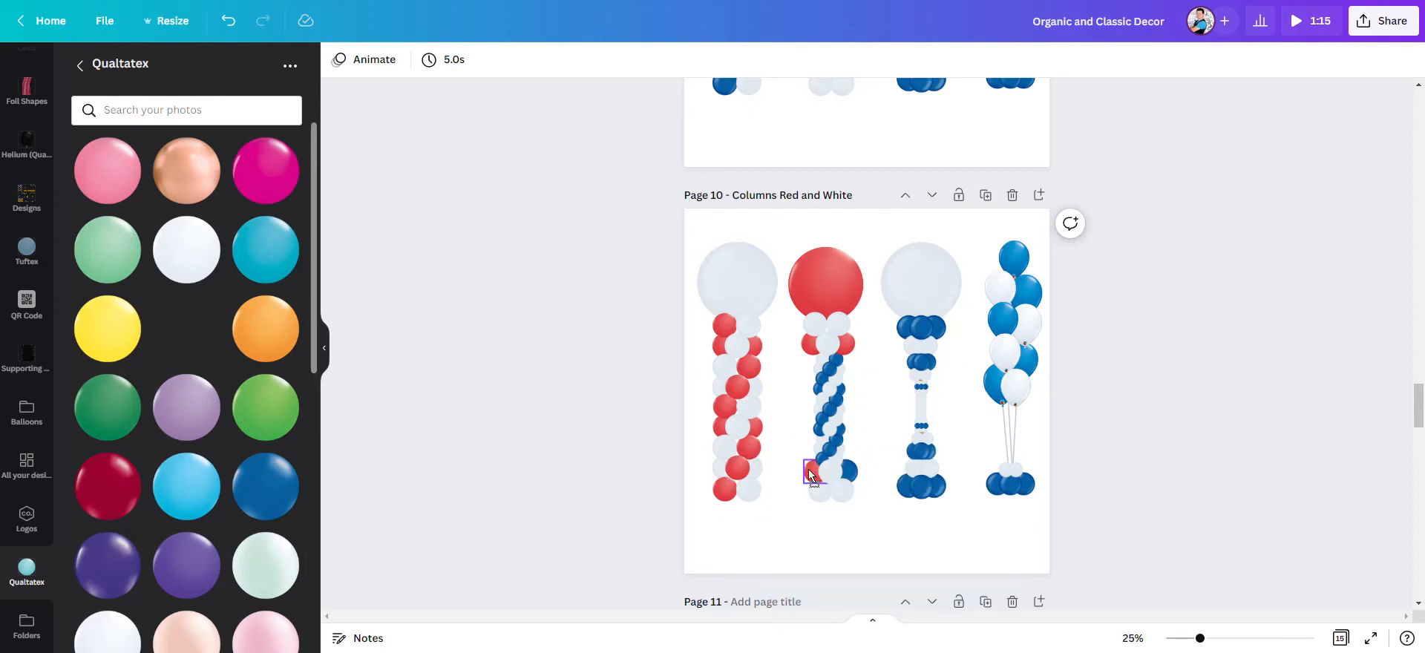
{"action": "left_click_drag", "start_coordinate": [189, 332], "coordinate": [838, 470]}
{"action": "left_click_drag", "start_coordinate": [186, 331], "coordinate": [822, 460]}
{"action": "left_click_drag", "start_coordinate": [196, 341], "coordinate": [827, 454]}
{"action": "left_click_drag", "start_coordinate": [201, 336], "coordinate": [829, 441]}
{"action": "left_click_drag", "start_coordinate": [199, 340], "coordinate": [839, 435]}
{"action": "left_click_drag", "start_coordinate": [198, 339], "coordinate": [817, 389]}
{"action": "left_click_drag", "start_coordinate": [199, 338], "coordinate": [820, 370]}
{"action": "left_click_drag", "start_coordinate": [186, 327], "coordinate": [833, 358]}
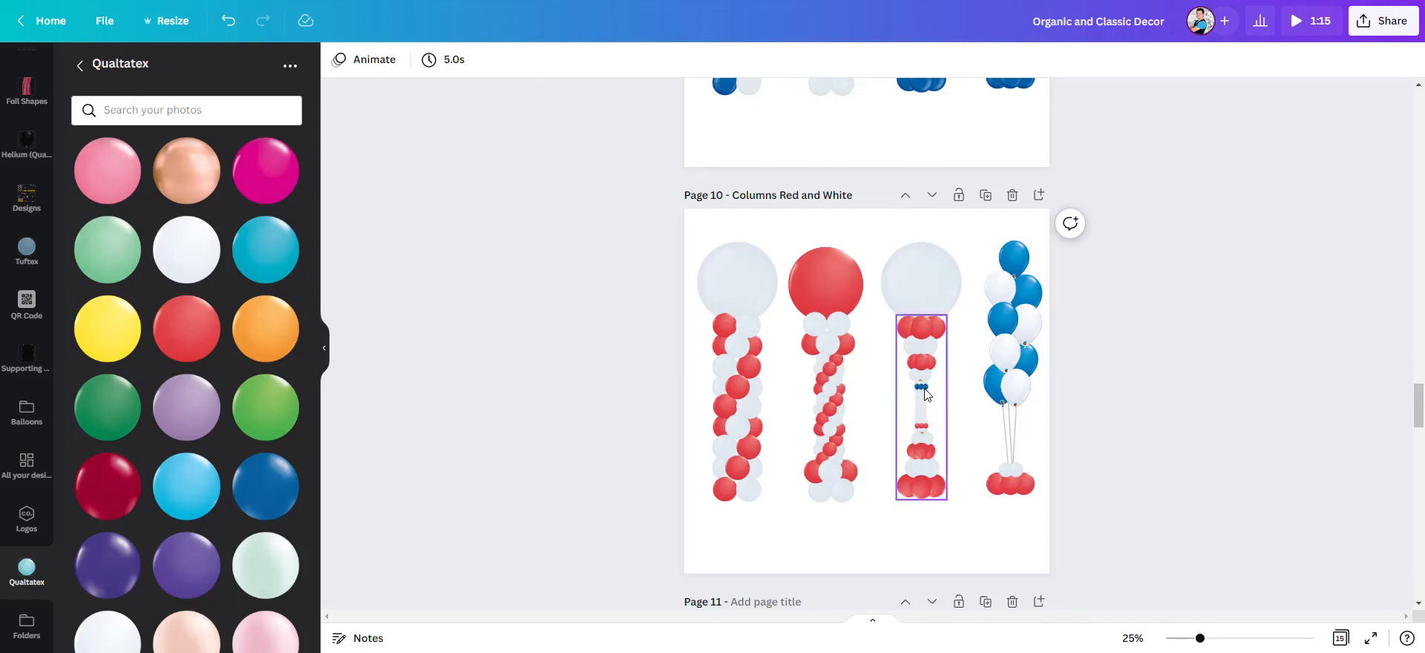
- Ungroup the third column so that its individual balloons can be rearranged
{"action": "left_click", "coordinate": [1237, 639]}
{"action": "left_click_drag", "start_coordinate": [1236, 638], "coordinate": [1252, 639]}
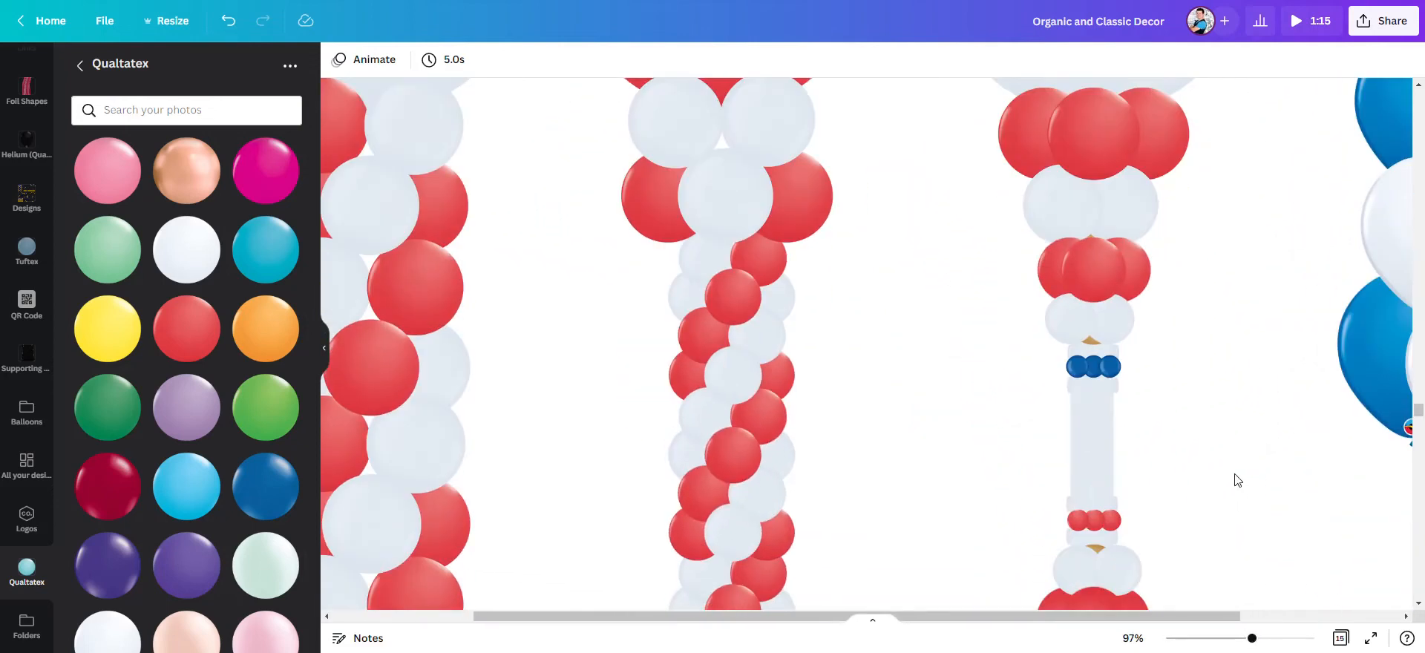
{"action": "scroll", "coordinate": [1225, 463], "scroll_direction": "down", "scroll_amount": 2}
{"action": "scroll", "coordinate": [1219, 454], "scroll_direction": "up", "scroll_amount": 1}
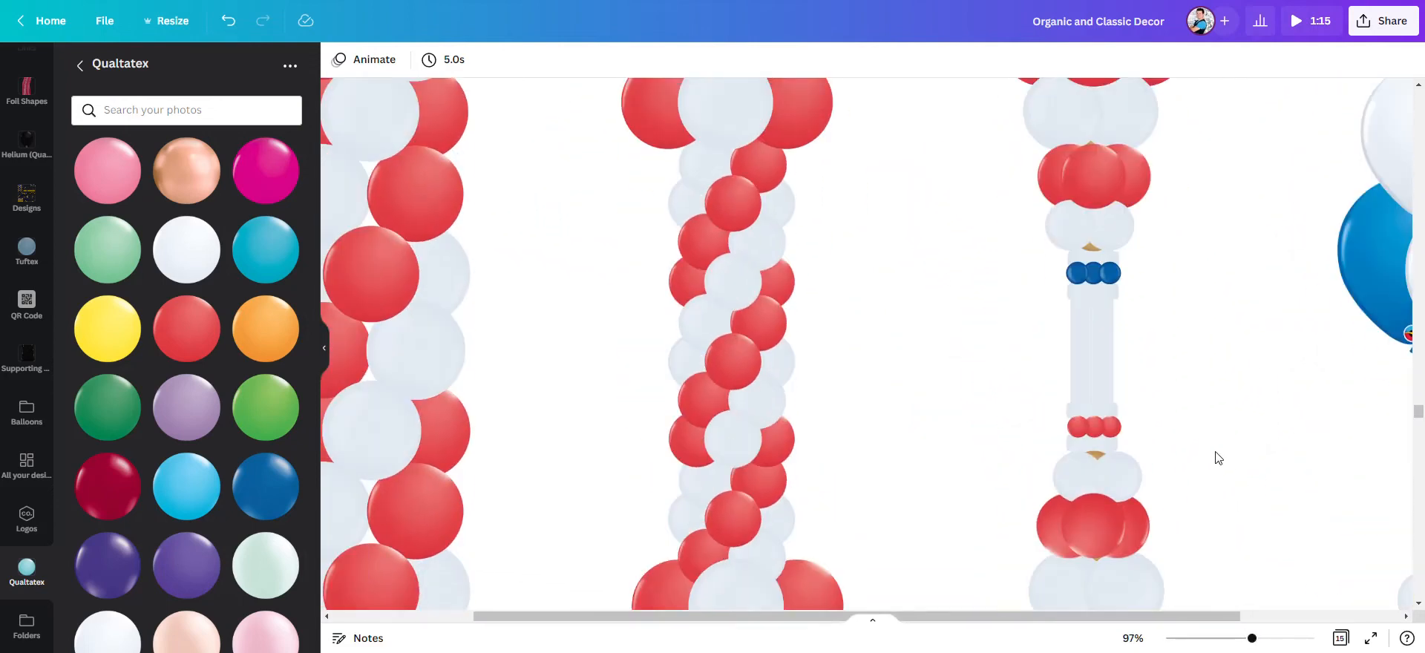
{"action": "double_click", "coordinate": [1091, 248]}
{"action": "left_click", "coordinate": [1106, 250]}
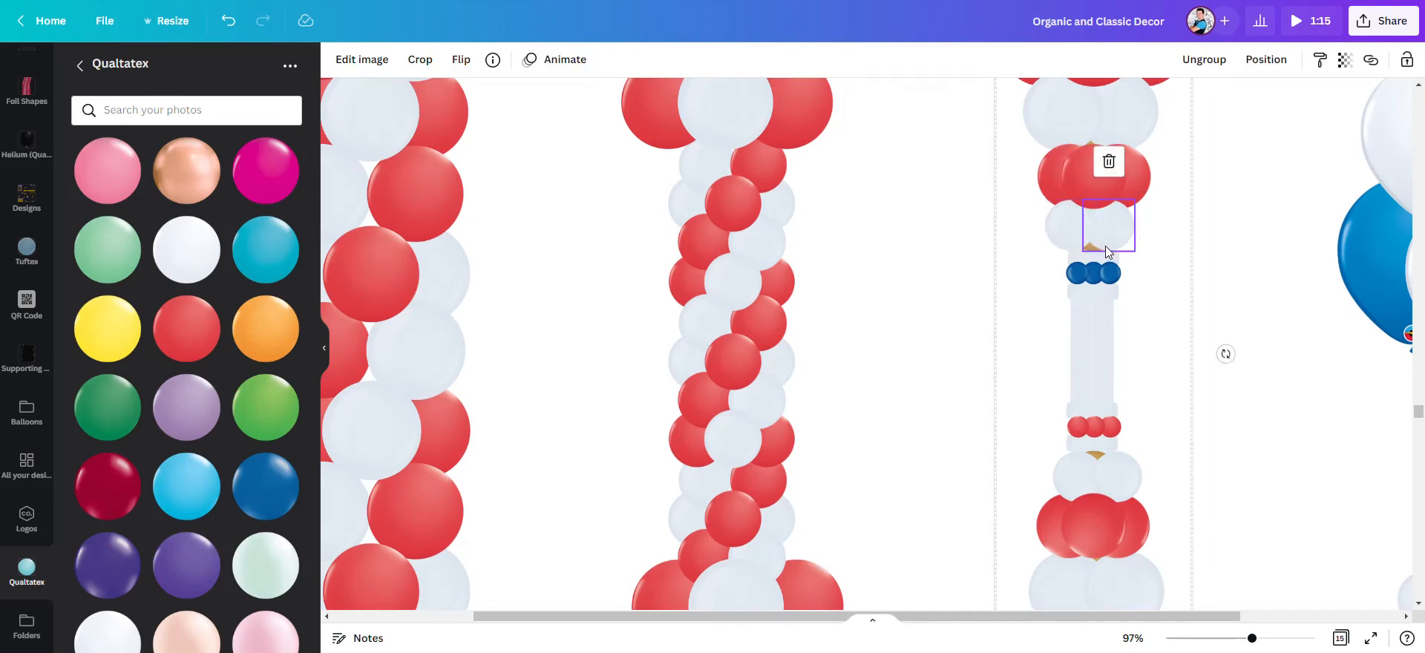
{"action": "left_click", "coordinate": [1076, 244]}
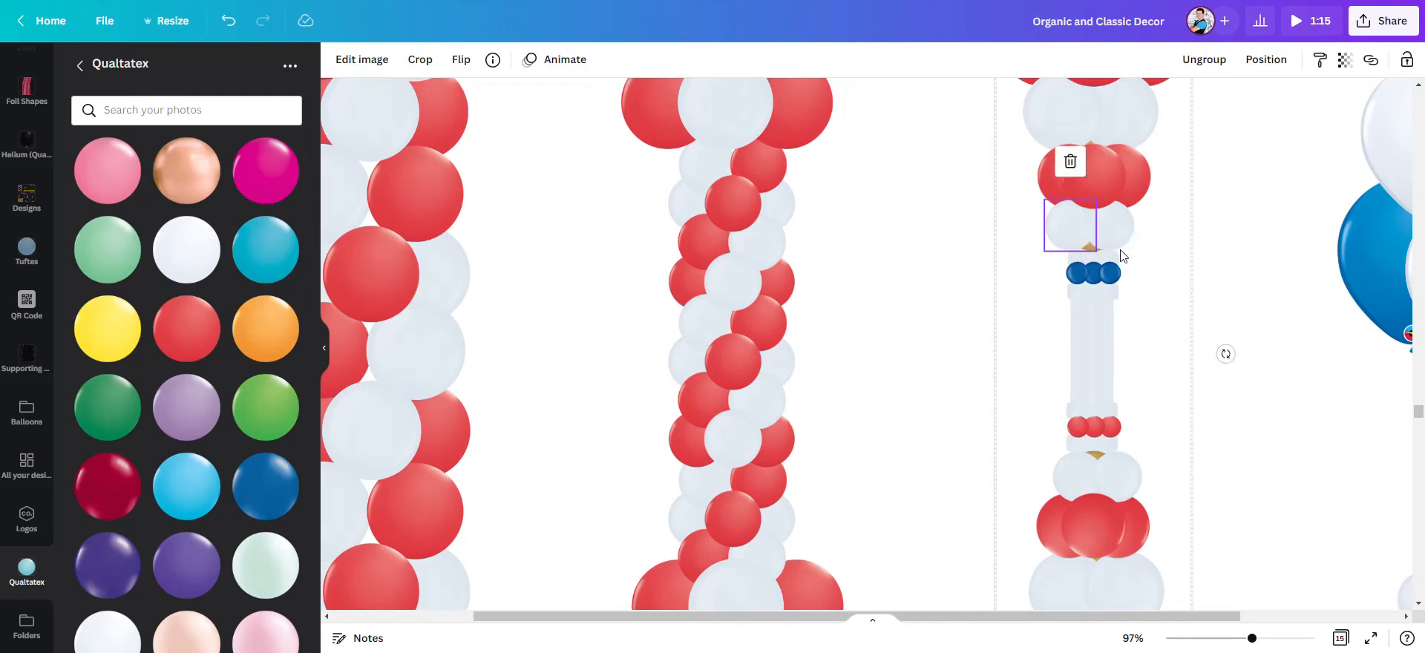
{"action": "left_click", "coordinate": [1217, 258]}
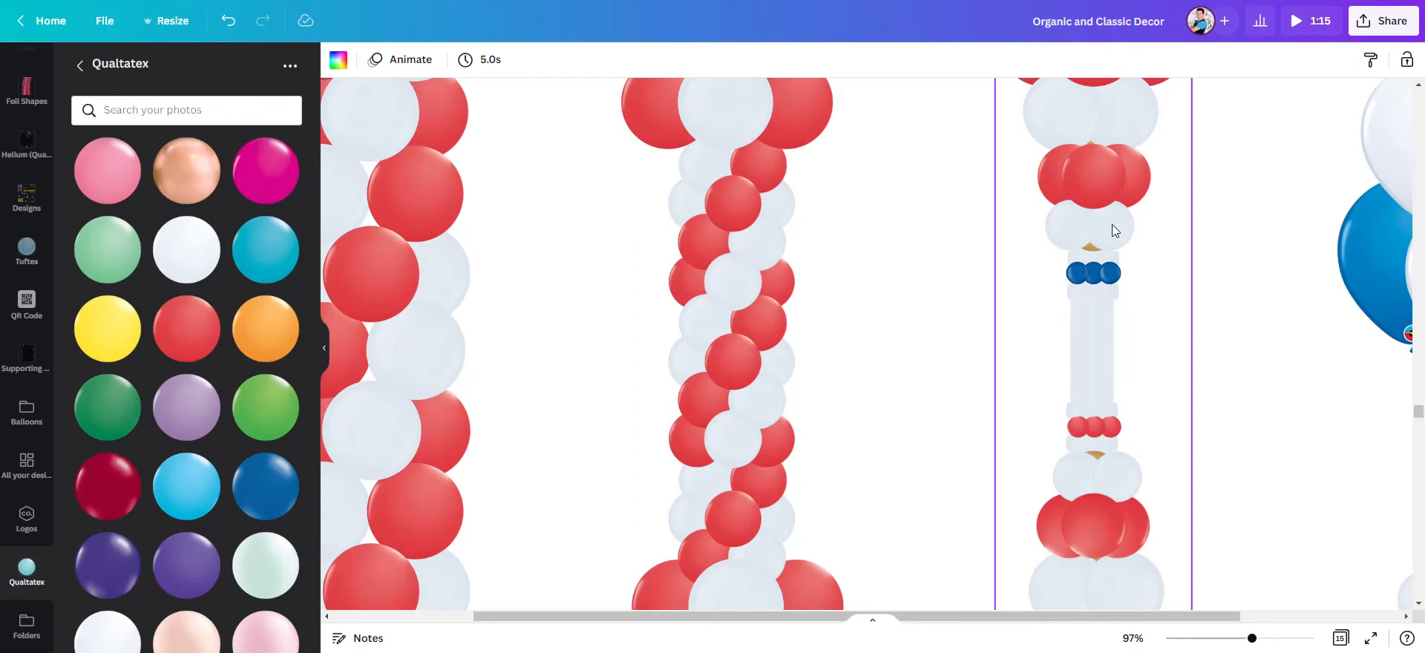
{"action": "left_click", "coordinate": [1141, 194]}
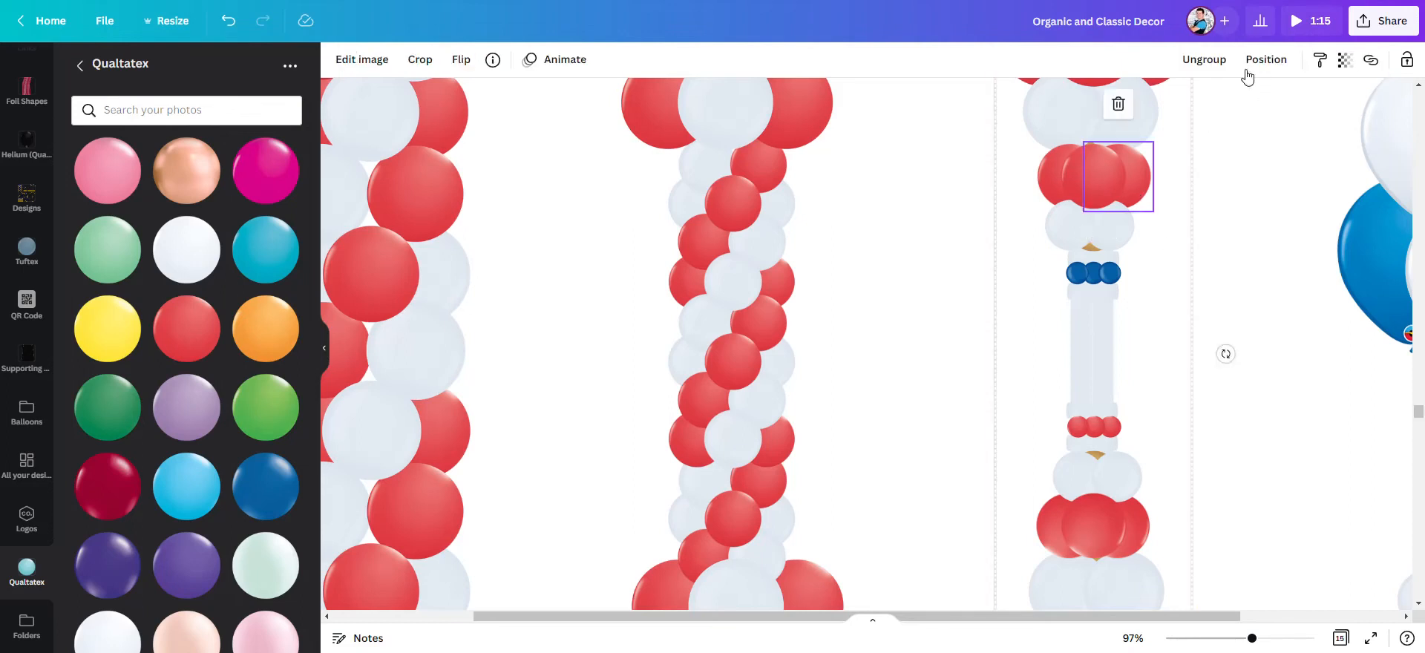
{"action": "left_click", "coordinate": [1221, 64]}
{"action": "left_click", "coordinate": [971, 262]}
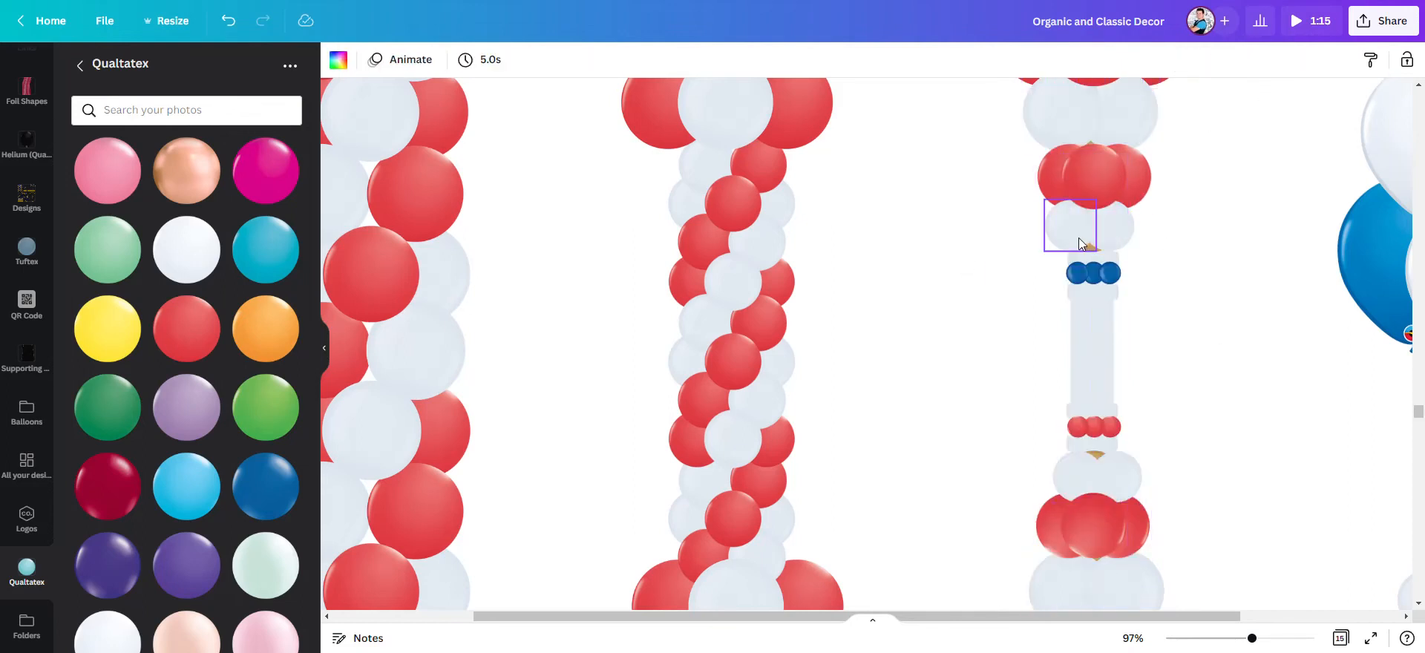
- Send the left white balloon of the third column's upper small cluster to the back and its lower counterpart backward, exposing the gold balloons
{"action": "left_click", "coordinate": [1079, 237]}
{"action": "right_click", "coordinate": [1079, 238]}
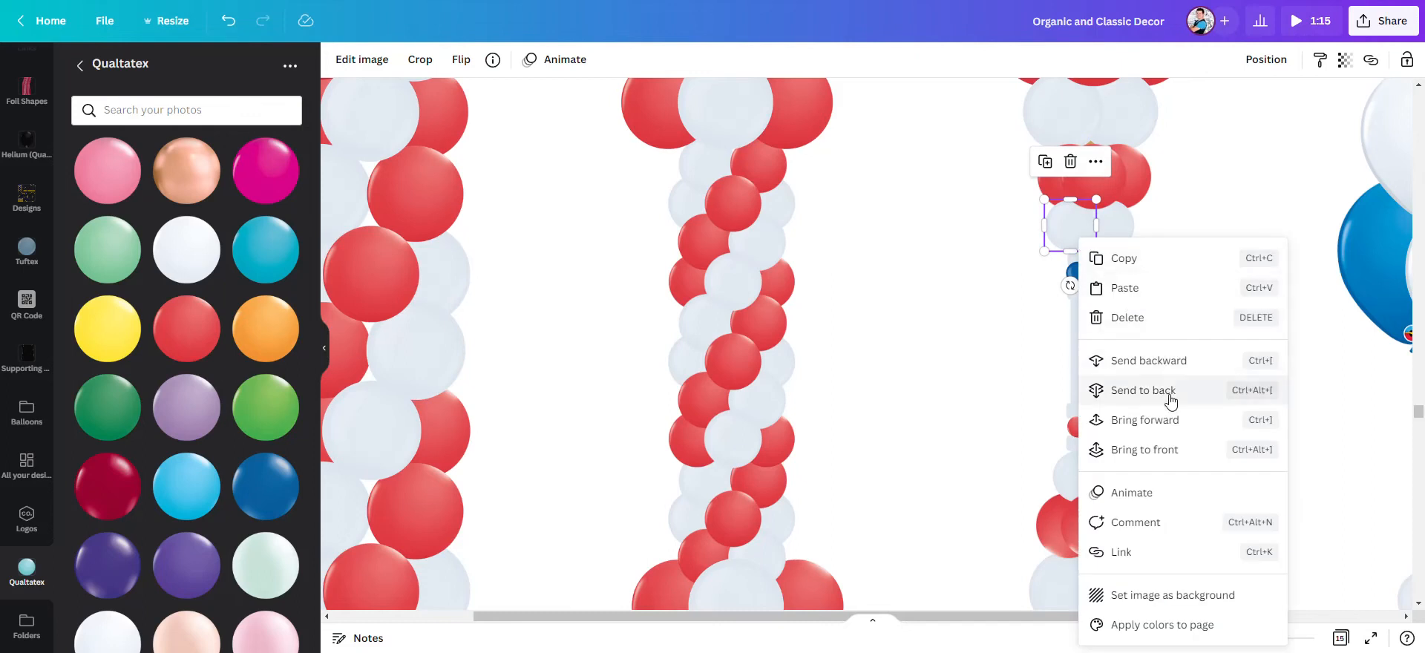
{"action": "left_click", "coordinate": [1170, 400]}
{"action": "left_click", "coordinate": [1078, 237]}
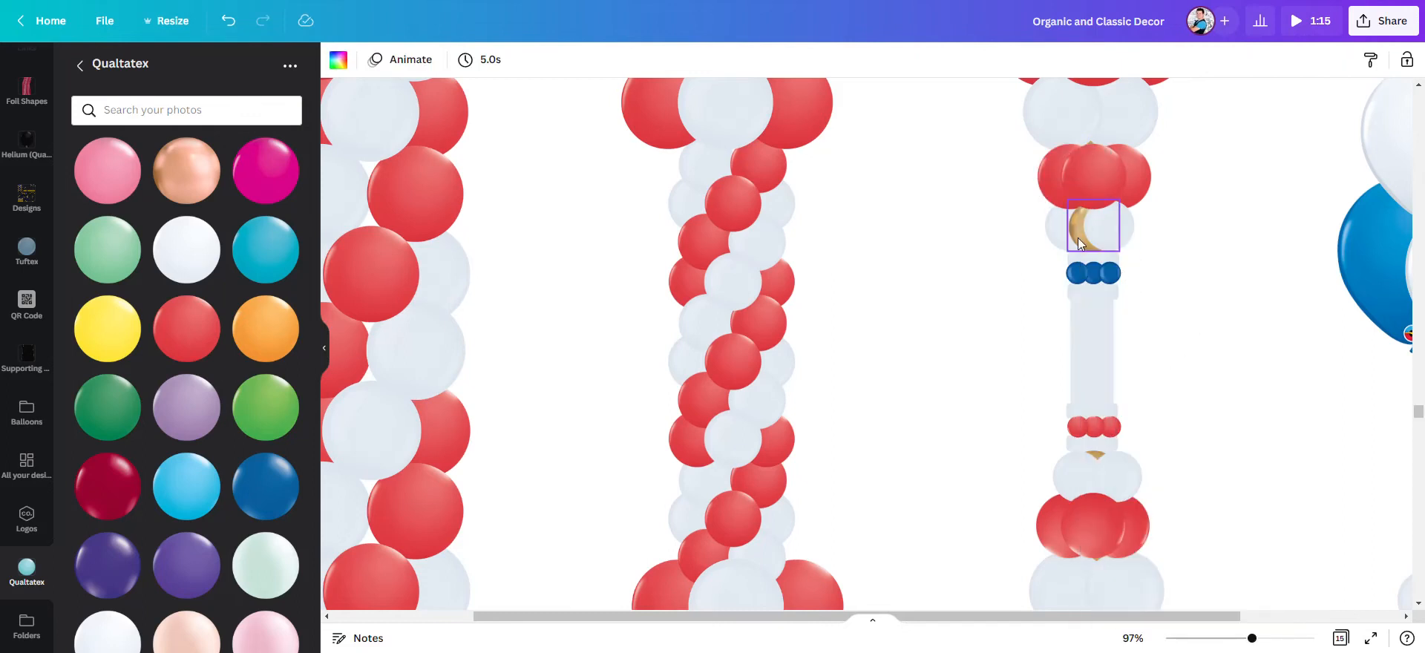
{"action": "left_click", "coordinate": [1078, 238]}
{"action": "left_click", "coordinate": [1065, 474]}
{"action": "right_click", "coordinate": [1066, 474]}
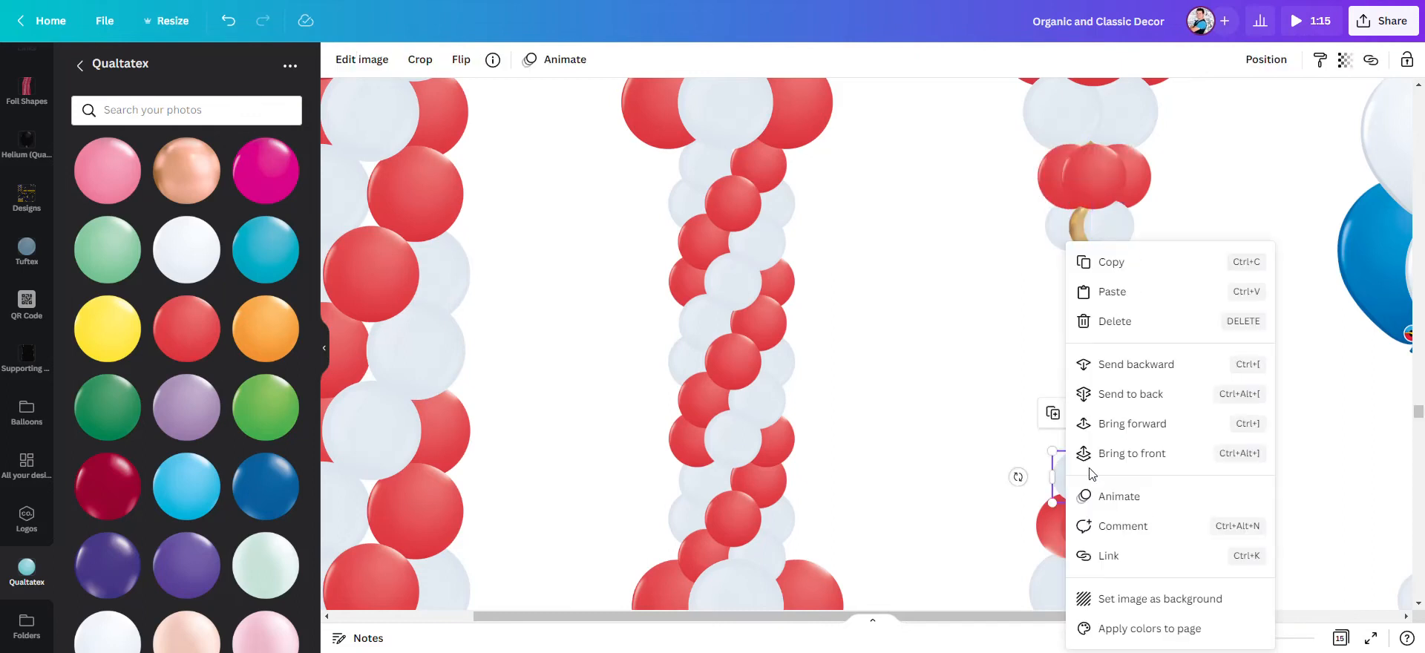
{"action": "left_click", "coordinate": [1139, 365]}
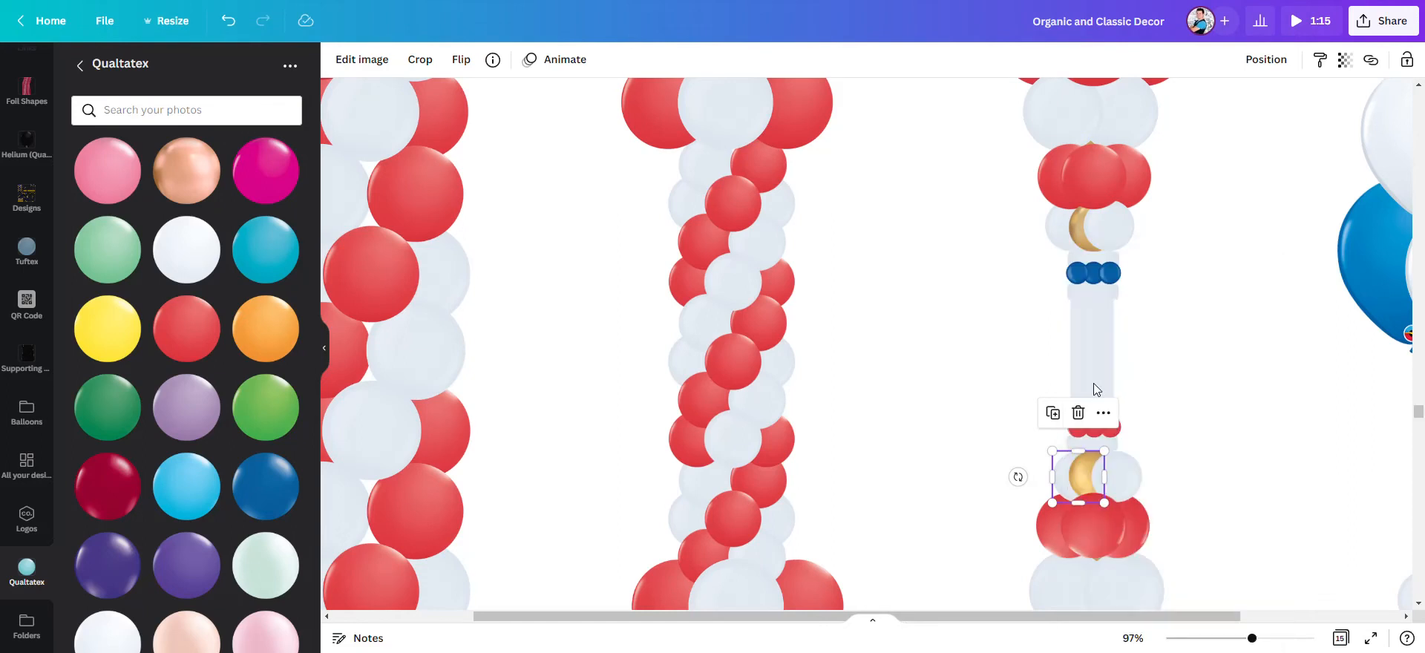
{"action": "left_click", "coordinate": [927, 393]}
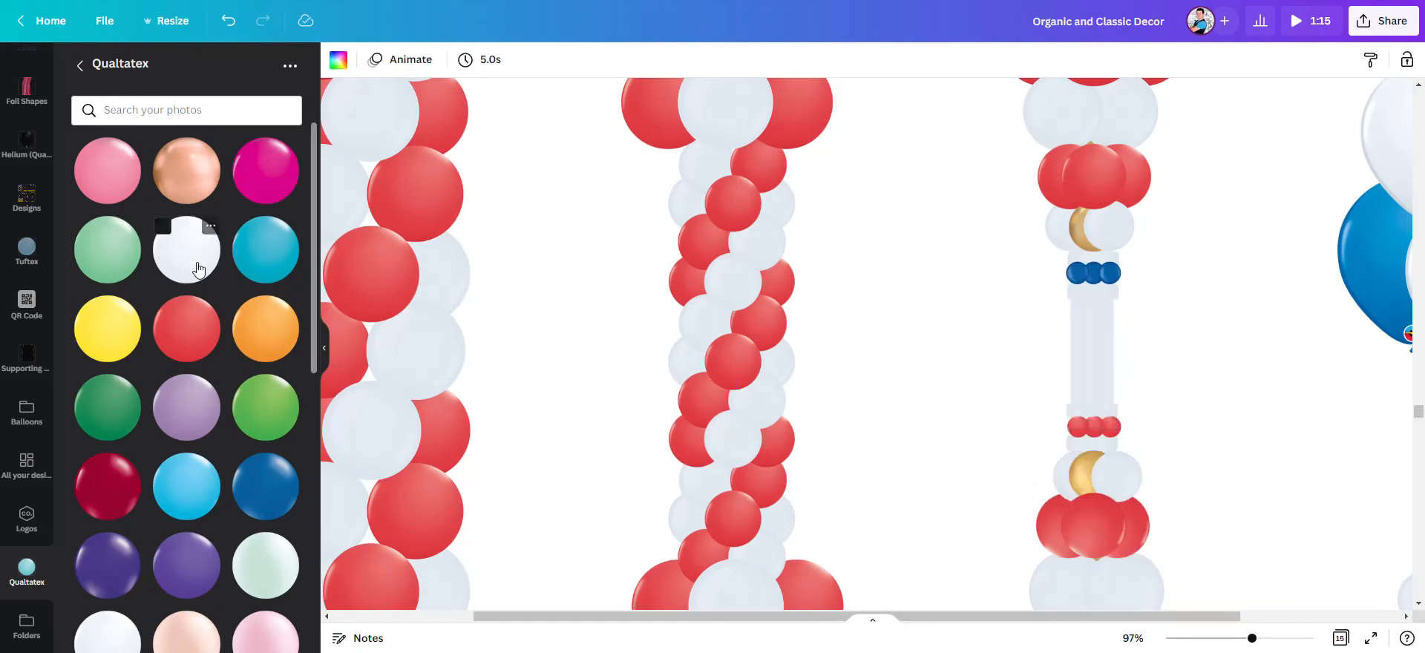
- Replace both gold balloons in the third column with the white balloon and bring the left white balloons beside them to the front
{"action": "left_click_drag", "start_coordinate": [198, 265], "coordinate": [1084, 234]}
{"action": "left_click_drag", "start_coordinate": [223, 264], "coordinate": [1081, 477]}
{"action": "left_click", "coordinate": [1056, 490]}
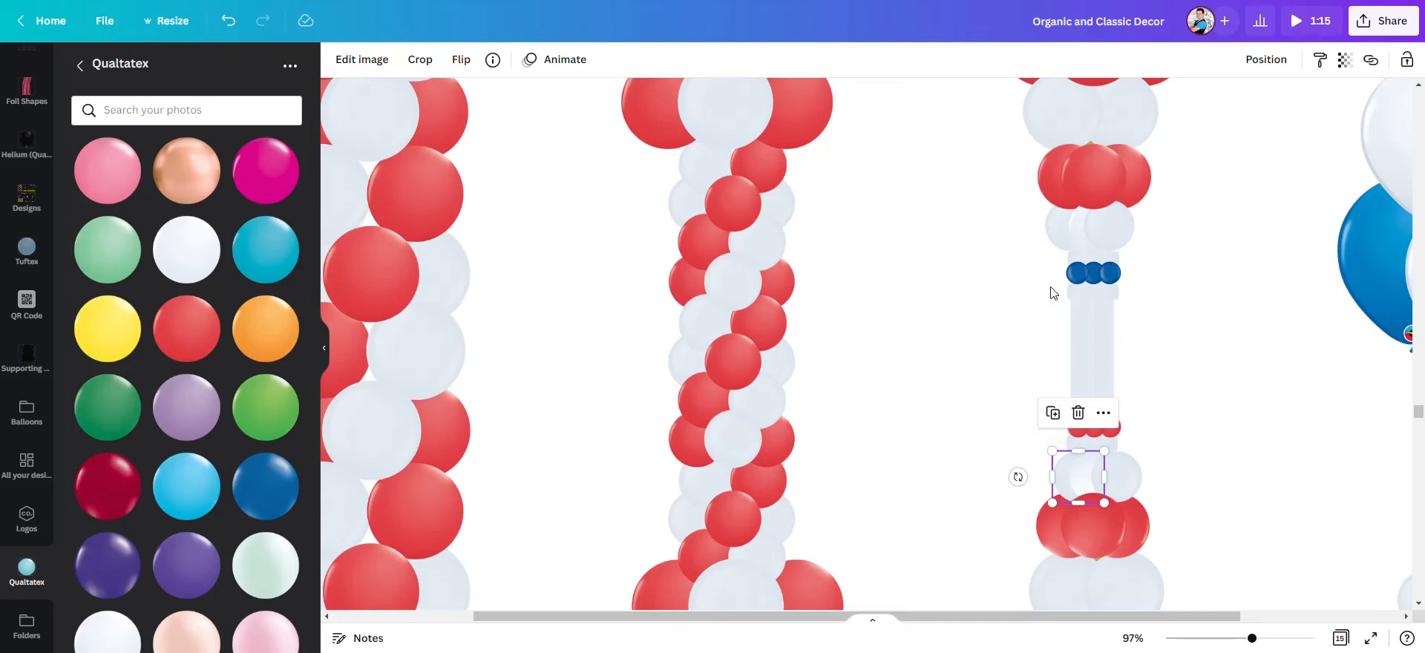
{"action": "left_click", "coordinate": [1058, 228], "text": "shift"}
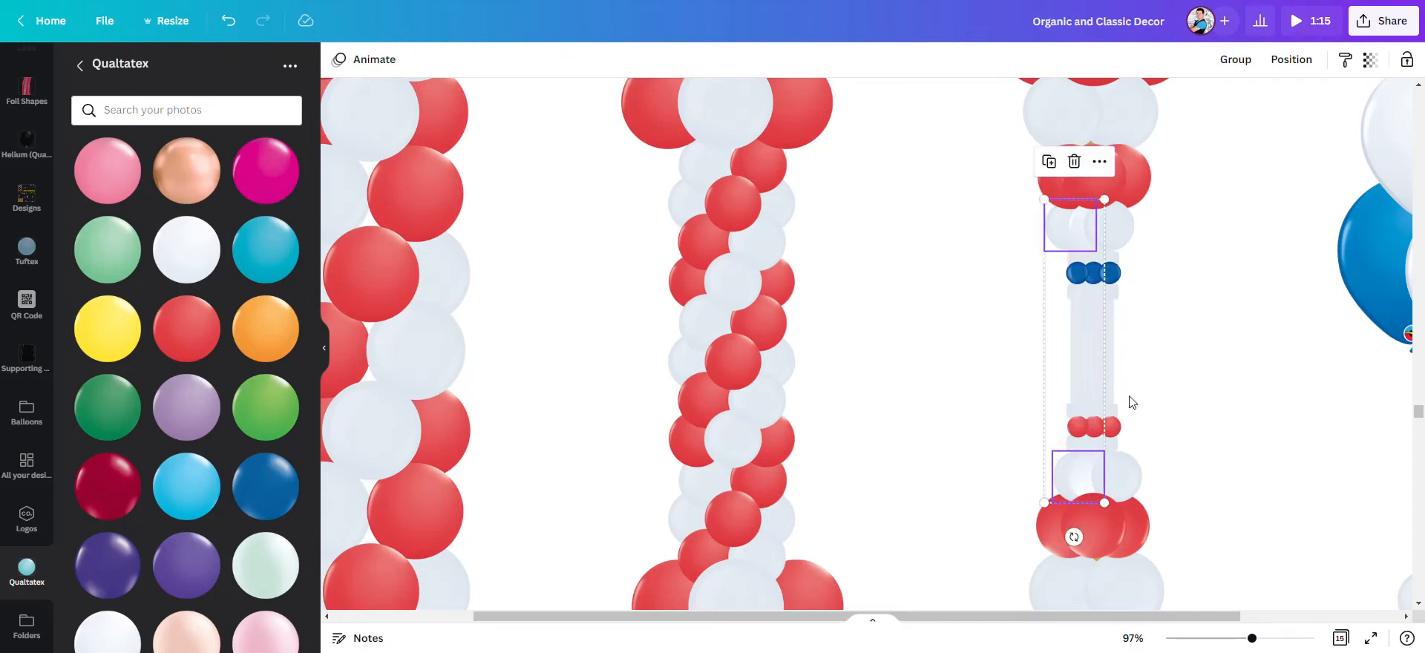
{"action": "right_click", "coordinate": [1057, 228]}
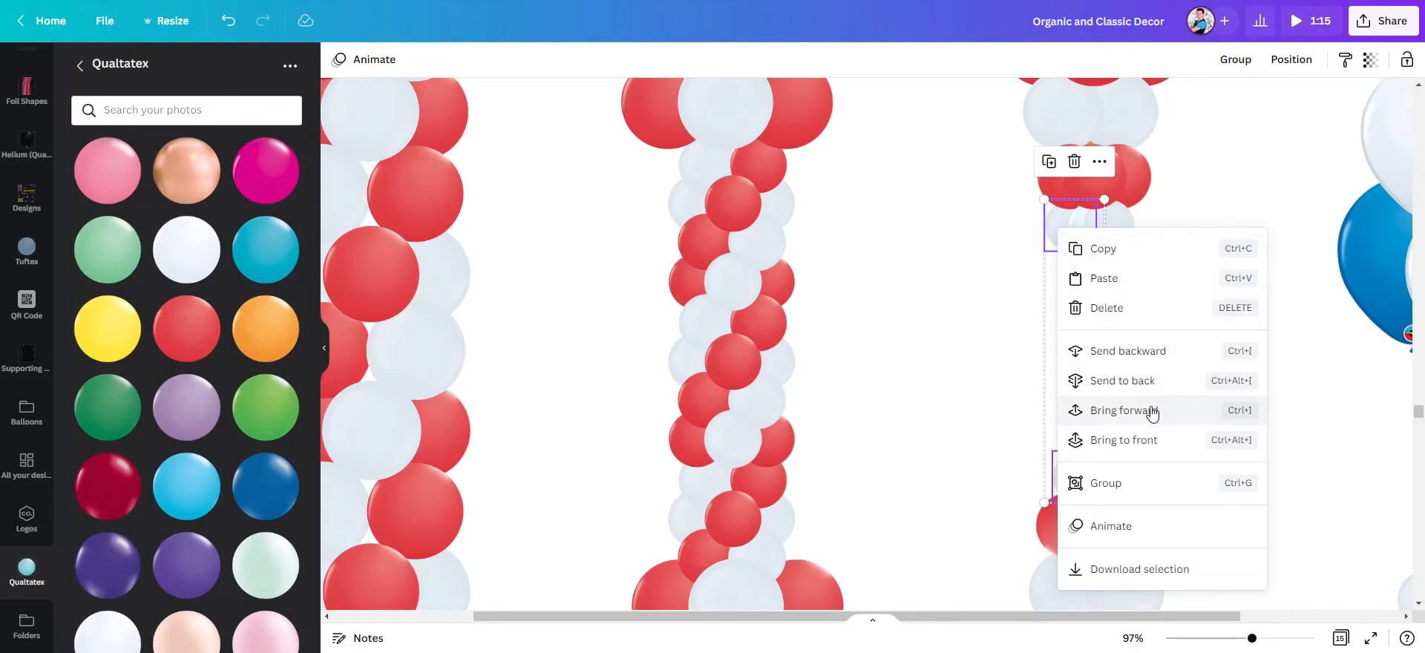
{"action": "left_click", "coordinate": [1147, 436]}
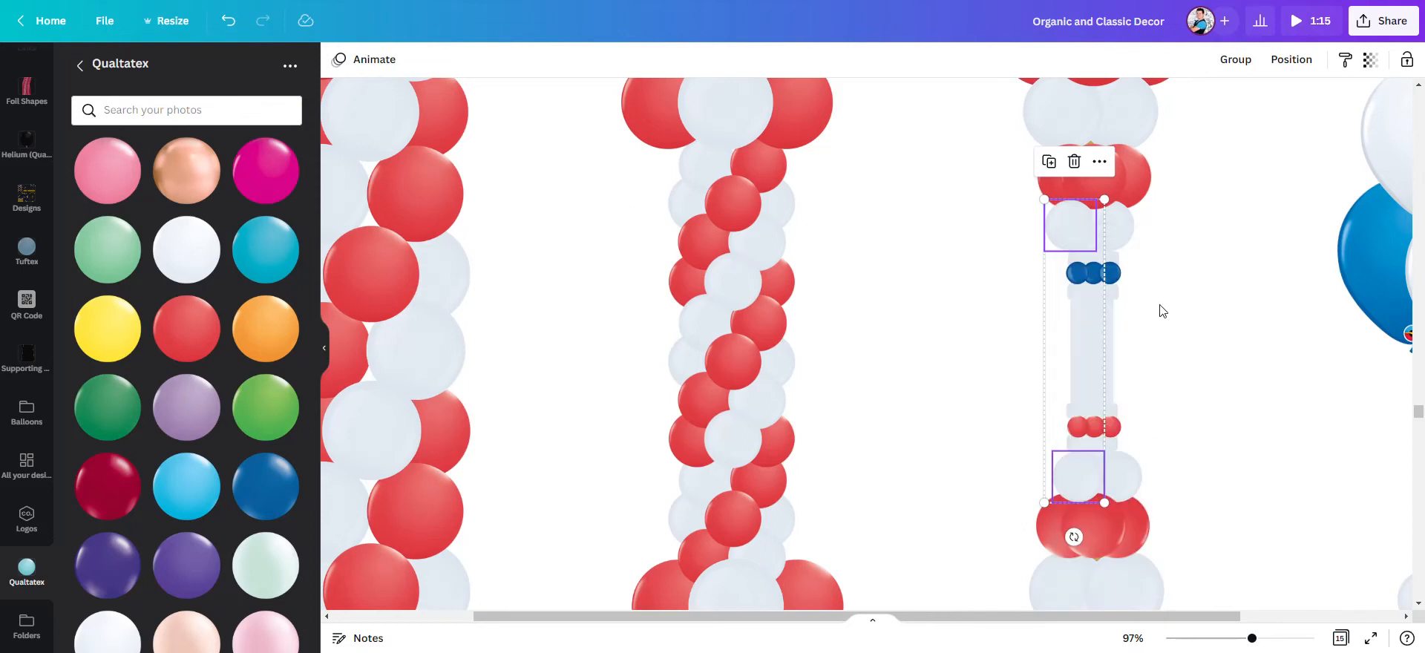
- Bring the middle red balloons of the third column's upper and lower red clusters to the front
{"action": "left_click", "coordinate": [1083, 178]}
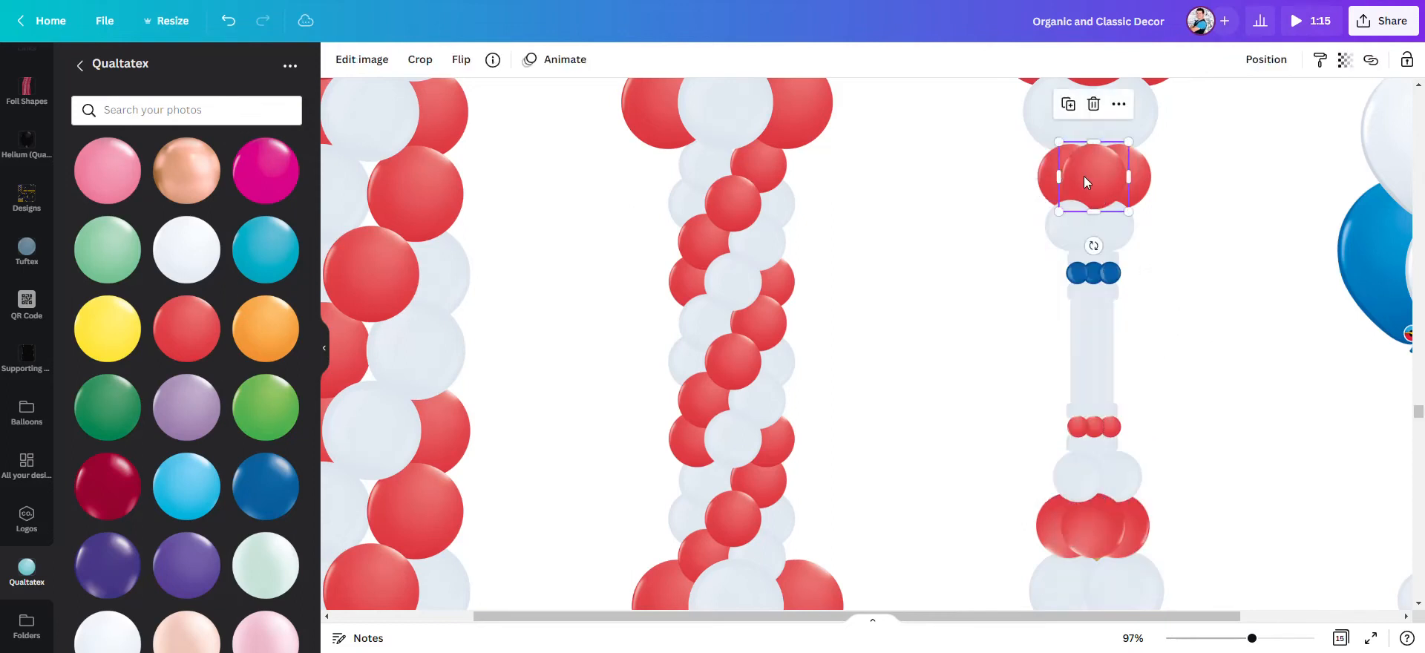
{"action": "left_click", "coordinate": [1092, 519], "text": "shift"}
{"action": "right_click", "coordinate": [1093, 519]}
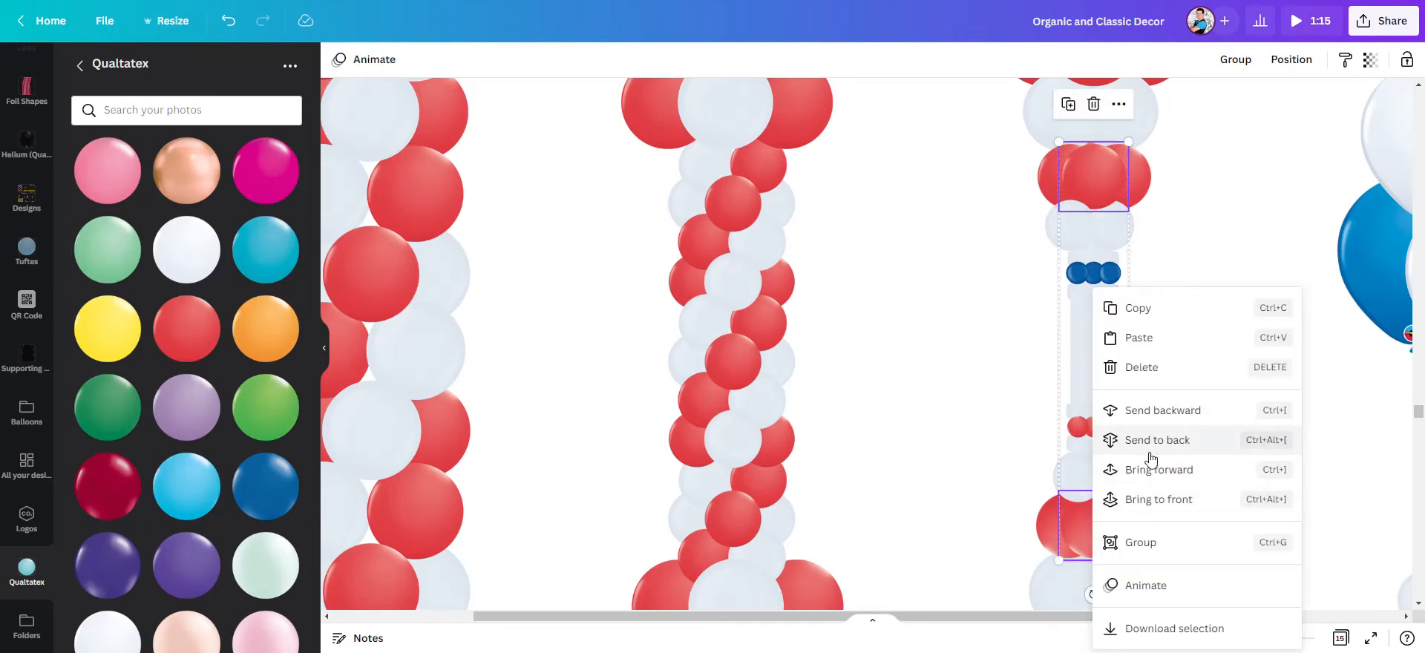
{"action": "left_click", "coordinate": [1171, 500]}
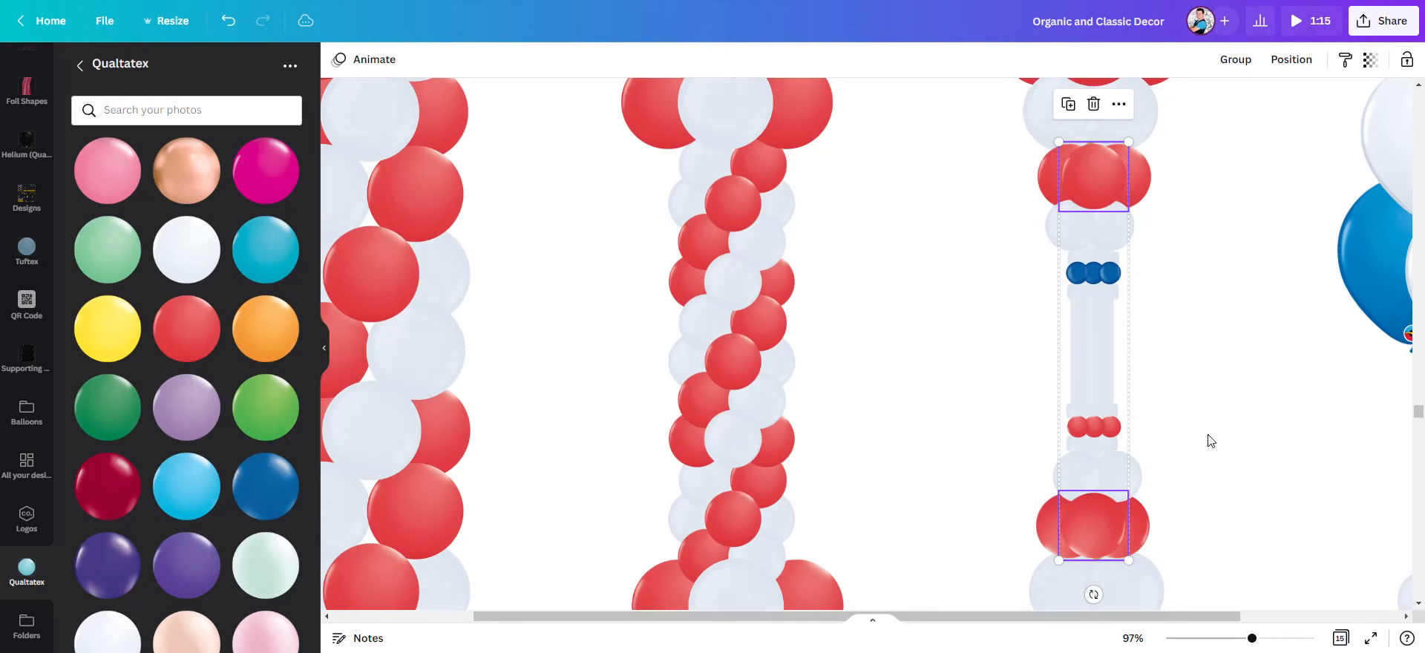
{"action": "left_click", "coordinate": [1208, 439]}
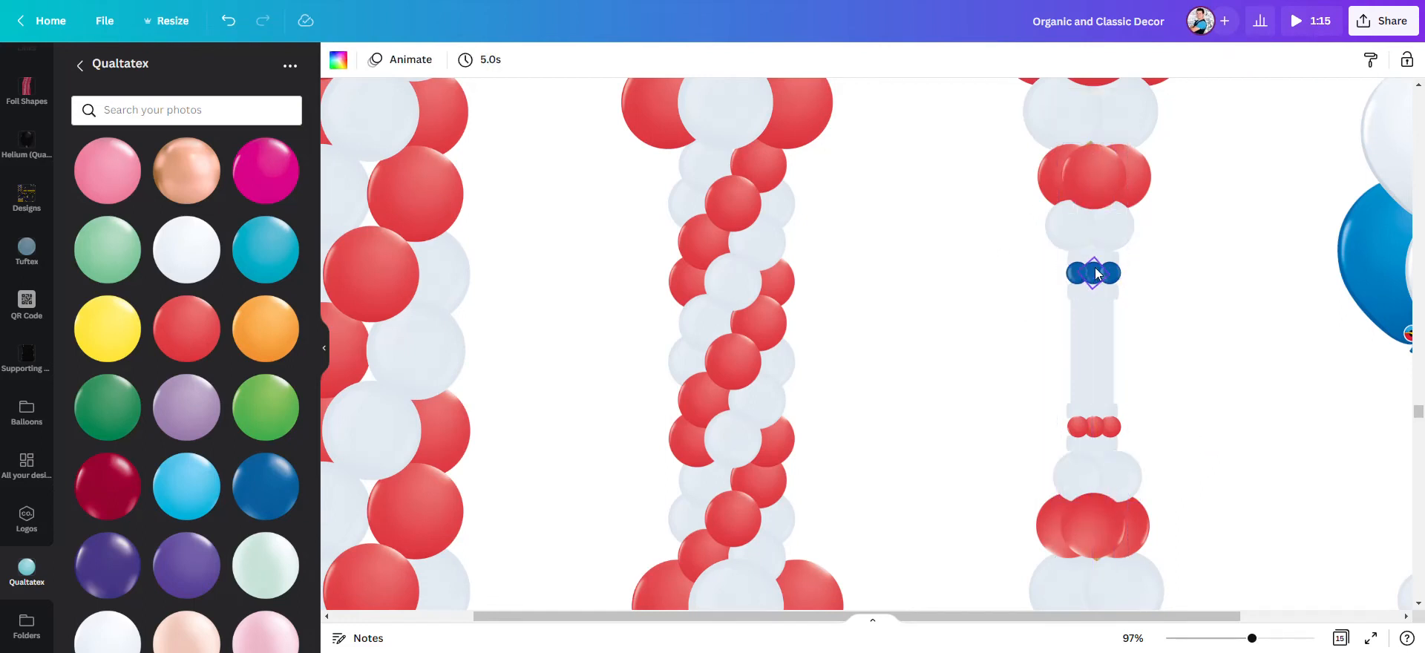
- Replace the remaining small blue balloons in the third column's upper mini cluster with the round red balloon
{"action": "left_click_drag", "start_coordinate": [187, 328], "coordinate": [1076, 273]}
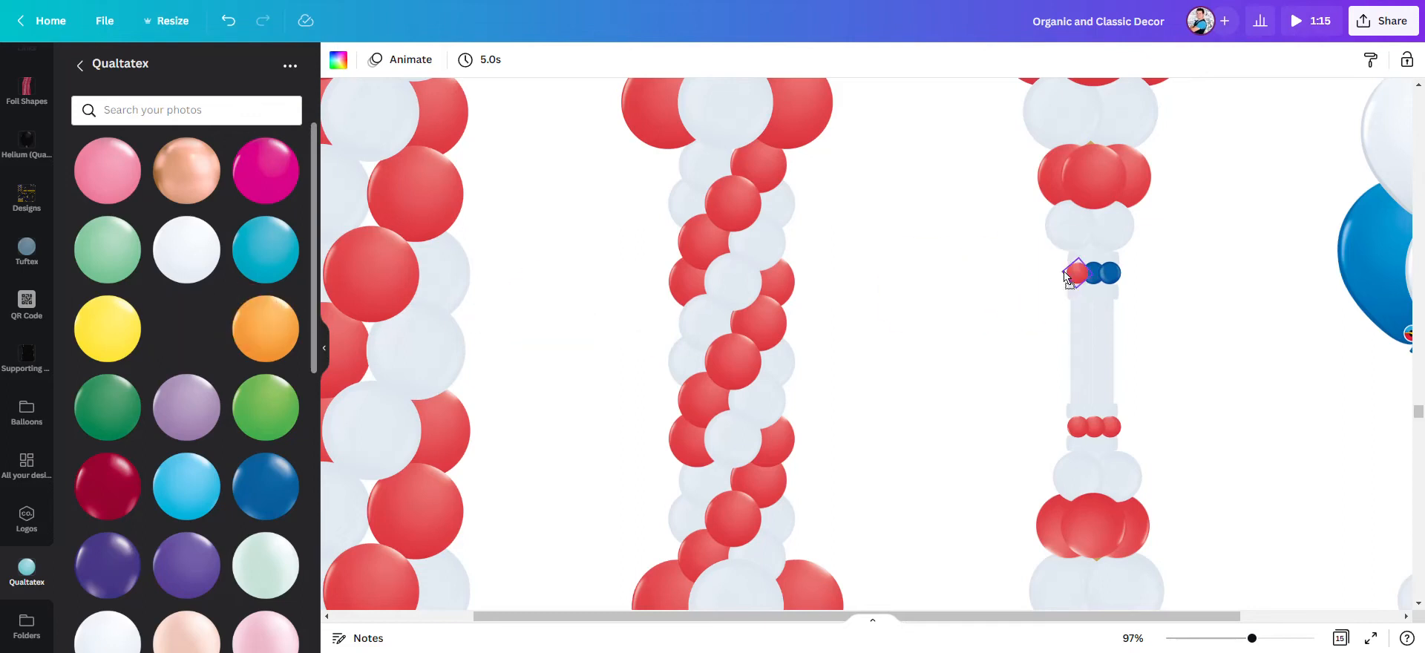
{"action": "left_click_drag", "start_coordinate": [196, 329], "coordinate": [1117, 279]}
- Try to replace two blue balloons of the helium bouquet with the round red Qualtatex balloon
{"action": "left_click_drag", "start_coordinate": [1251, 638], "coordinate": [1217, 638]}
{"action": "scroll", "coordinate": [1066, 389], "scroll_direction": "up", "scroll_amount": 2}
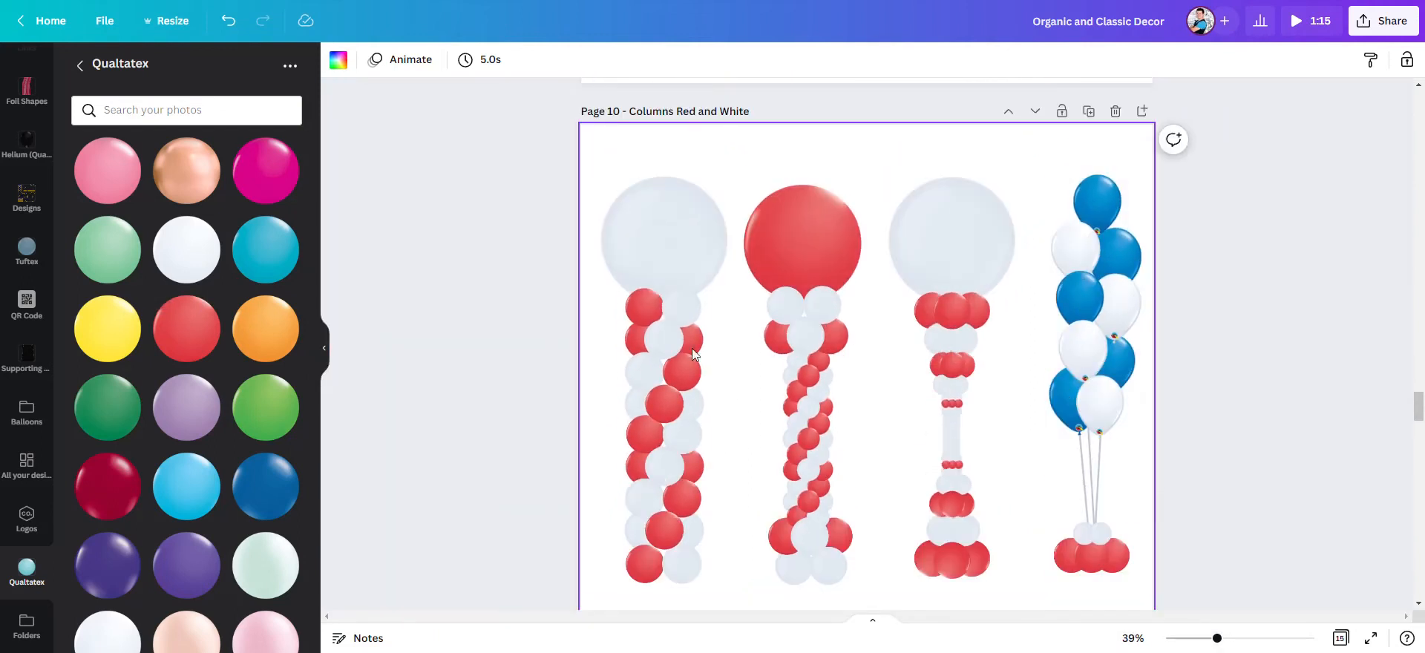
{"action": "left_click_drag", "start_coordinate": [321, 308], "coordinate": [1097, 208]}
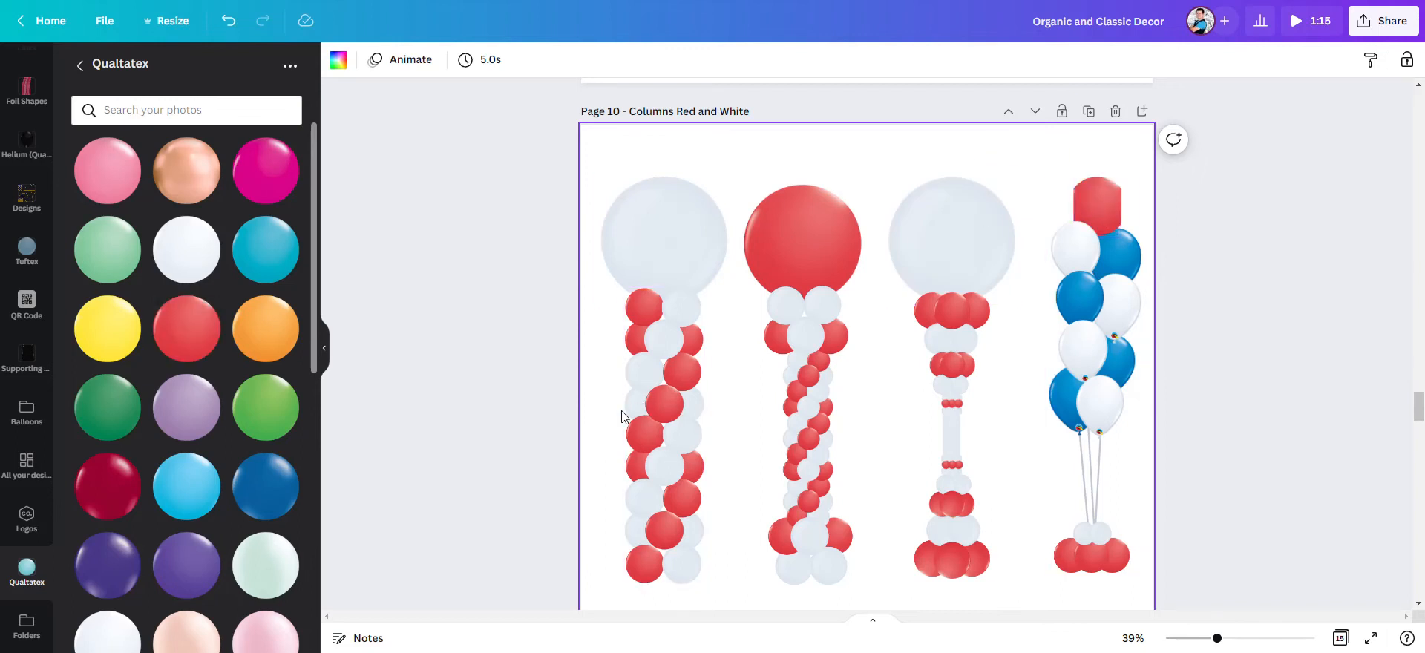
{"action": "left_click_drag", "start_coordinate": [213, 345], "coordinate": [1091, 311]}
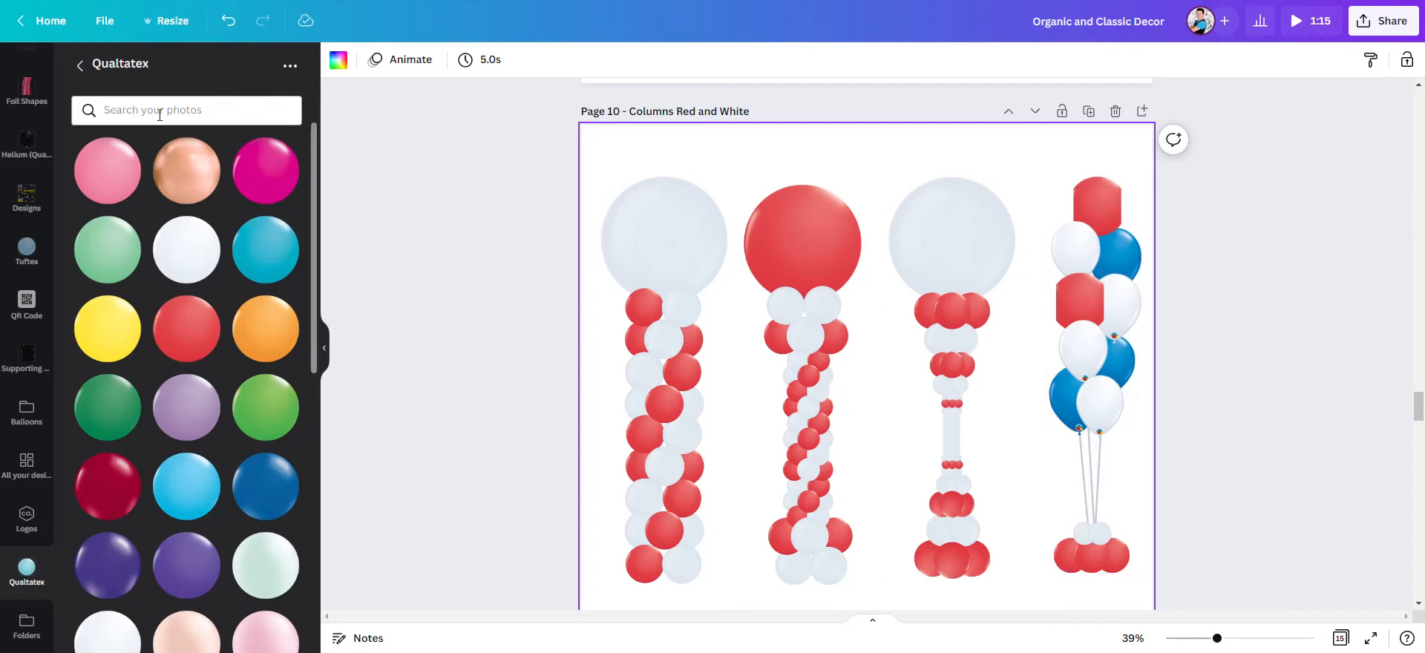
- Replace the bouquet's five blue or wrongly filled balloons with the red helium balloon from the Helium folder in Building Blocks
{"action": "left_click", "coordinate": [81, 66]}
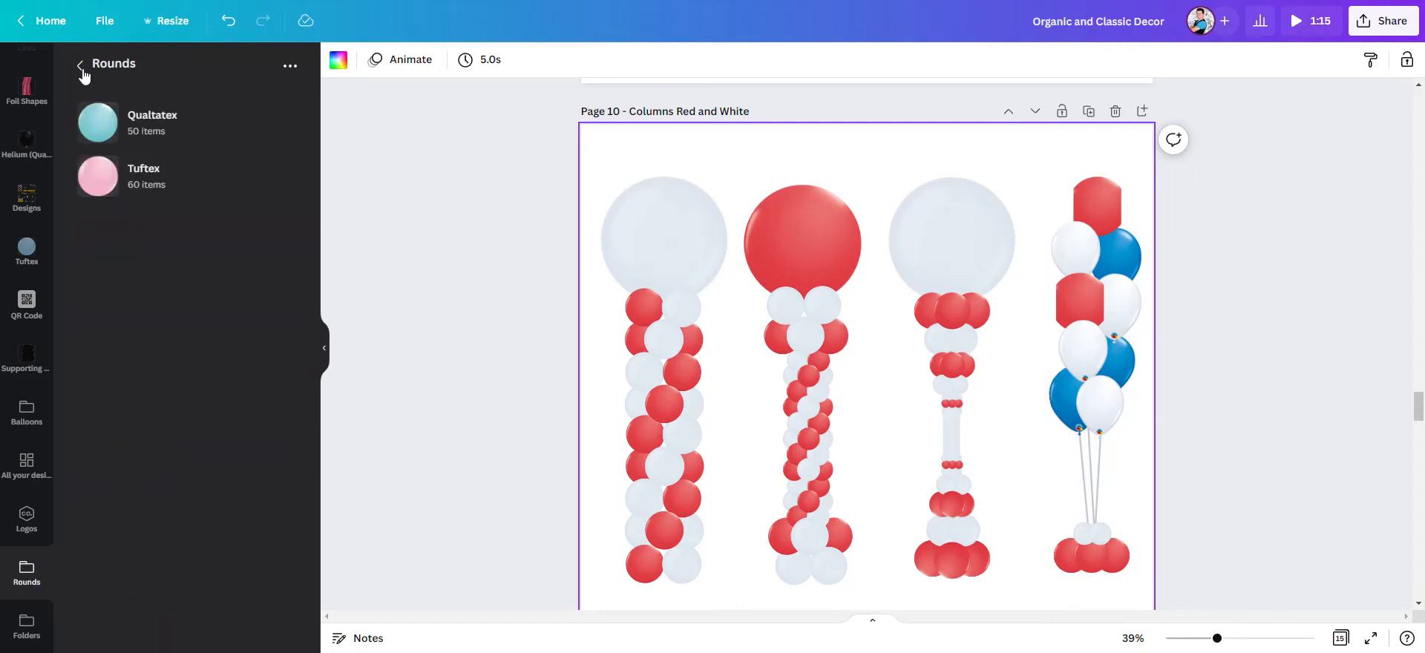
{"action": "left_click", "coordinate": [81, 66]}
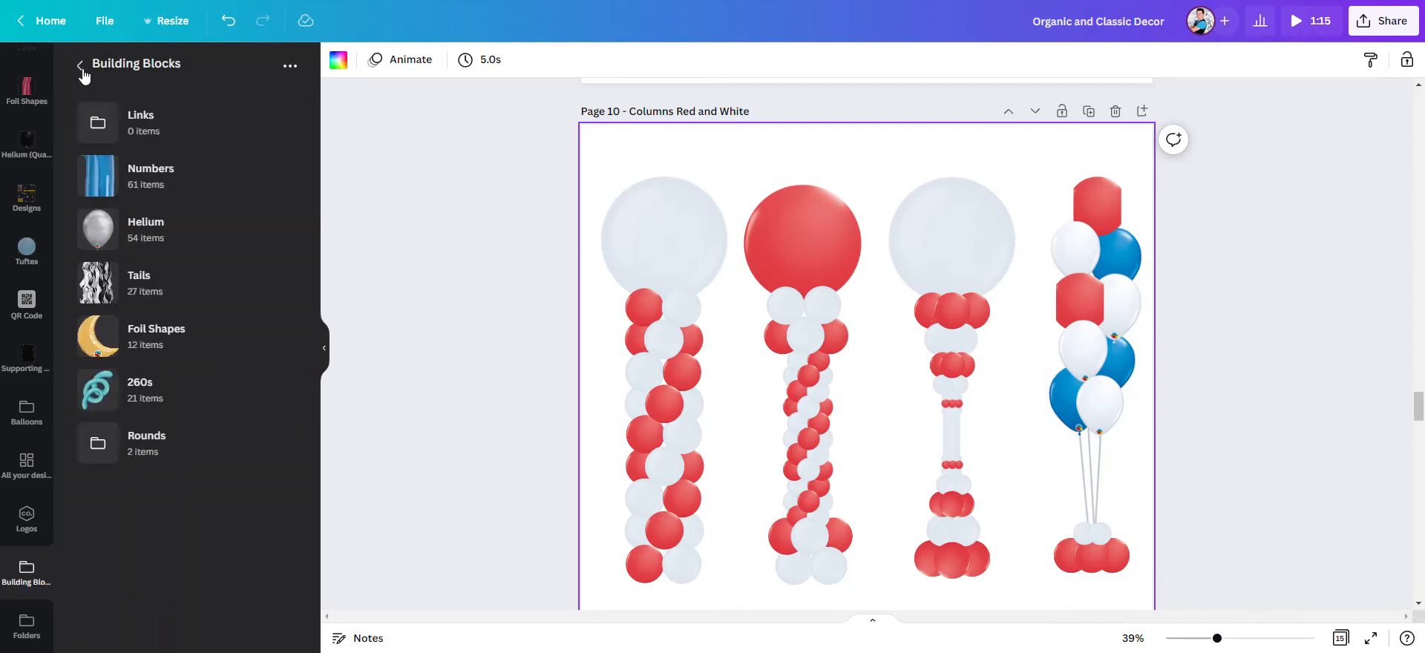
{"action": "left_click", "coordinate": [165, 230]}
{"action": "scroll", "coordinate": [208, 275], "scroll_direction": "down", "scroll_amount": 2}
{"action": "scroll", "coordinate": [208, 274], "scroll_direction": "down", "scroll_amount": 10}
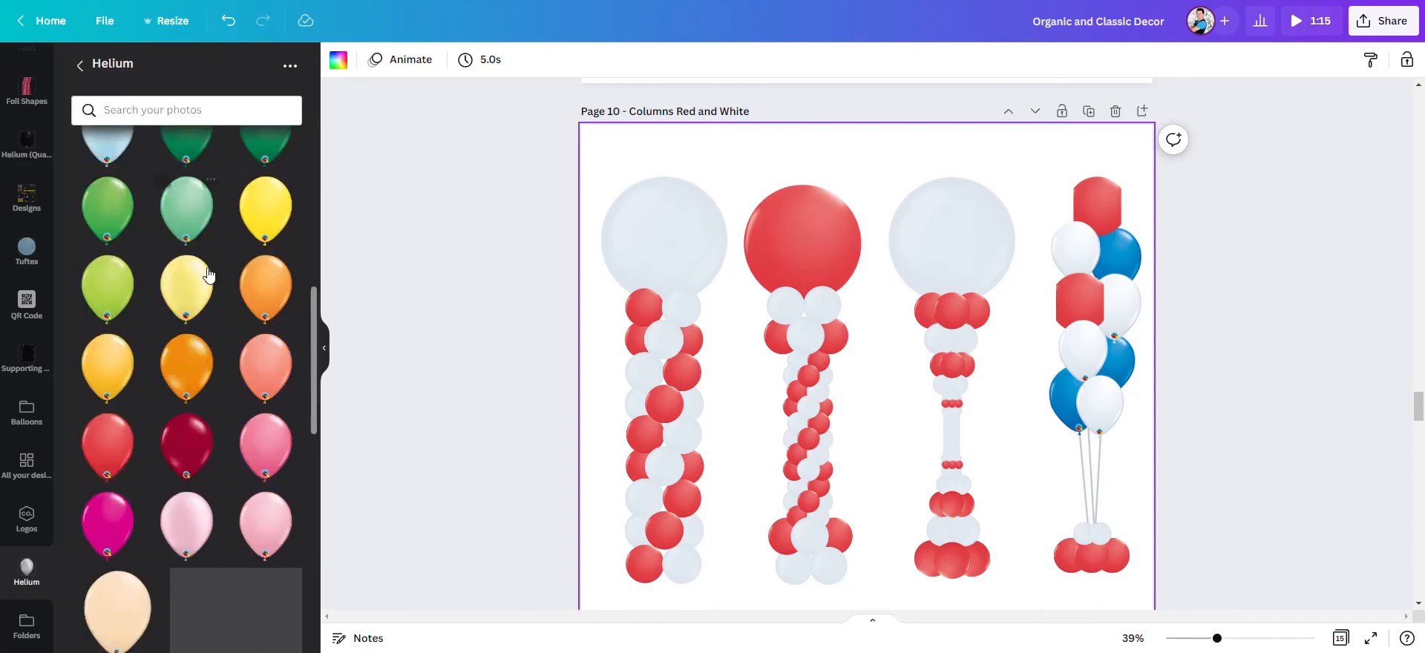
{"action": "scroll", "coordinate": [108, 269], "scroll_direction": "up", "scroll_amount": 1}
{"action": "left_click_drag", "start_coordinate": [140, 265], "coordinate": [1097, 205]}
{"action": "left_click_drag", "start_coordinate": [111, 252], "coordinate": [1124, 263]}
{"action": "left_click_drag", "start_coordinate": [109, 247], "coordinate": [1080, 301]}
{"action": "left_click_drag", "start_coordinate": [121, 265], "coordinate": [1117, 360]}
{"action": "left_click_drag", "start_coordinate": [95, 261], "coordinate": [1069, 401]}
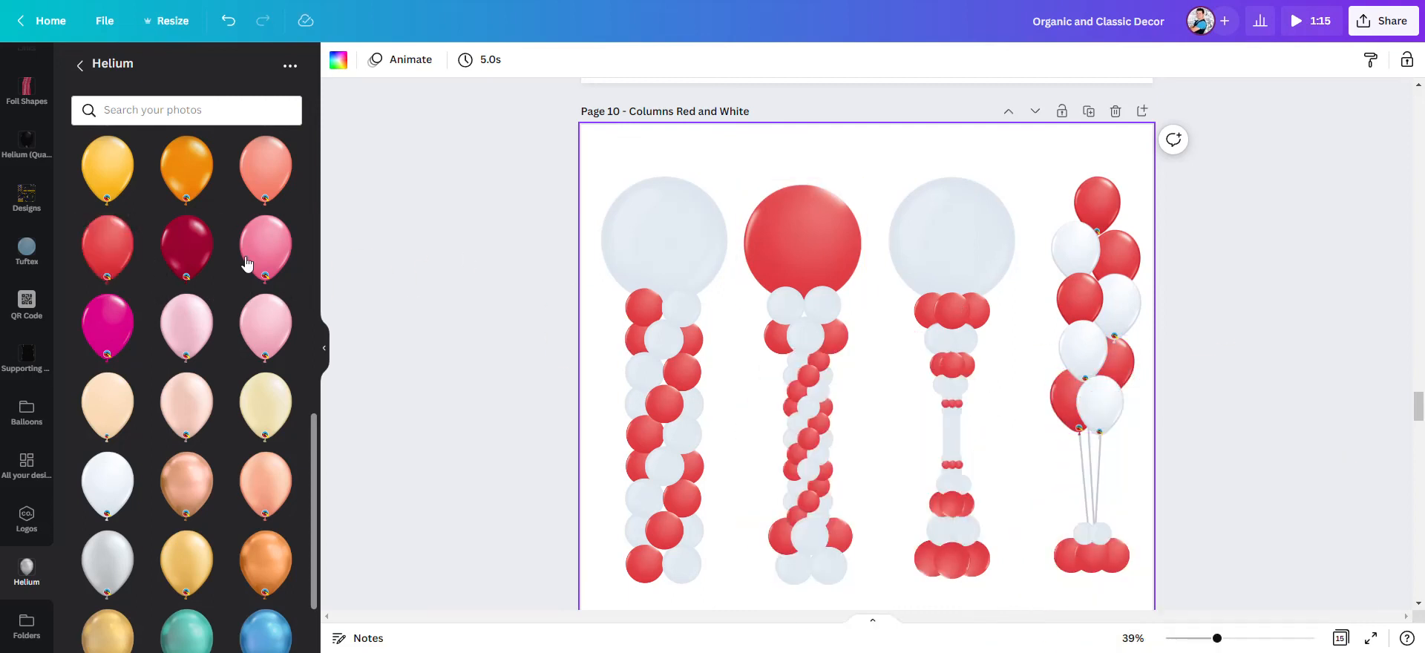
- Try the red helium balloon as the large top balloon of the third column
{"action": "left_click_drag", "start_coordinate": [111, 267], "coordinate": [951, 256]}
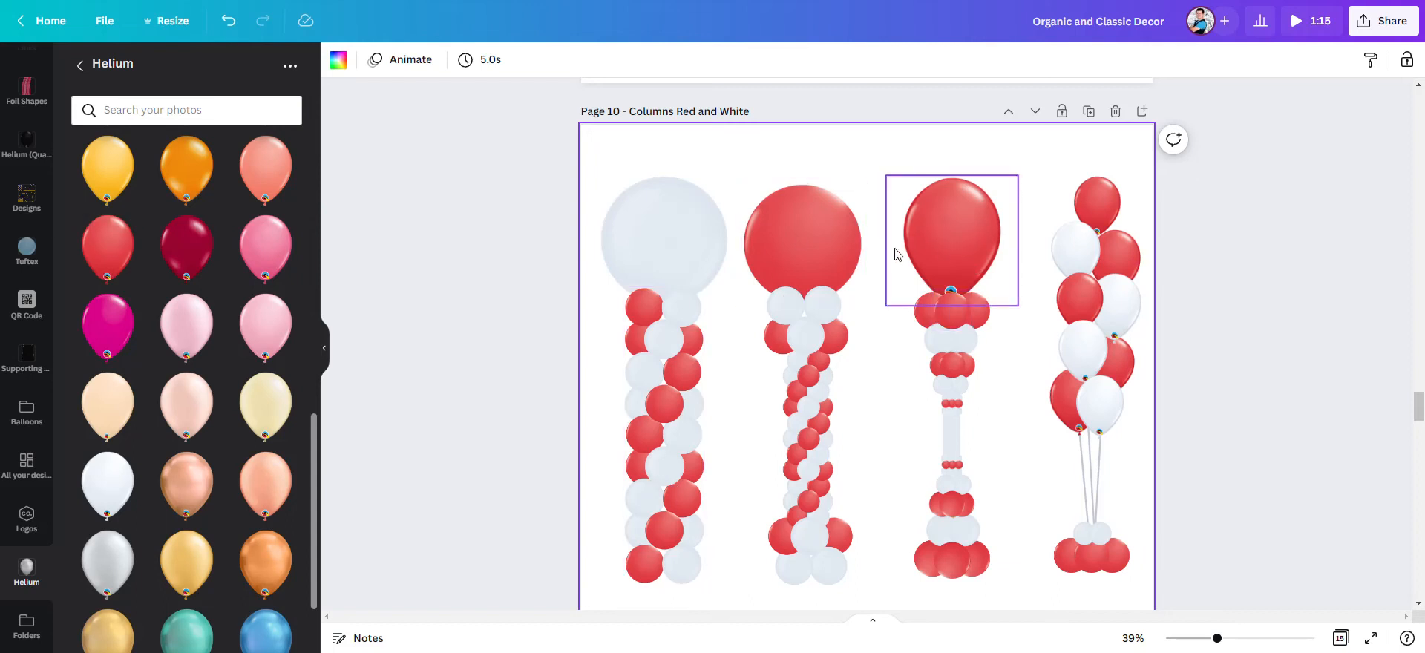
{"action": "left_click_drag", "start_coordinate": [107, 249], "coordinate": [944, 256]}
- Replace the third column's large top balloon with the round red balloon from the Qualtatex folder in Rounds
{"action": "left_click", "coordinate": [80, 68]}
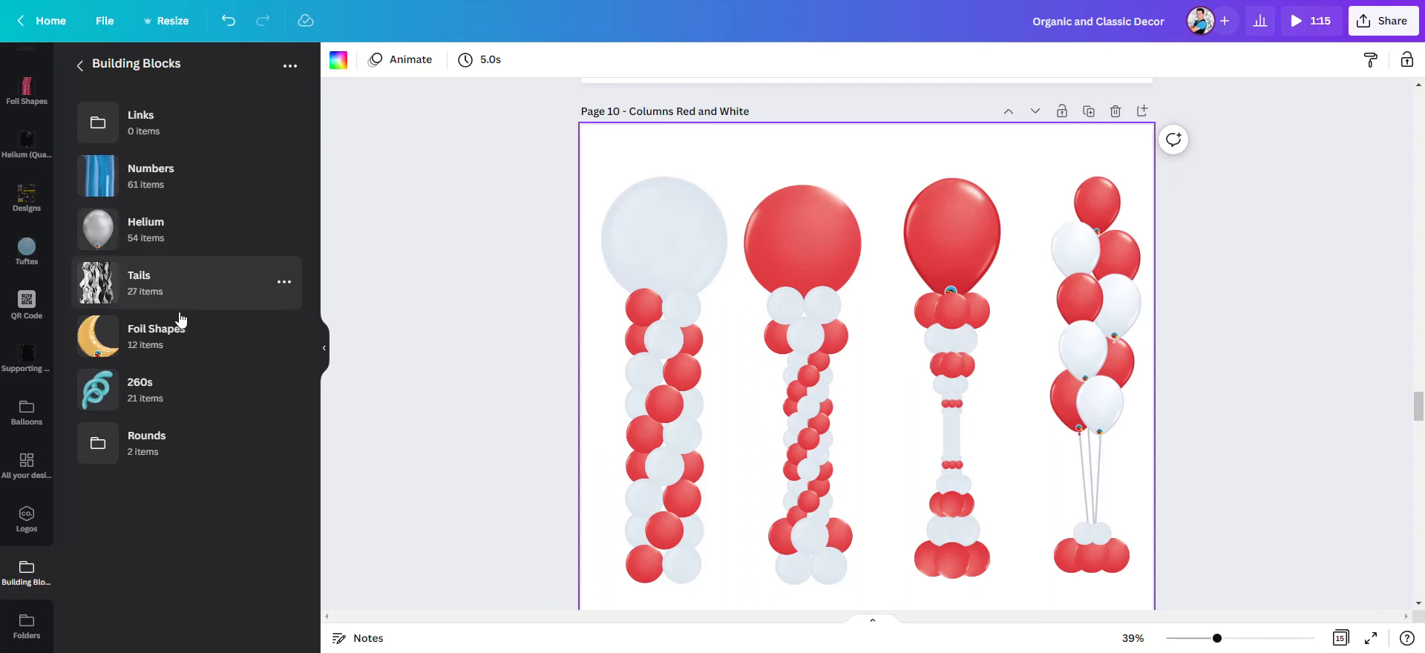
{"action": "left_click", "coordinate": [196, 452]}
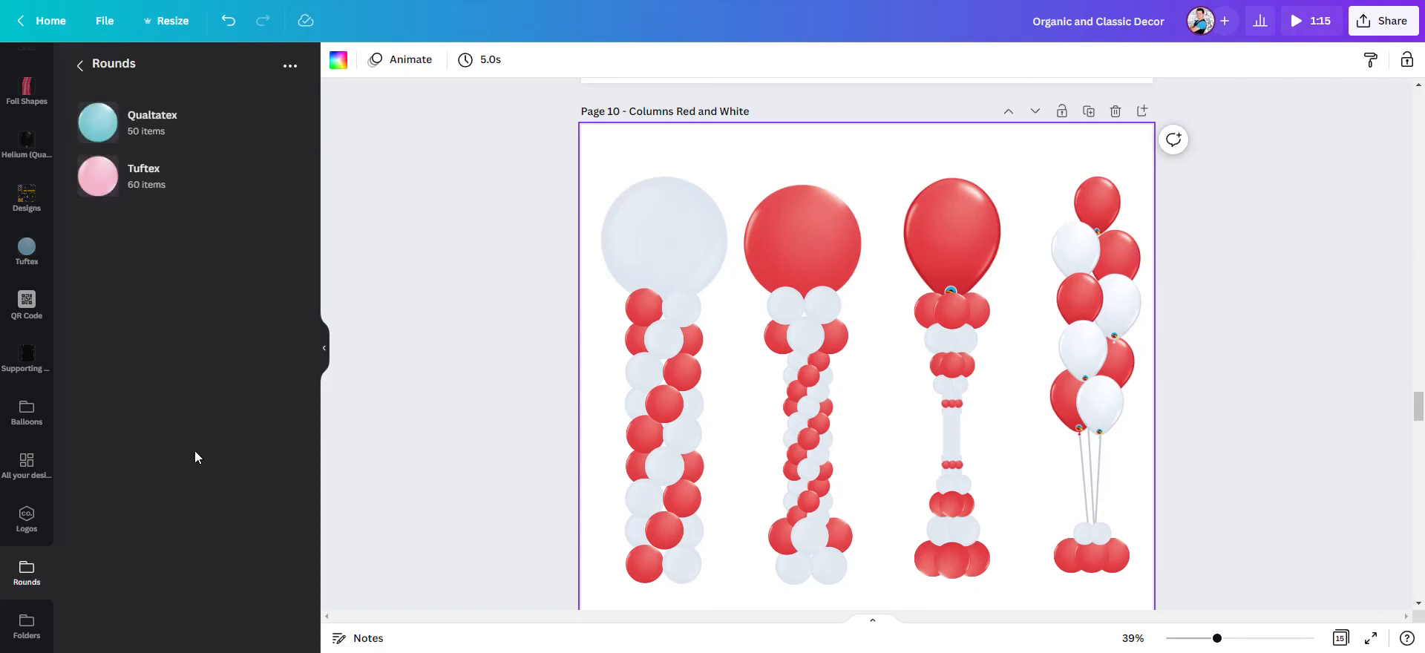
{"action": "left_click", "coordinate": [171, 128]}
{"action": "left_click_drag", "start_coordinate": [185, 334], "coordinate": [794, 259]}
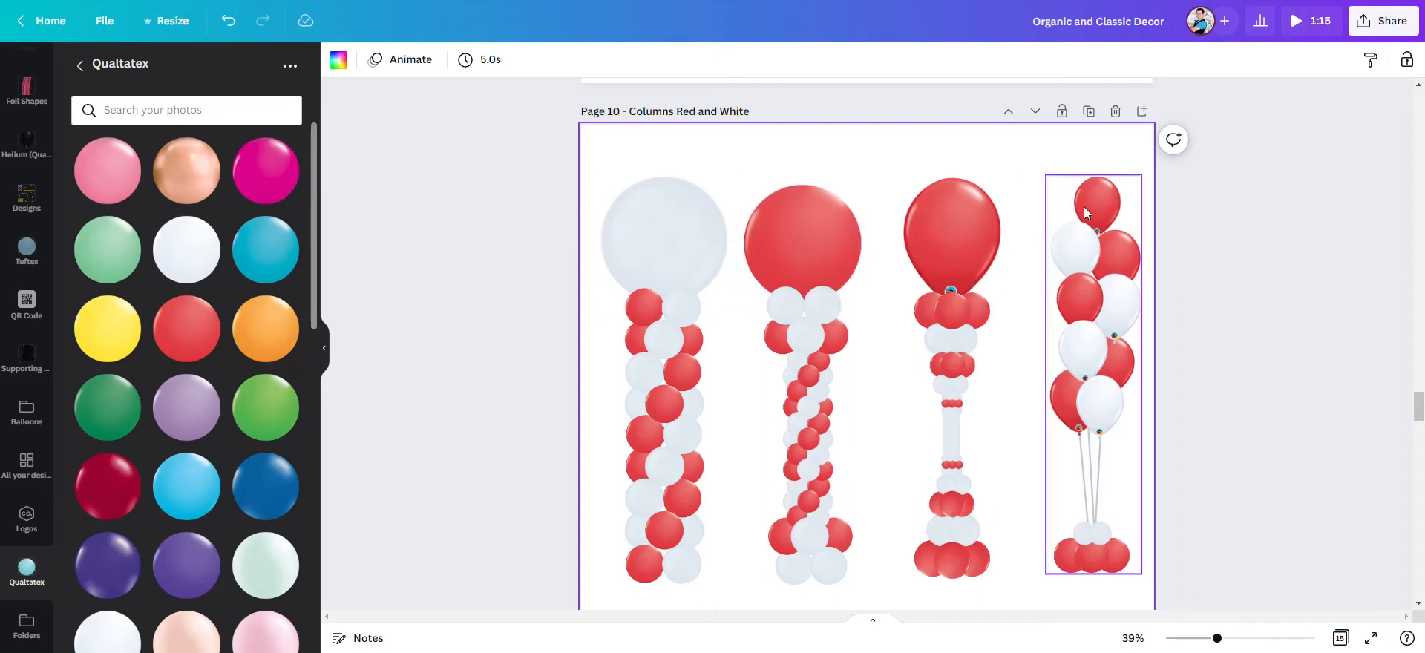
{"action": "left_click_drag", "start_coordinate": [197, 336], "coordinate": [969, 247]}
{"action": "left_click_drag", "start_coordinate": [187, 328], "coordinate": [1084, 360]}
{"action": "left_click_drag", "start_coordinate": [1115, 319], "coordinate": [171, 314]}
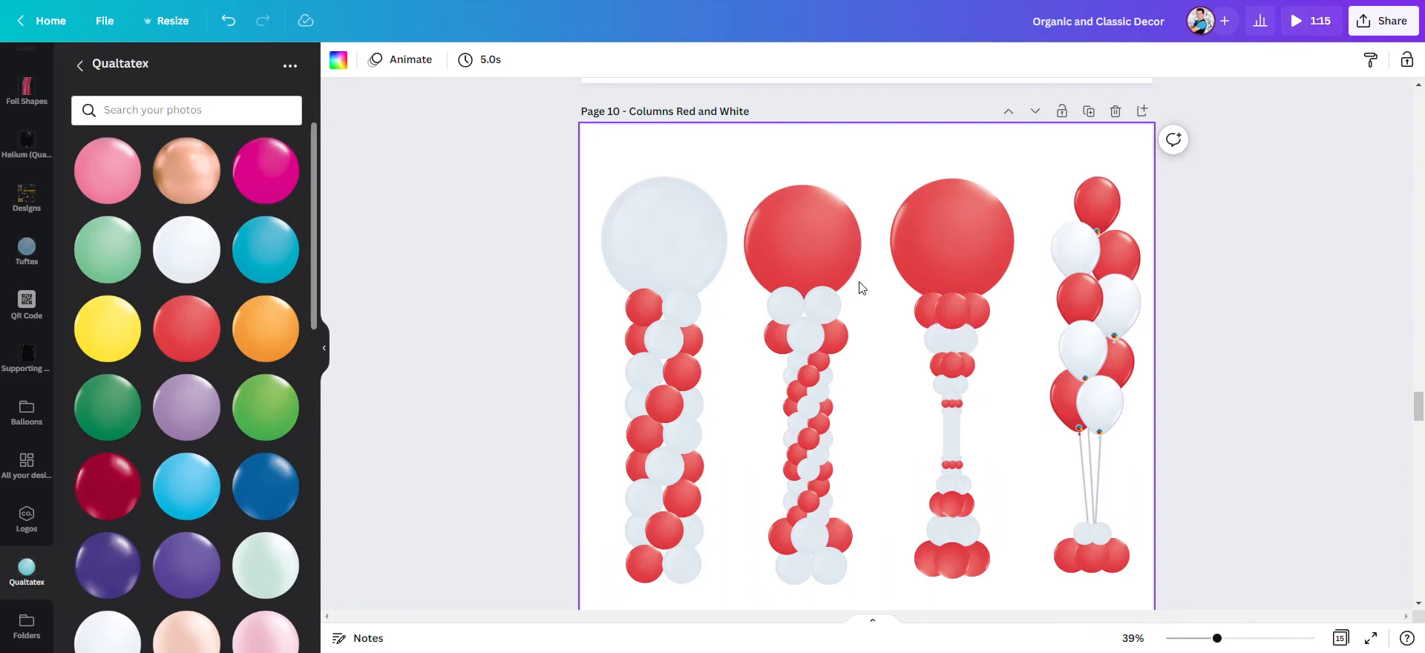
- Compare the blue and white columns on page 9 with the red and white columns on page 10
{"action": "left_click_drag", "start_coordinate": [1217, 638], "coordinate": [1193, 638]}
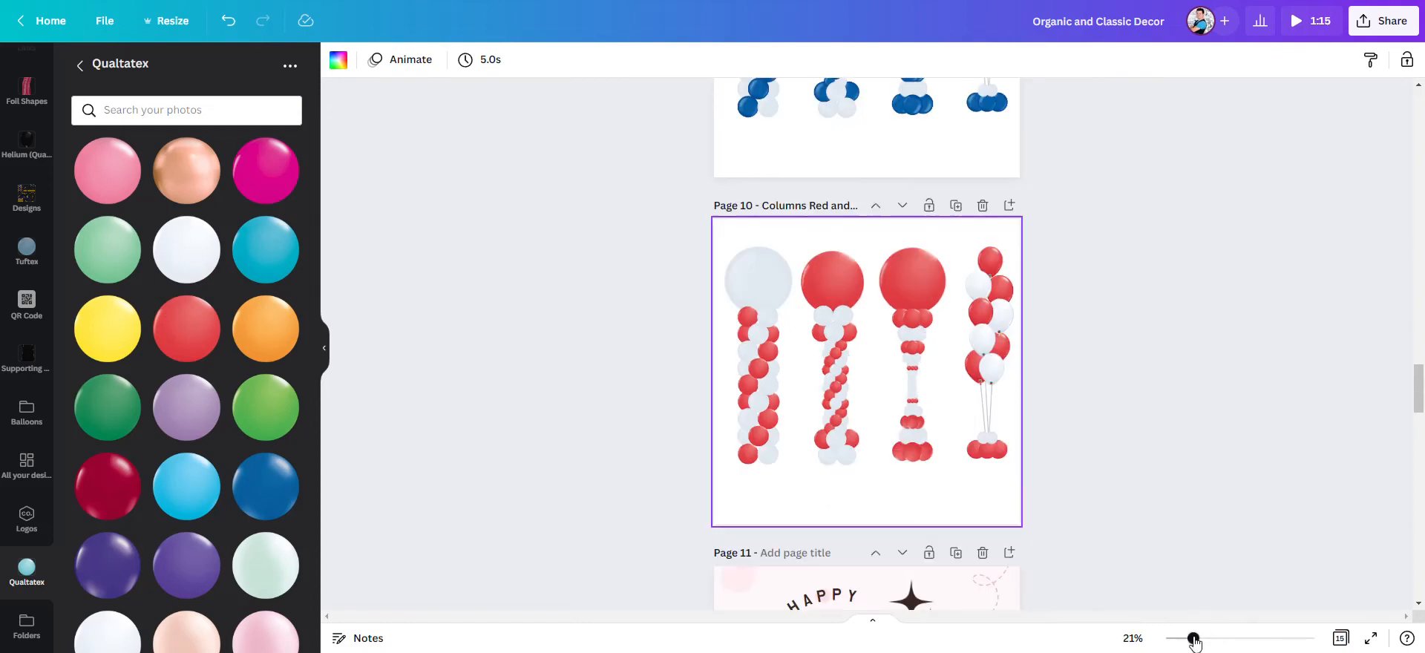
{"action": "scroll", "coordinate": [1097, 372], "scroll_direction": "up", "scroll_amount": 2}
{"action": "scroll", "coordinate": [992, 291], "scroll_direction": "up", "scroll_amount": 2}
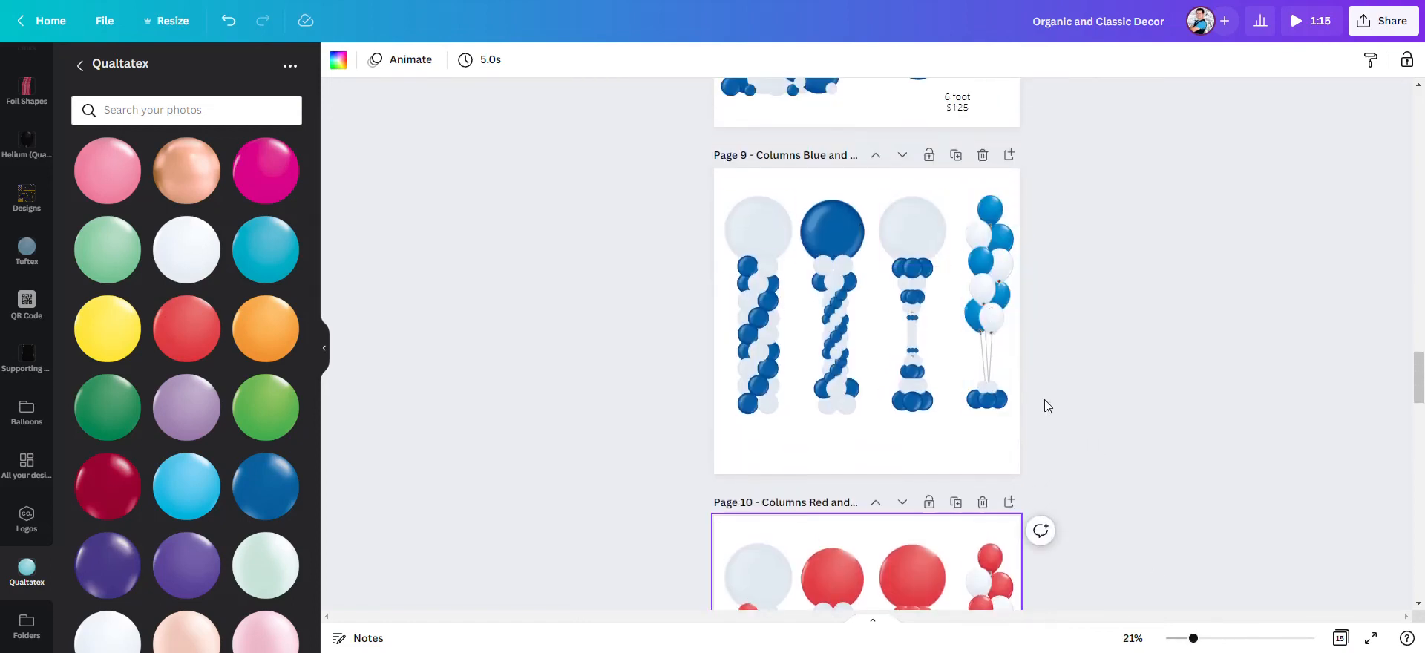
{"action": "scroll", "coordinate": [1043, 403], "scroll_direction": "down", "scroll_amount": 3}
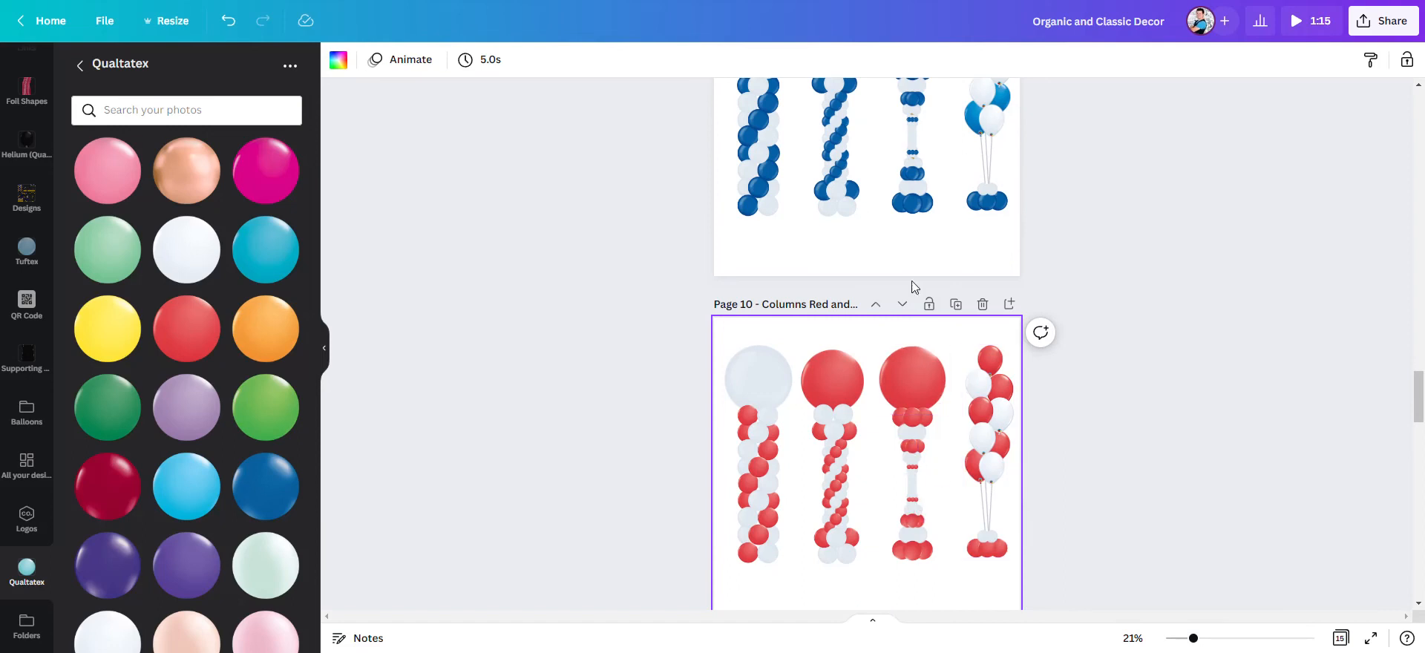
{"action": "scroll", "coordinate": [826, 184], "scroll_direction": "up", "scroll_amount": 3}
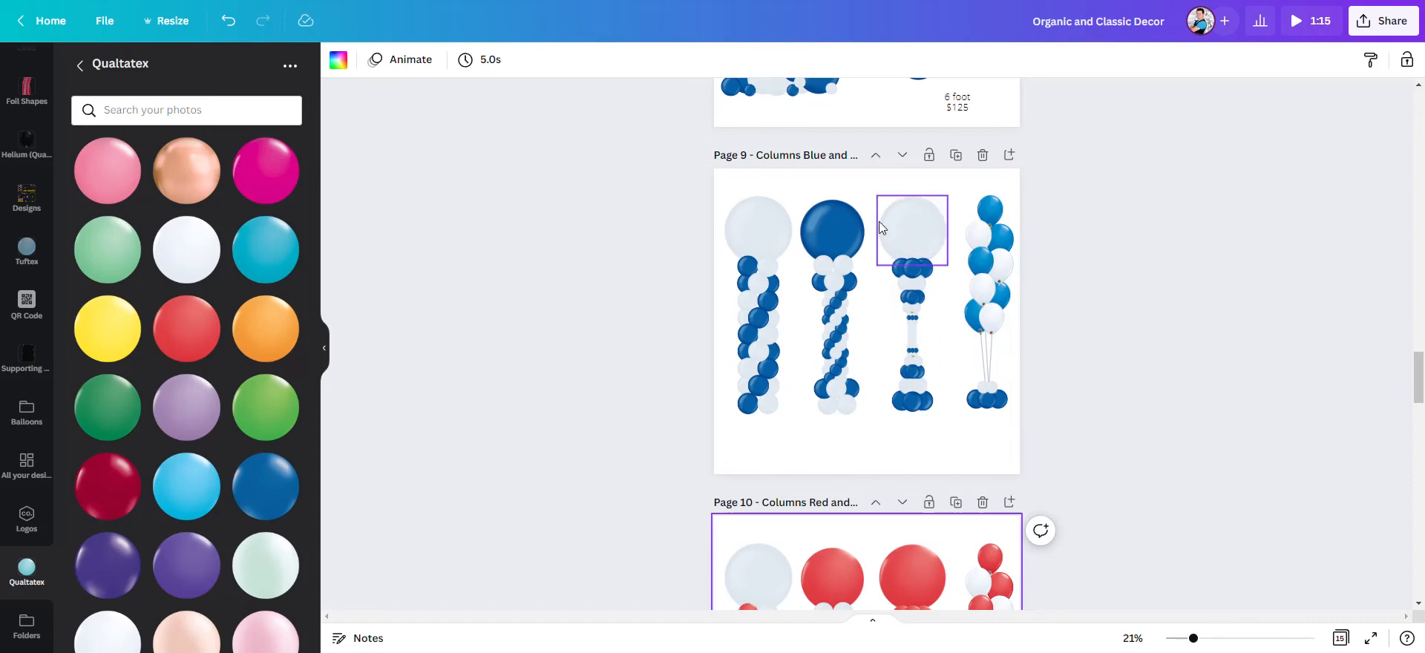
{"action": "scroll", "coordinate": [927, 445], "scroll_direction": "down", "scroll_amount": 3}
{"action": "scroll", "coordinate": [915, 511], "scroll_direction": "down", "scroll_amount": 3}
- Group the balloons of page 10's third column, leaving out its large top balloon
{"action": "scroll", "coordinate": [923, 445], "scroll_direction": "up", "scroll_amount": 2}
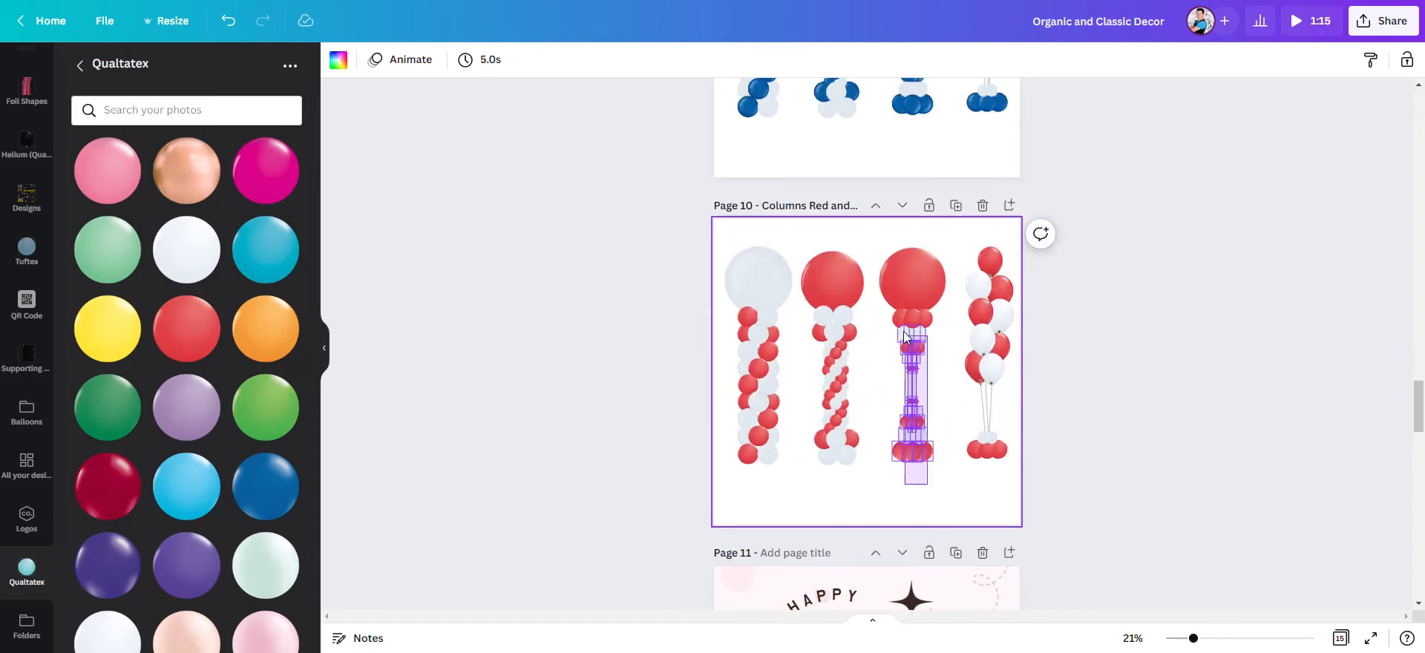
{"action": "left_click", "coordinate": [899, 324]}
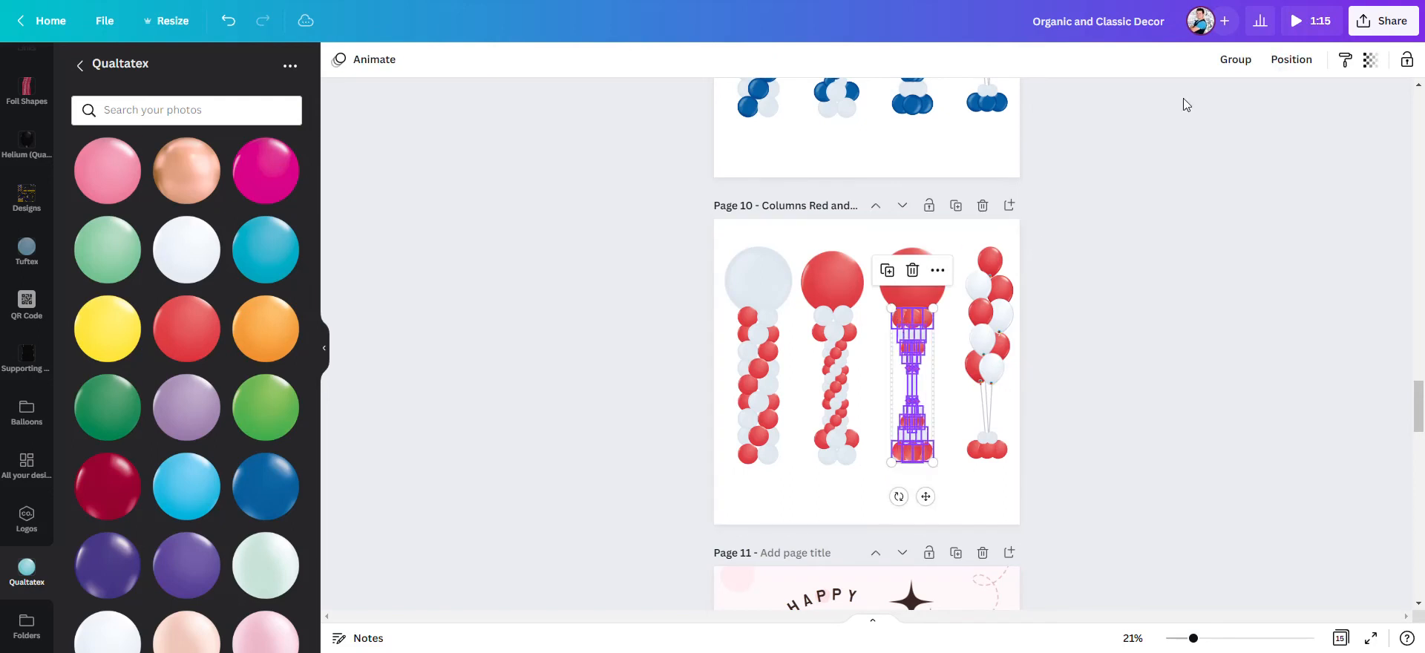
{"action": "left_click", "coordinate": [1235, 60]}
- Group the balloons of page 10's second column beneath its large red top balloon
{"action": "left_click_drag", "start_coordinate": [859, 487], "coordinate": [805, 252]}
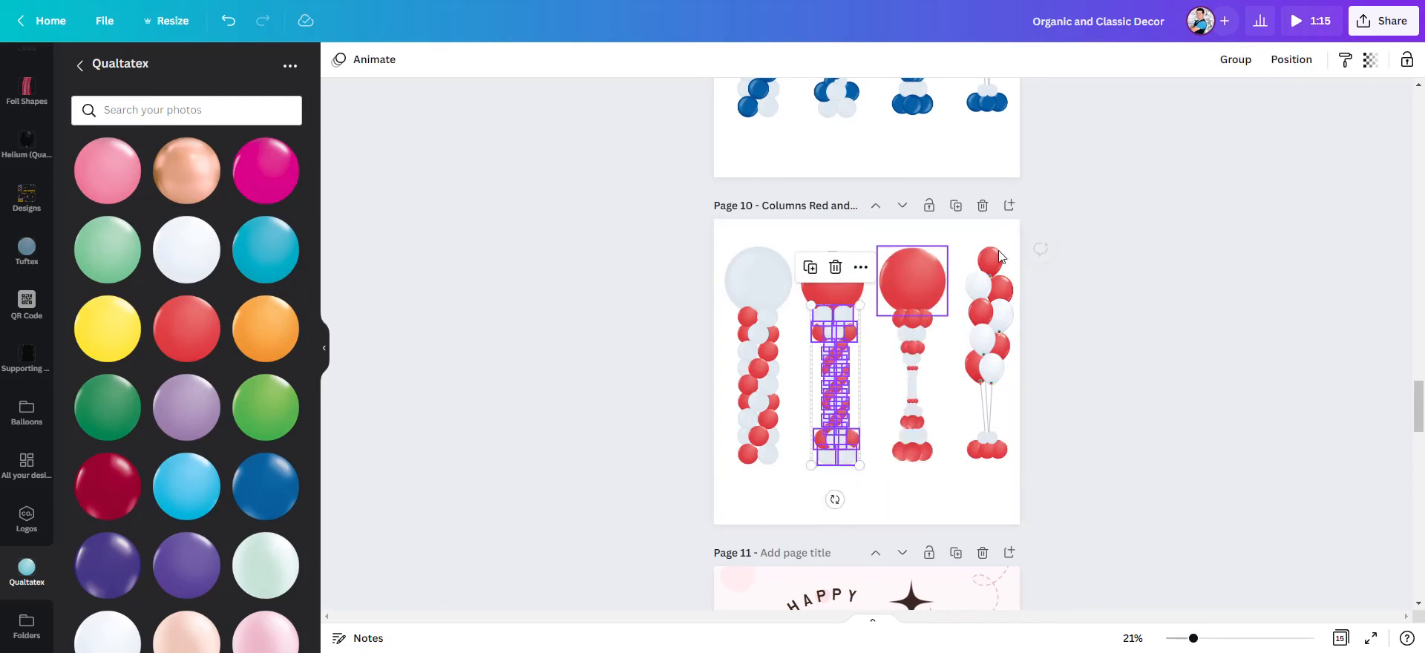
{"action": "left_click", "coordinate": [1232, 61]}
{"action": "left_click", "coordinate": [808, 168]}
- Group the balloons of the second column on page 9, leaving out its large blue top balloon
{"action": "scroll", "coordinate": [843, 313], "scroll_direction": "up", "scroll_amount": 2}
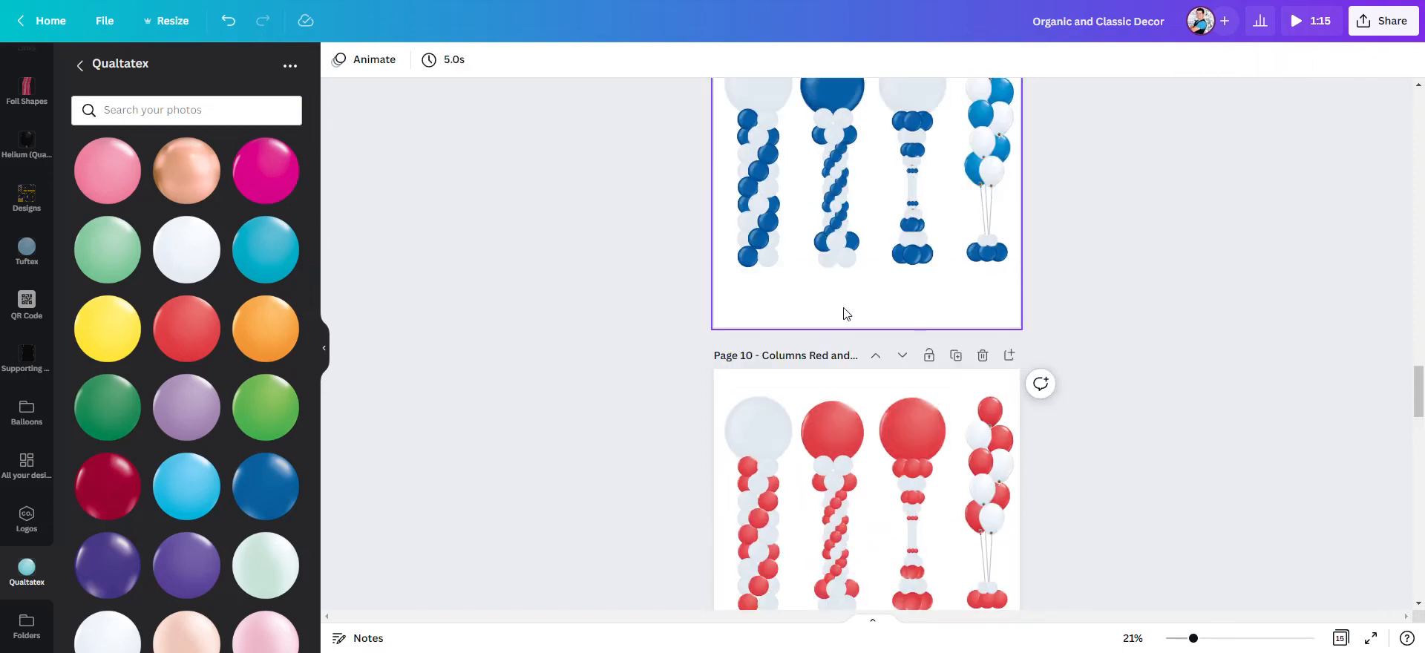
{"action": "scroll", "coordinate": [843, 313], "scroll_direction": "up", "scroll_amount": 1}
{"action": "left_click_drag", "start_coordinate": [860, 340], "coordinate": [811, 155]}
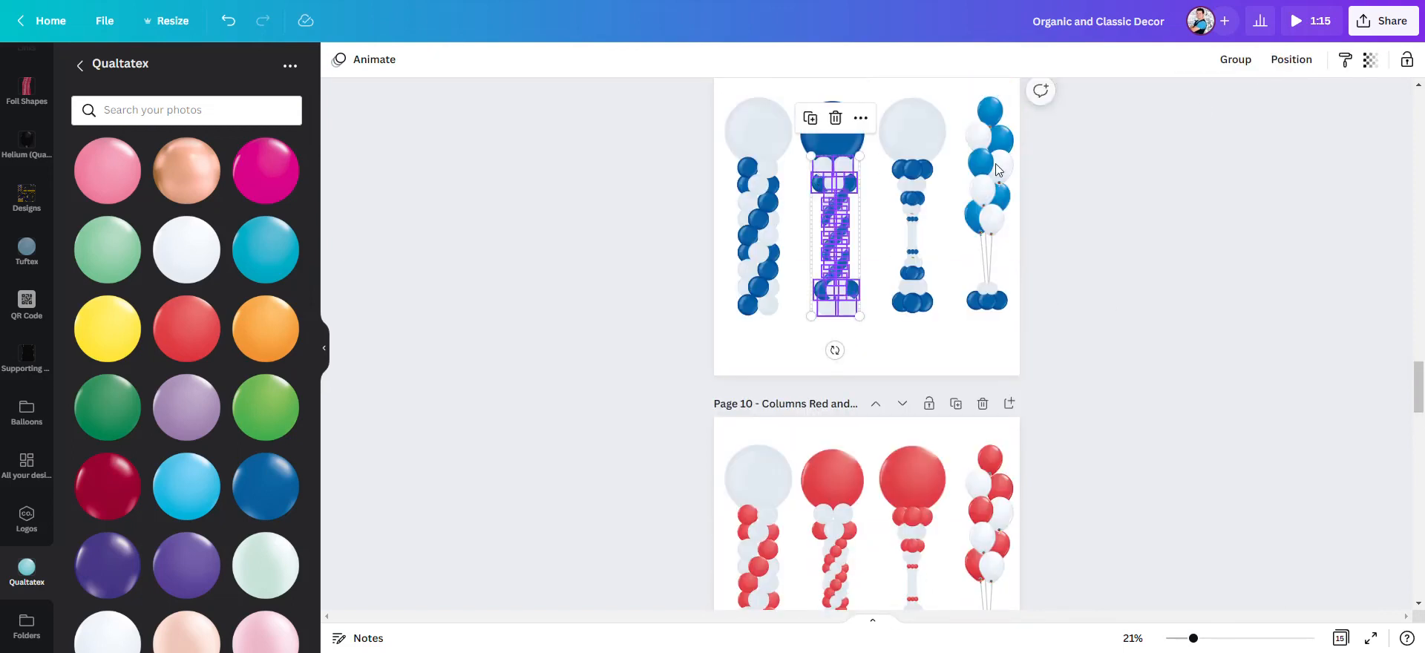
{"action": "left_click", "coordinate": [1235, 61]}
{"action": "left_click", "coordinate": [954, 222]}
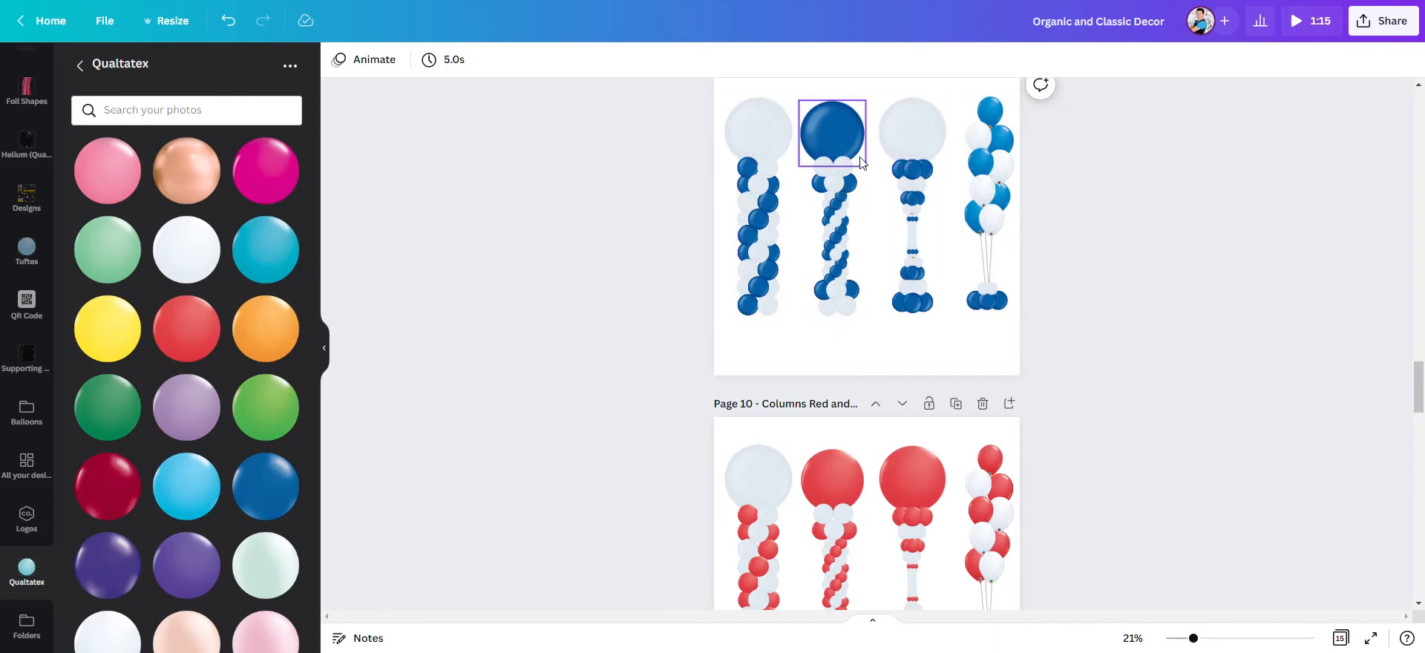
- Duplicate page 10 with the red and white columns
{"action": "scroll", "coordinate": [1046, 375], "scroll_direction": "down", "scroll_amount": 4}
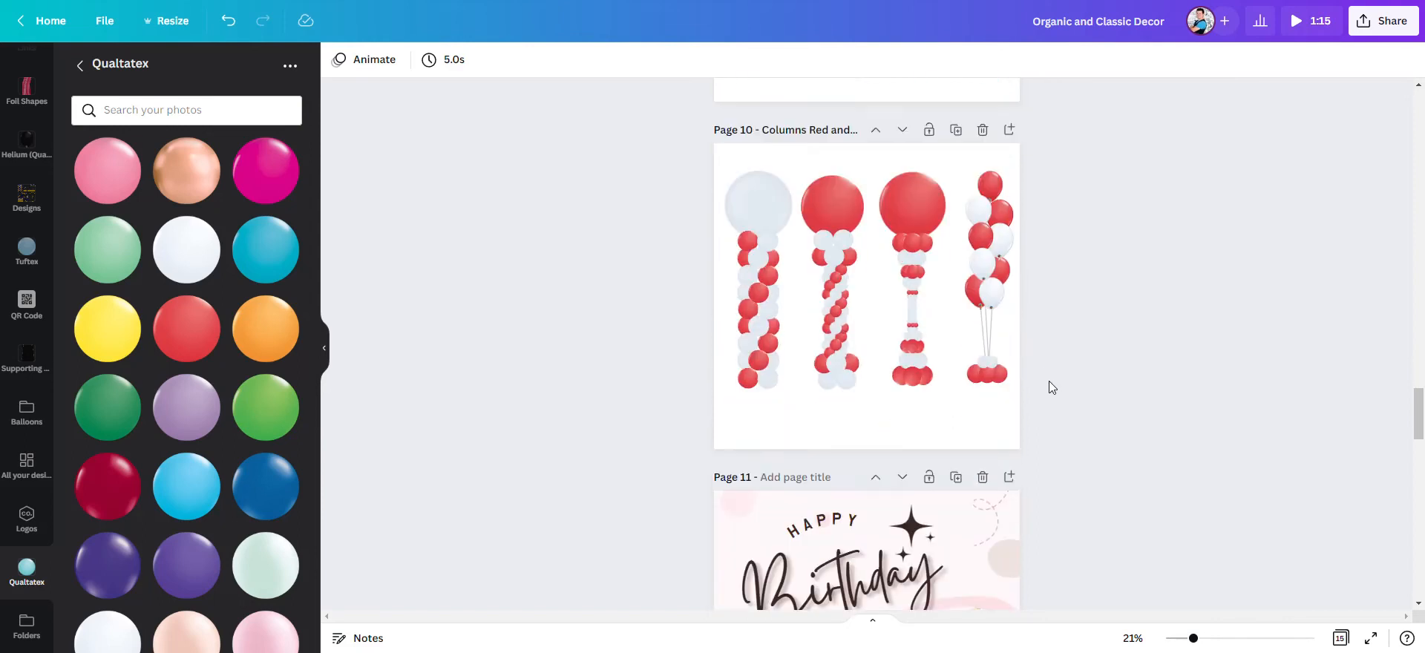
{"action": "scroll", "coordinate": [1048, 380], "scroll_direction": "down", "scroll_amount": 3}
{"action": "scroll", "coordinate": [1048, 380], "scroll_direction": "up", "scroll_amount": 6}
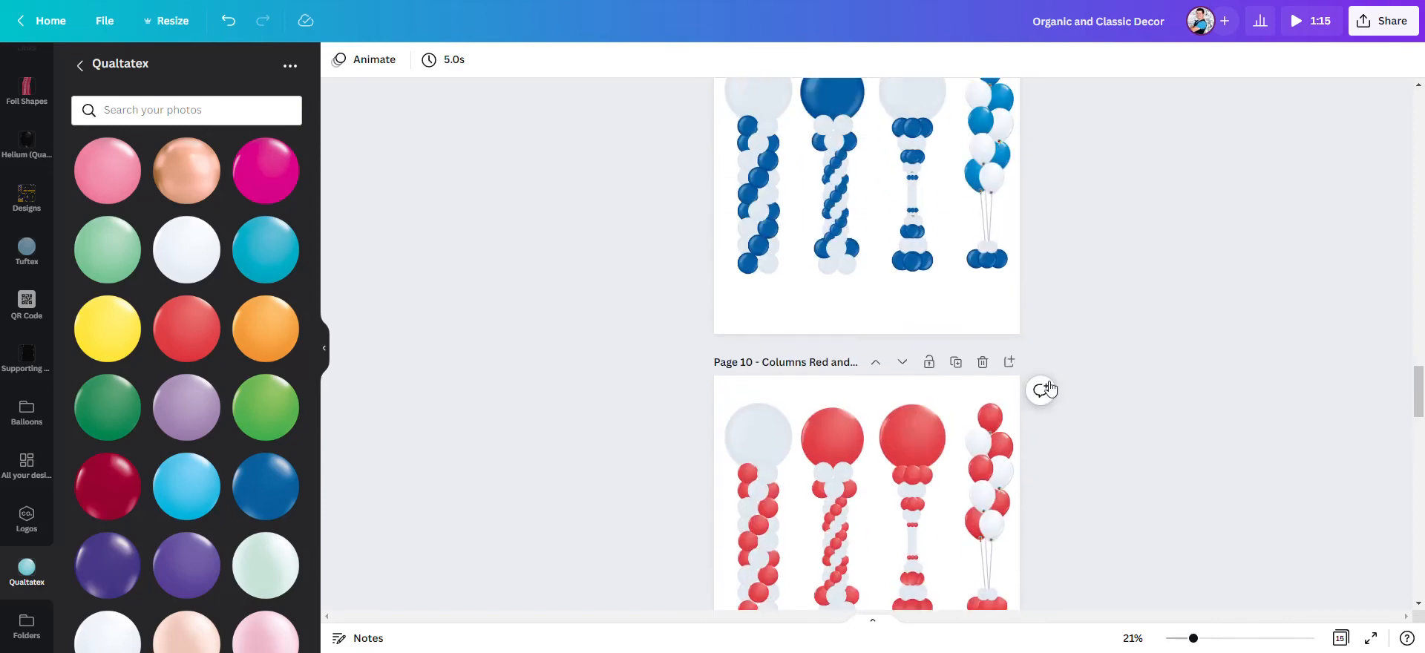
{"action": "scroll", "coordinate": [1048, 382], "scroll_direction": "down", "scroll_amount": 2}
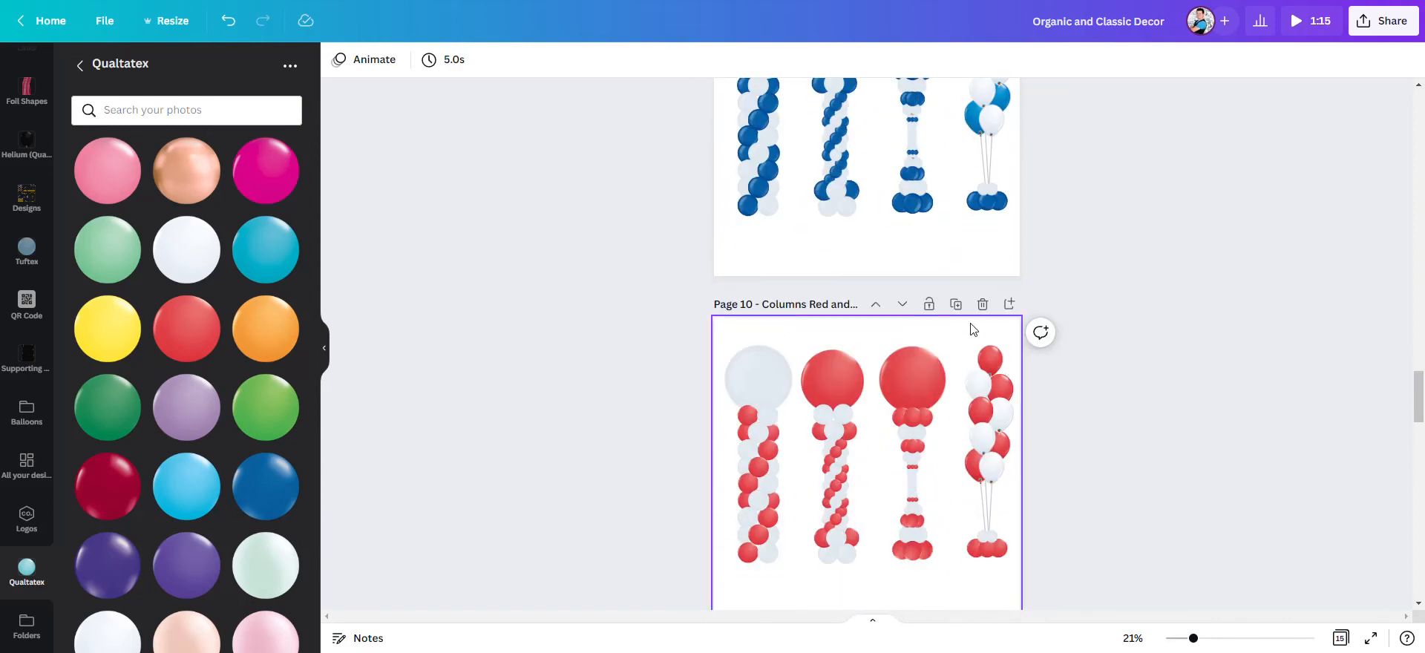
{"action": "scroll", "coordinate": [973, 329], "scroll_direction": "down", "scroll_amount": 1}
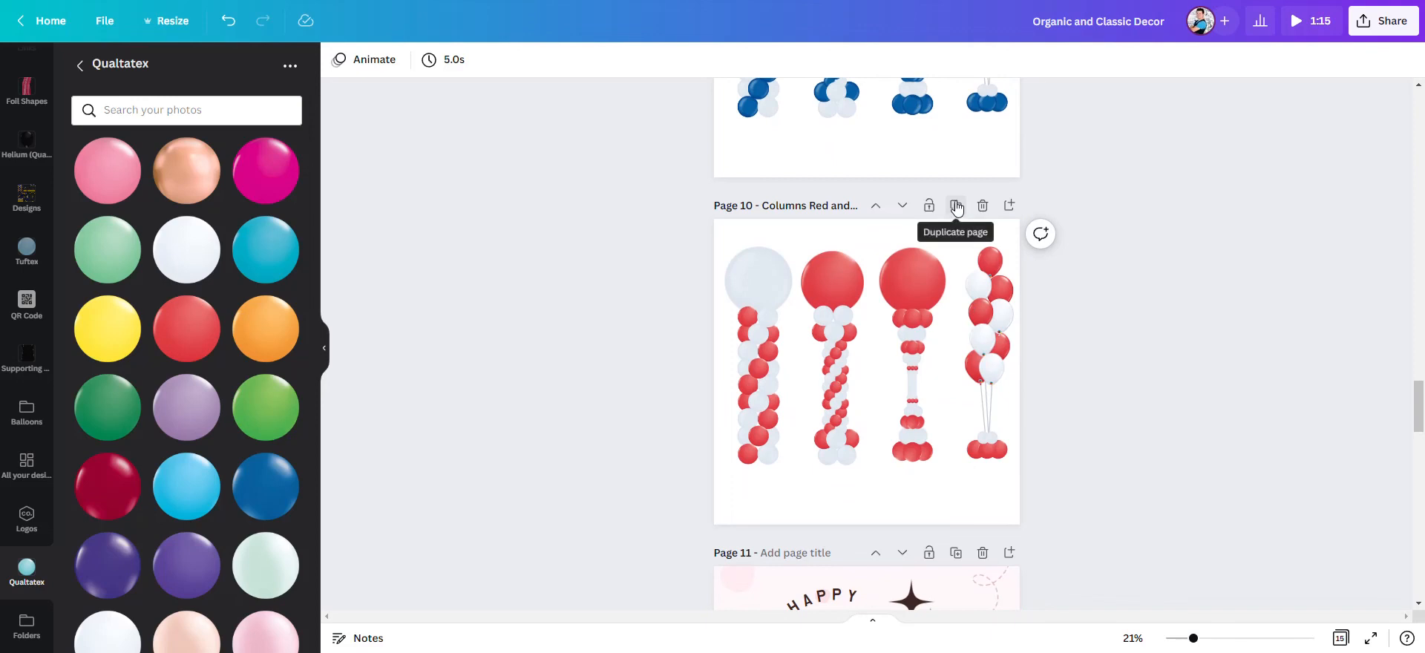
{"action": "left_click", "coordinate": [957, 206]}
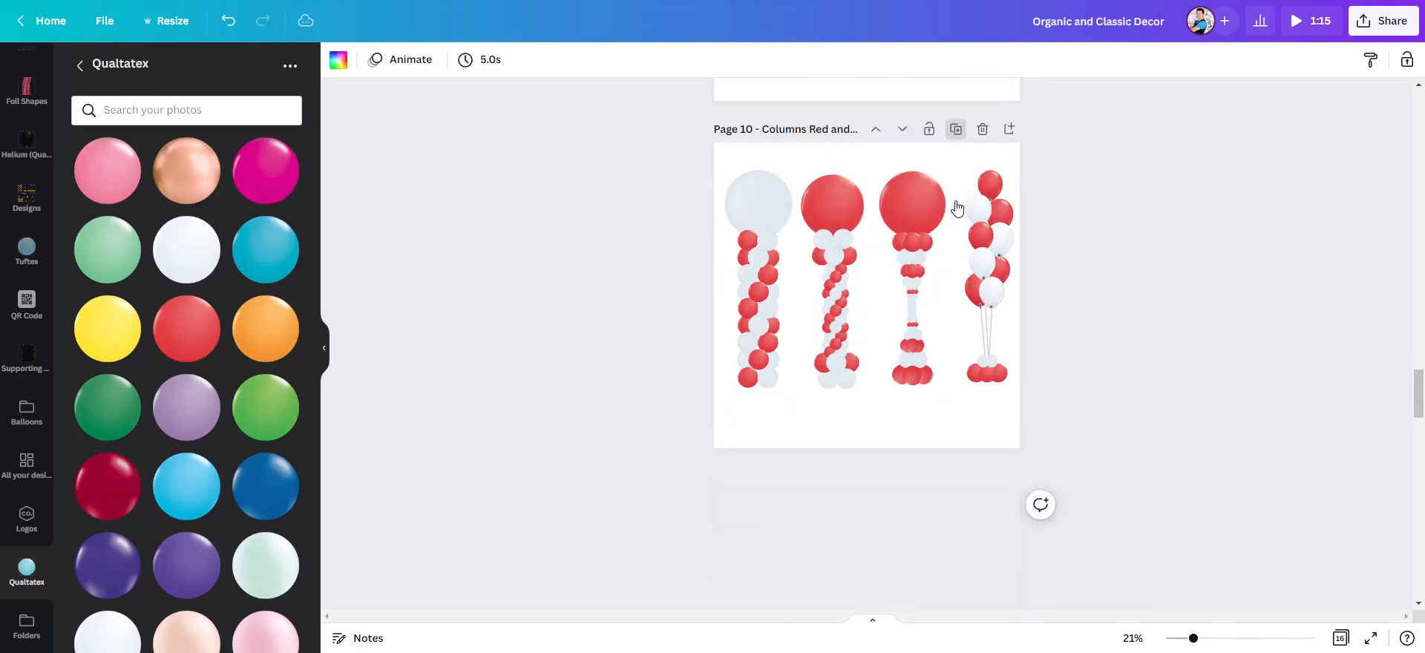
- Rename the duplicated page 11 as "Columns Red White Blue"
{"action": "left_click_drag", "start_coordinate": [807, 206], "coordinate": [925, 213]}
{"action": "type", "text": "R"}
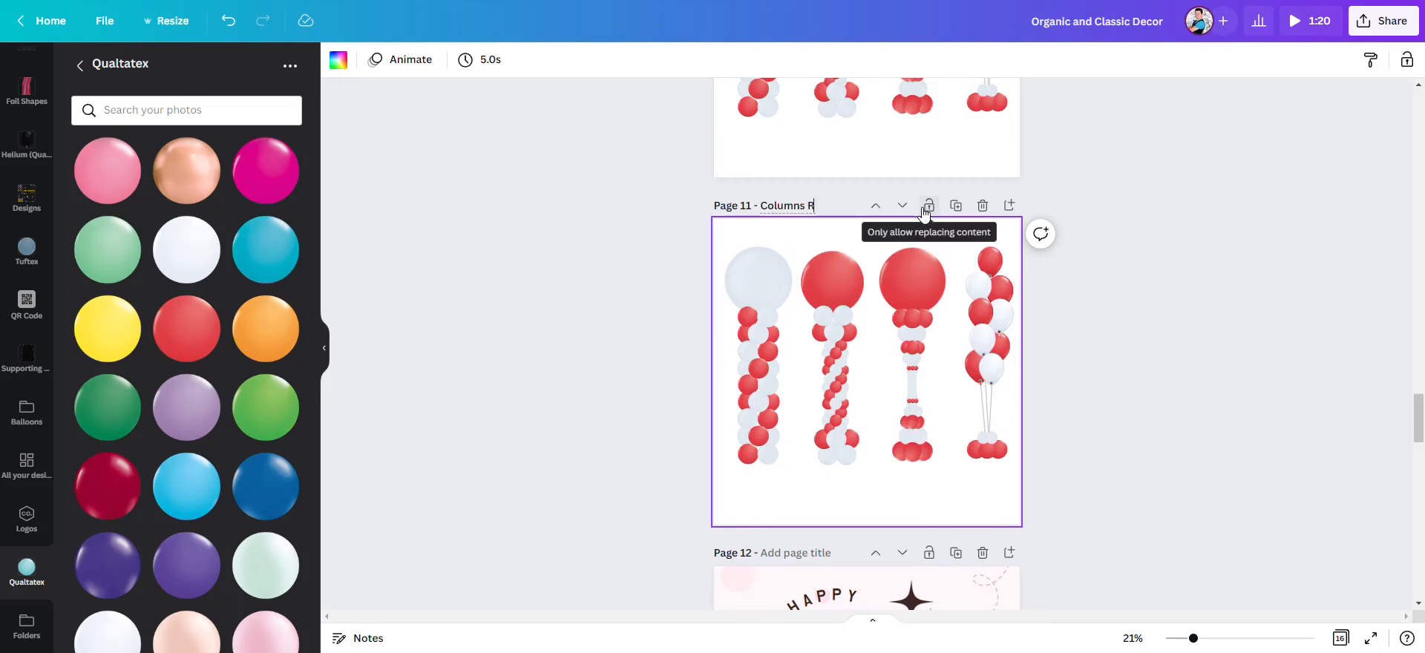
{"action": "type", "text": "ed White Ble"}
{"action": "key", "text": "BackSpace"}
{"action": "type", "text": "ue"}
{"action": "left_click", "coordinate": [1091, 420]}
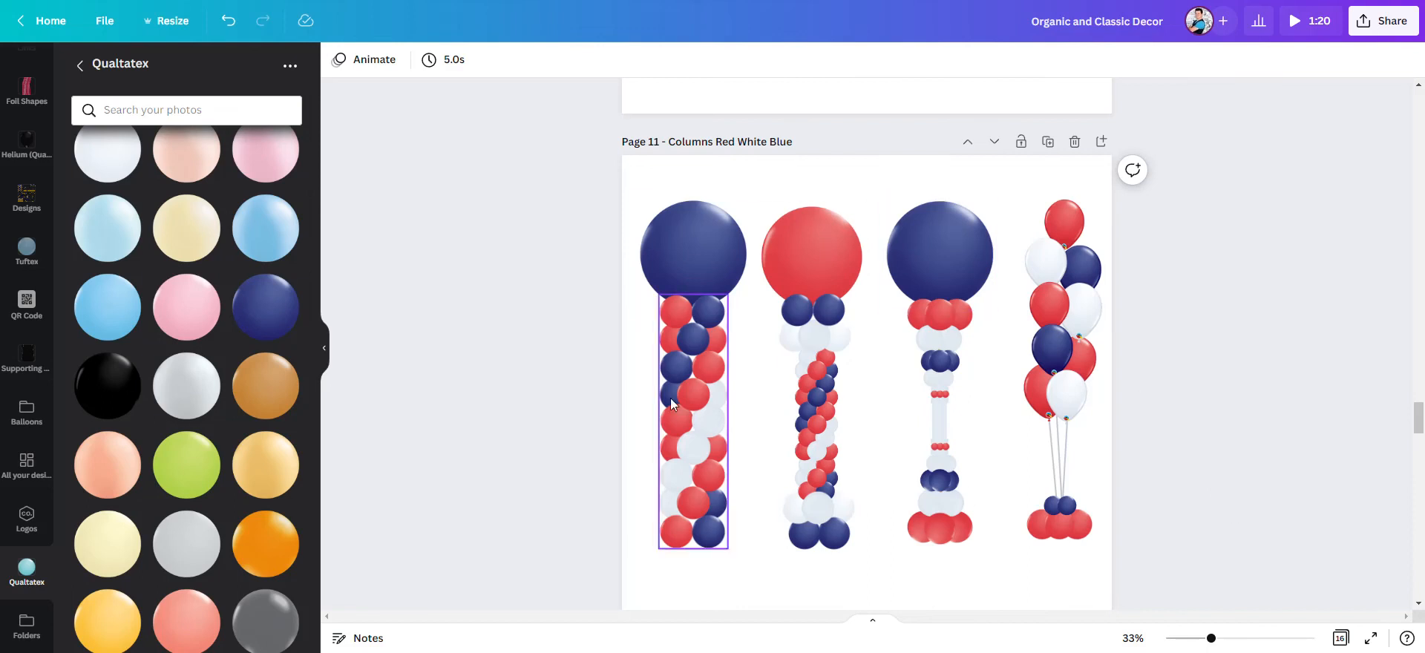
- Review the column pages in their different color schemes and go back through the document to the title page
{"action": "left_click", "coordinate": [1192, 639]}
{"action": "scroll", "coordinate": [1134, 474], "scroll_direction": "up", "scroll_amount": 6}
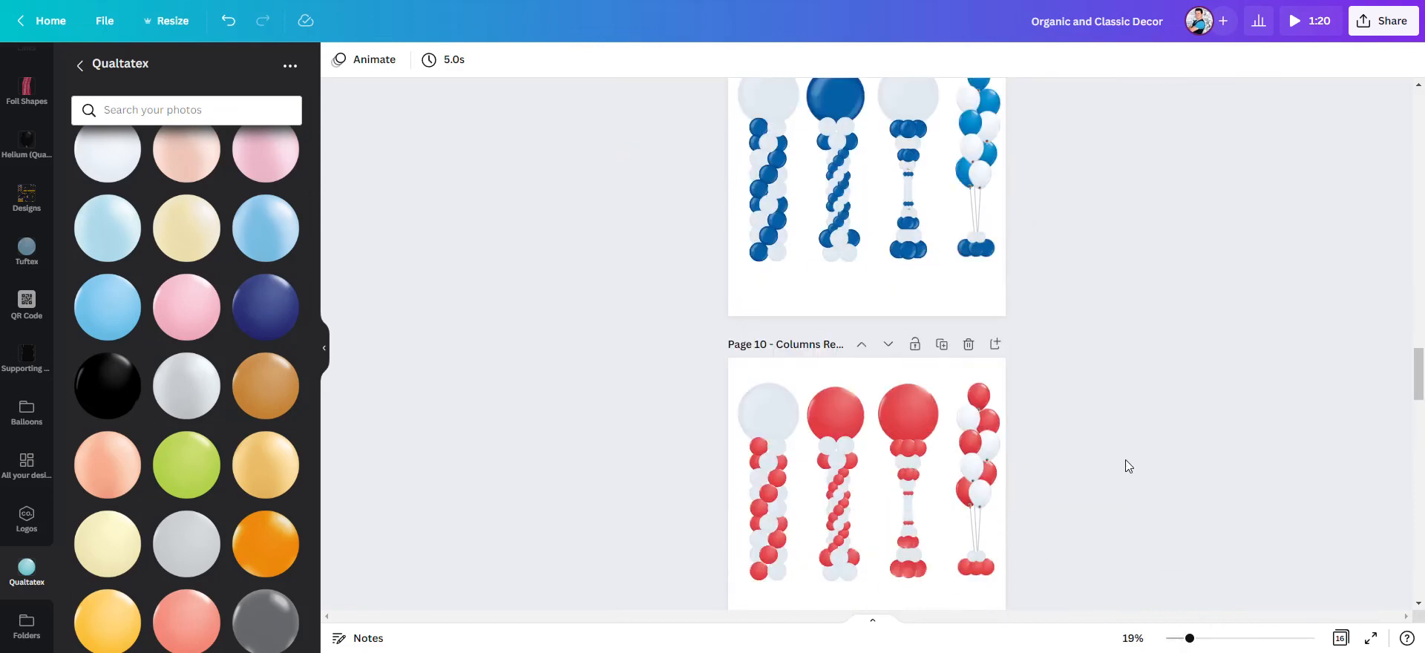
{"action": "scroll", "coordinate": [1031, 322], "scroll_direction": "down", "scroll_amount": 5}
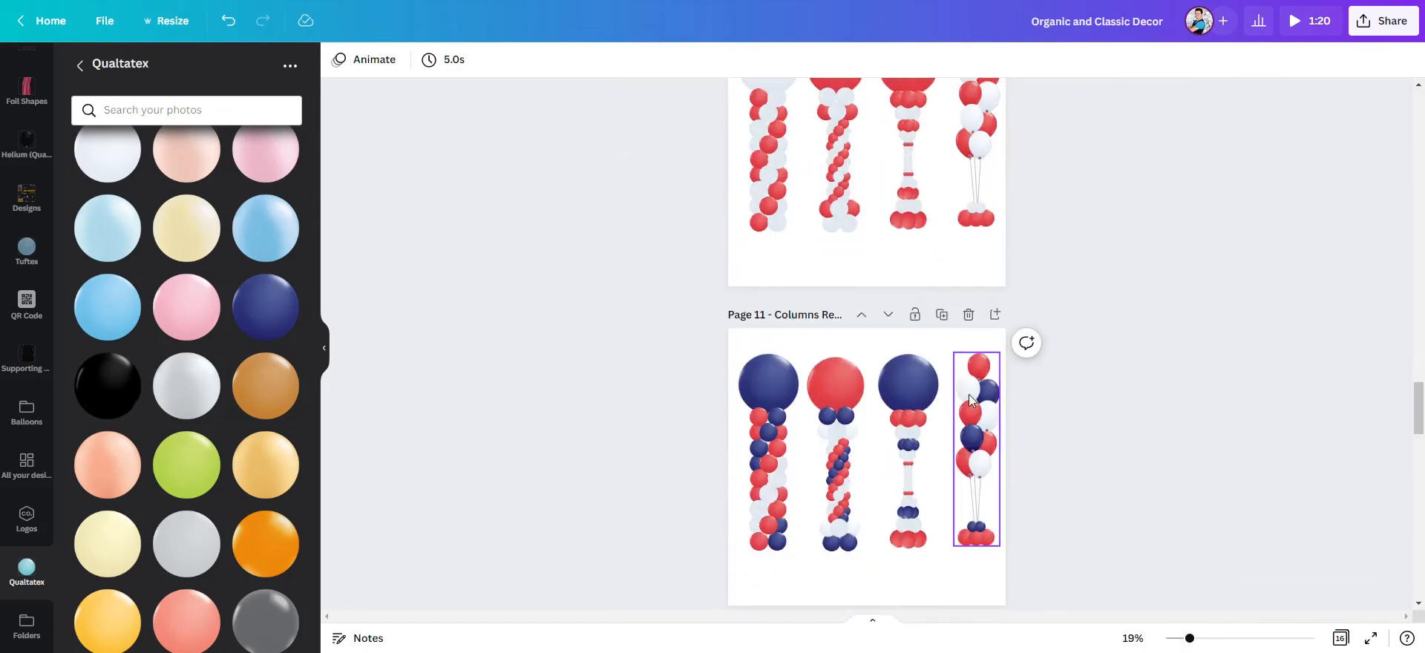
{"action": "scroll", "coordinate": [1109, 430], "scroll_direction": "up", "scroll_amount": 4}
{"action": "scroll", "coordinate": [1076, 371], "scroll_direction": "up", "scroll_amount": 2}
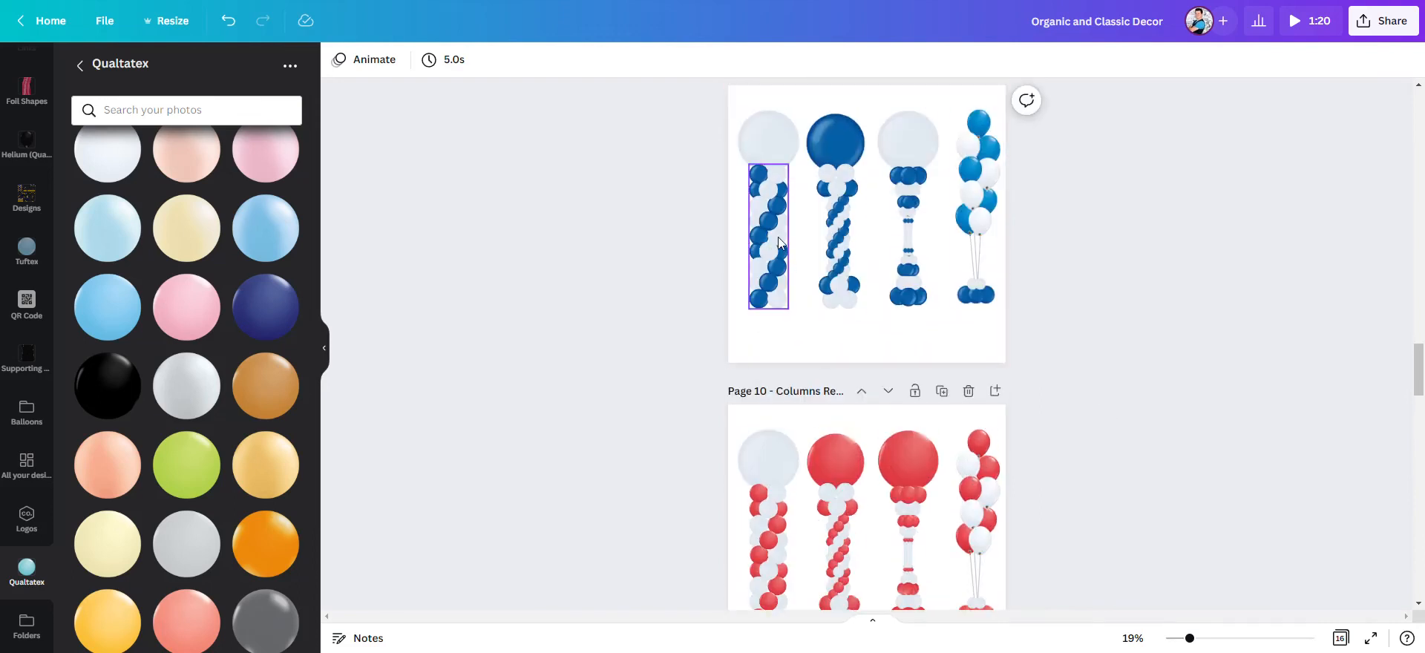
{"action": "scroll", "coordinate": [649, 249], "scroll_direction": "up", "scroll_amount": 4}
{"action": "scroll", "coordinate": [647, 259], "scroll_direction": "up", "scroll_amount": 2}
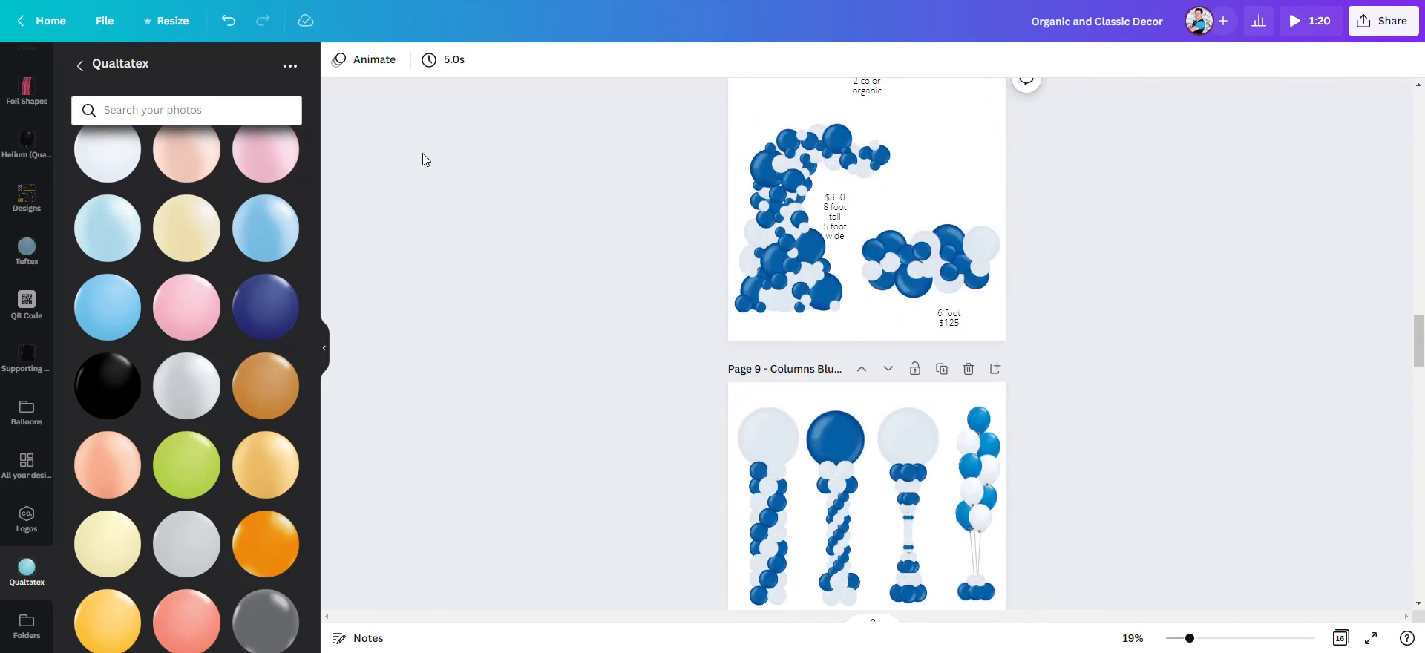
{"action": "scroll", "coordinate": [710, 271], "scroll_direction": "up", "scroll_amount": 20}
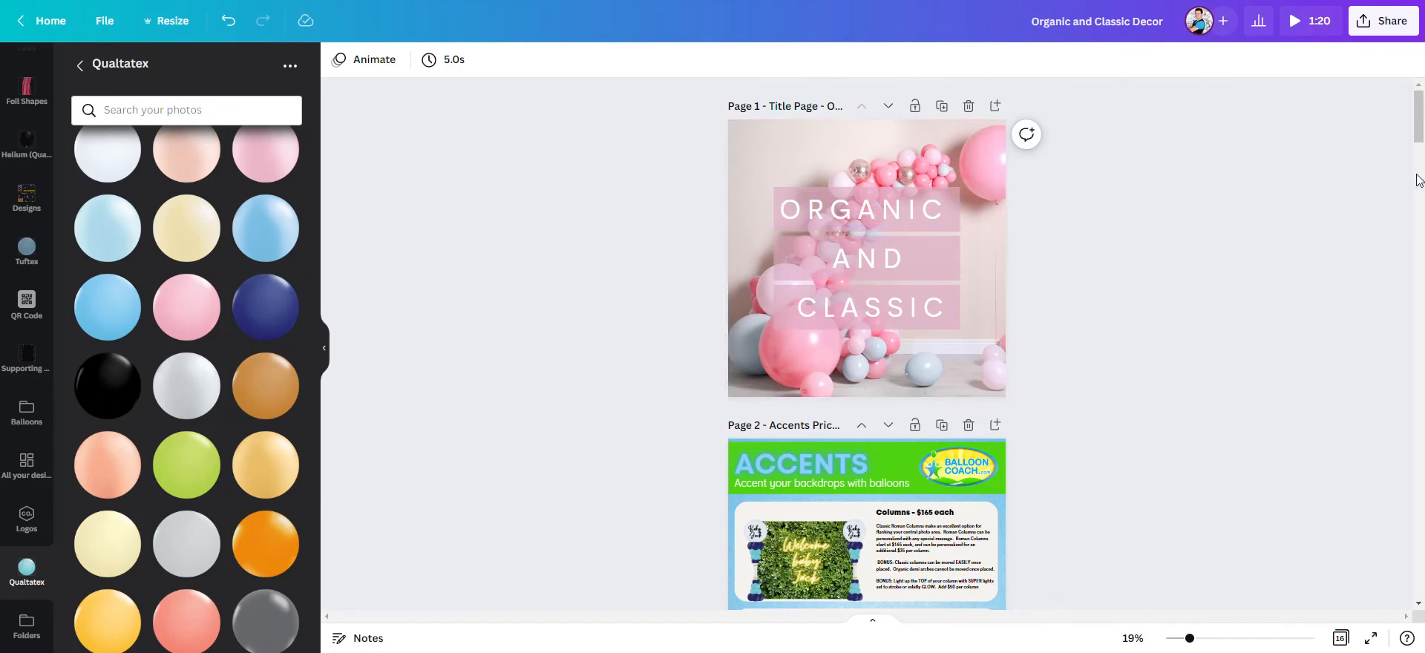
- Compare the blue and white, red and white, and red, white and blue column pages in the document
{"action": "left_click_drag", "start_coordinate": [1415, 132], "coordinate": [1414, 408]}
{"action": "scroll", "coordinate": [1124, 291], "scroll_direction": "up", "scroll_amount": 4}
{"action": "scroll", "coordinate": [1122, 291], "scroll_direction": "down", "scroll_amount": 4}
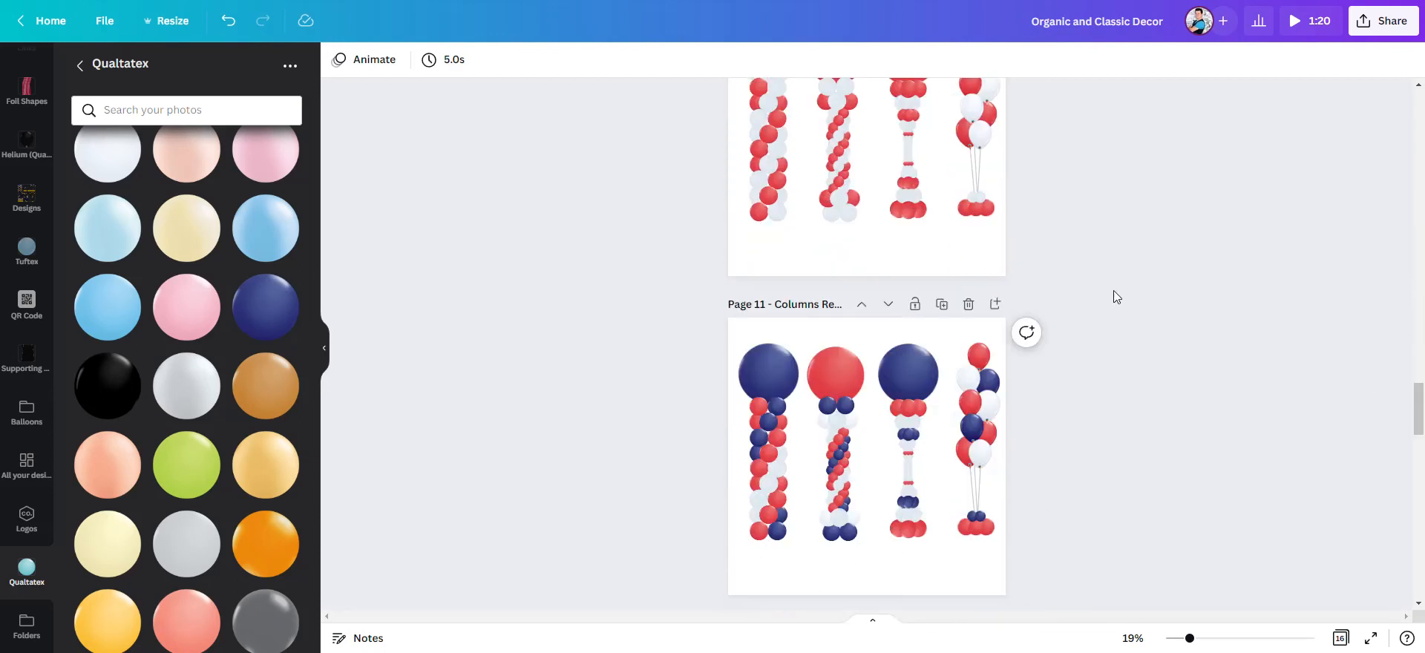
{"action": "scroll", "coordinate": [1147, 260], "scroll_direction": "up", "scroll_amount": 3}
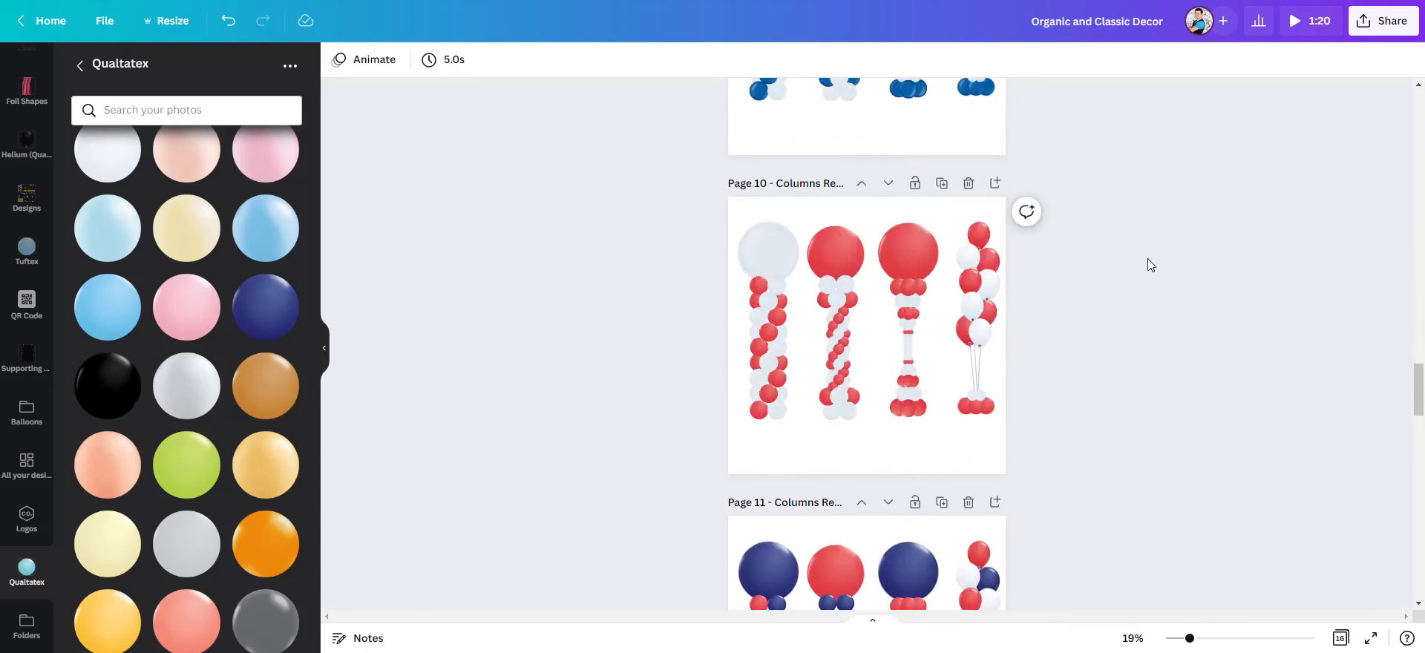
{"action": "scroll", "coordinate": [1146, 261], "scroll_direction": "down", "scroll_amount": 3}
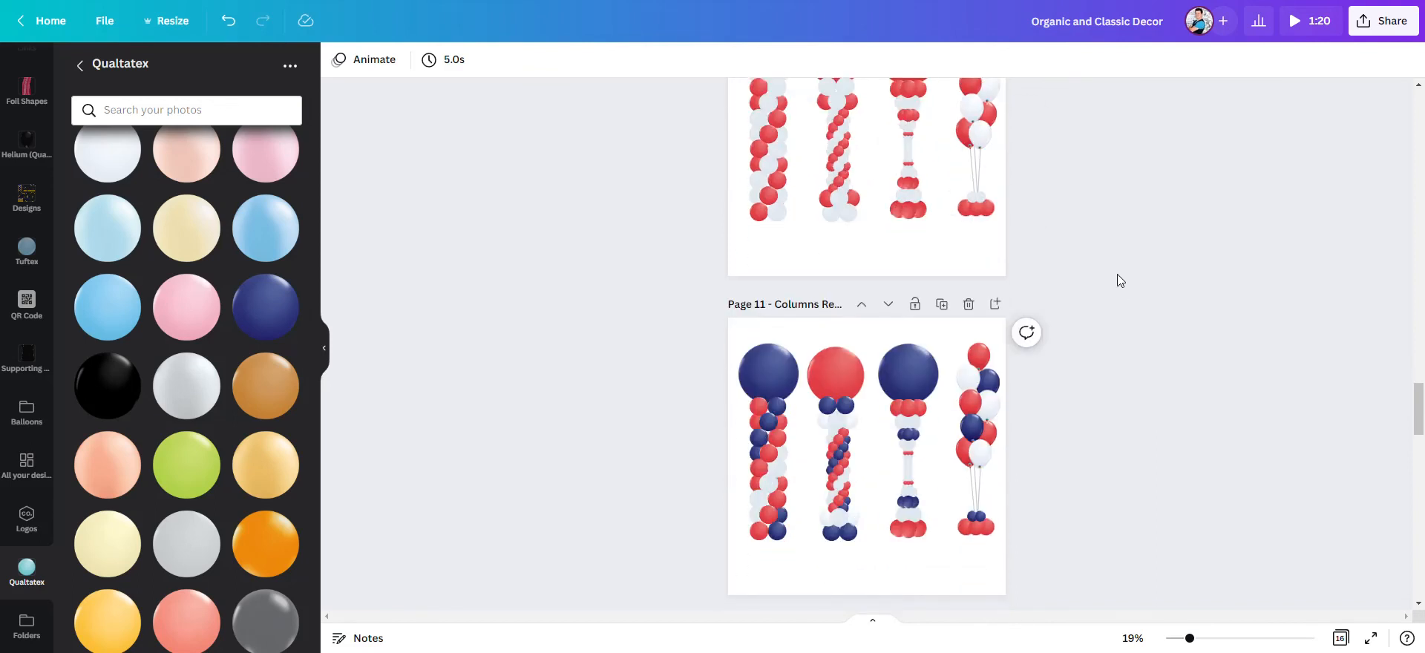
{"action": "scroll", "coordinate": [1101, 292], "scroll_direction": "down", "scroll_amount": 3}
{"action": "scroll", "coordinate": [1093, 286], "scroll_direction": "up", "scroll_amount": 3}
{"action": "scroll", "coordinate": [1092, 286], "scroll_direction": "up", "scroll_amount": 4}
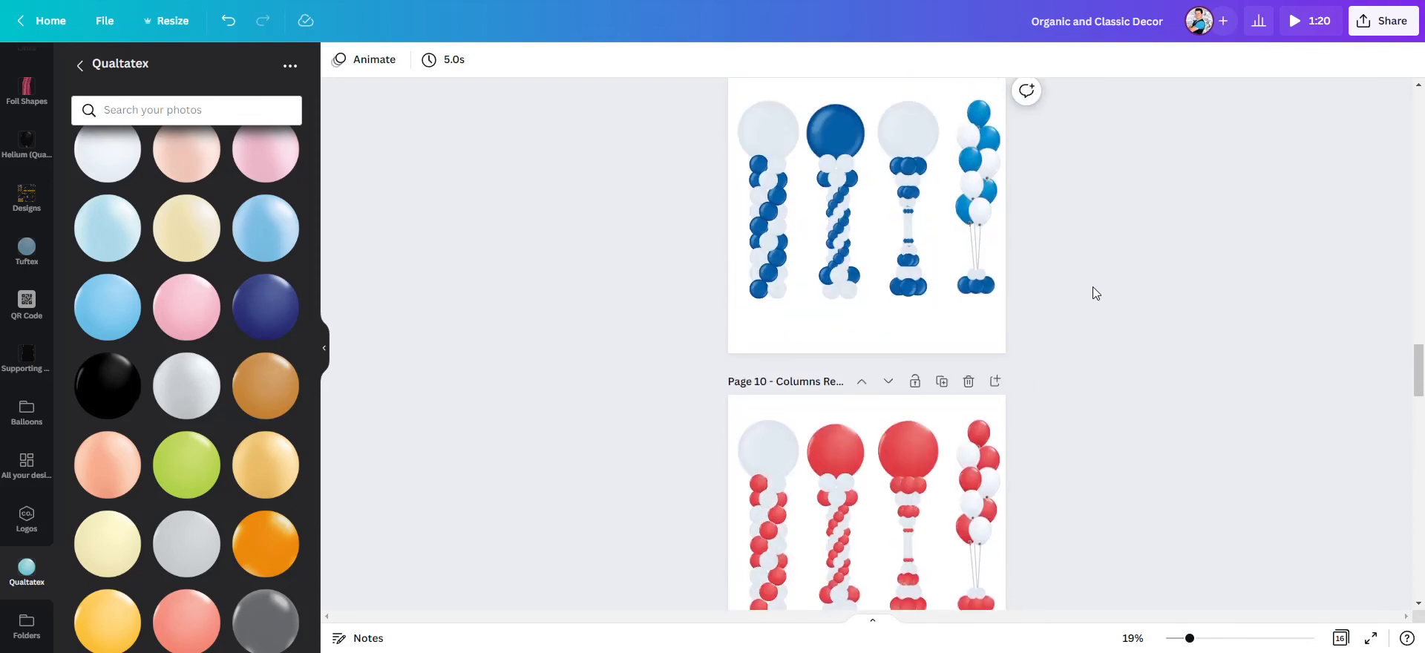
{"action": "scroll", "coordinate": [1095, 290], "scroll_direction": "up", "scroll_amount": 3}
{"action": "scroll", "coordinate": [1082, 301], "scroll_direction": "down", "scroll_amount": 2}
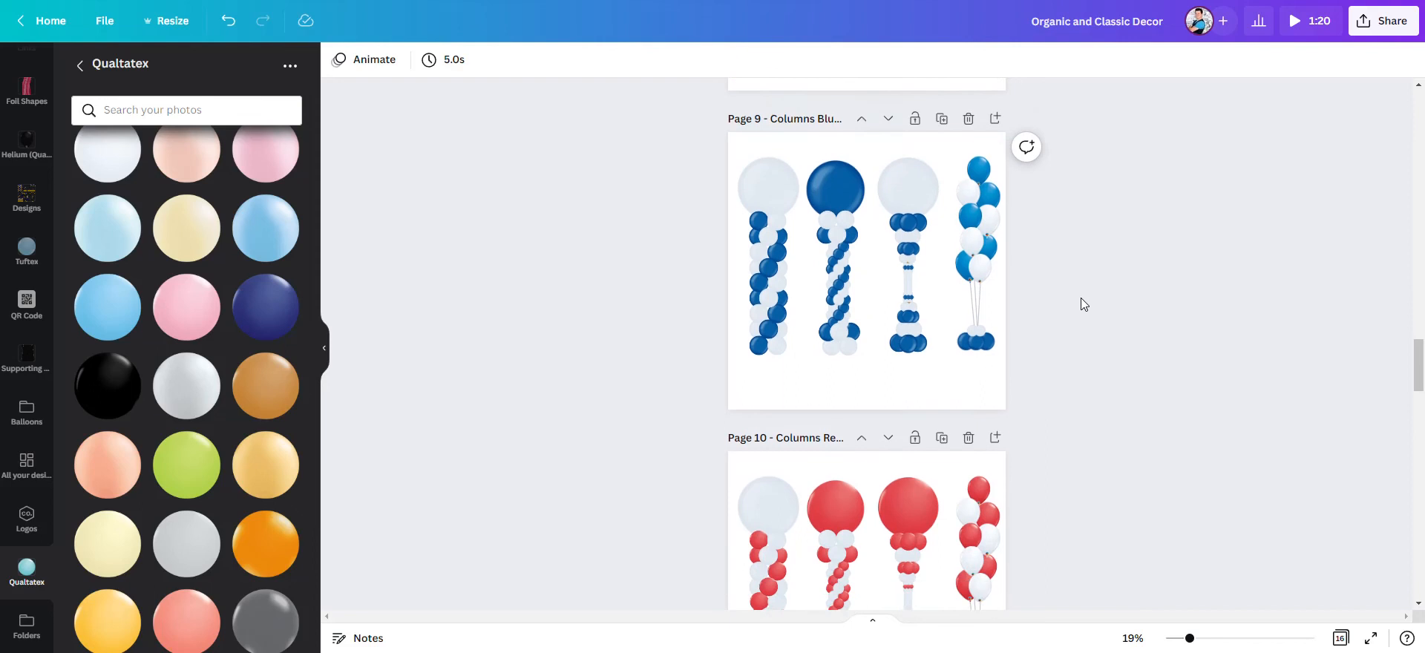
{"action": "scroll", "coordinate": [1080, 297], "scroll_direction": "down", "scroll_amount": 1}
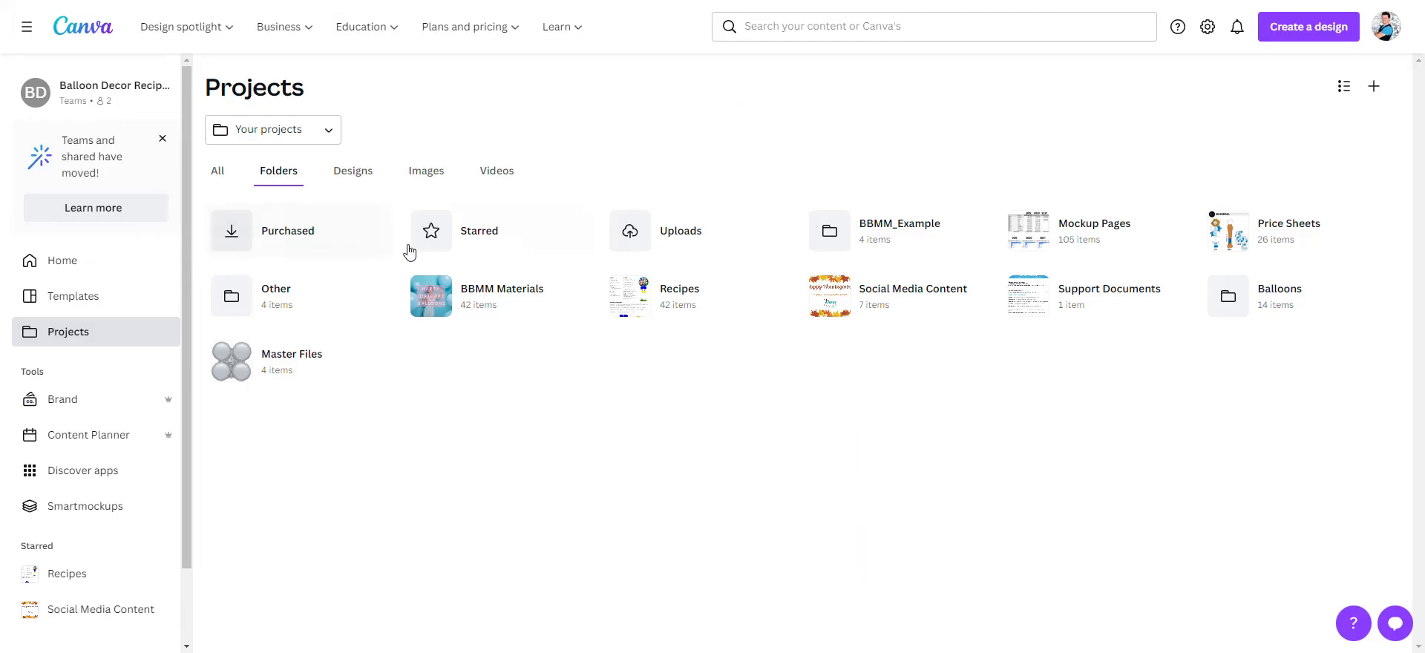
- Make a copy of the Organic and Classic Decor design in the Templates folder inside BBMM_Example
{"action": "left_click", "coordinate": [905, 236]}
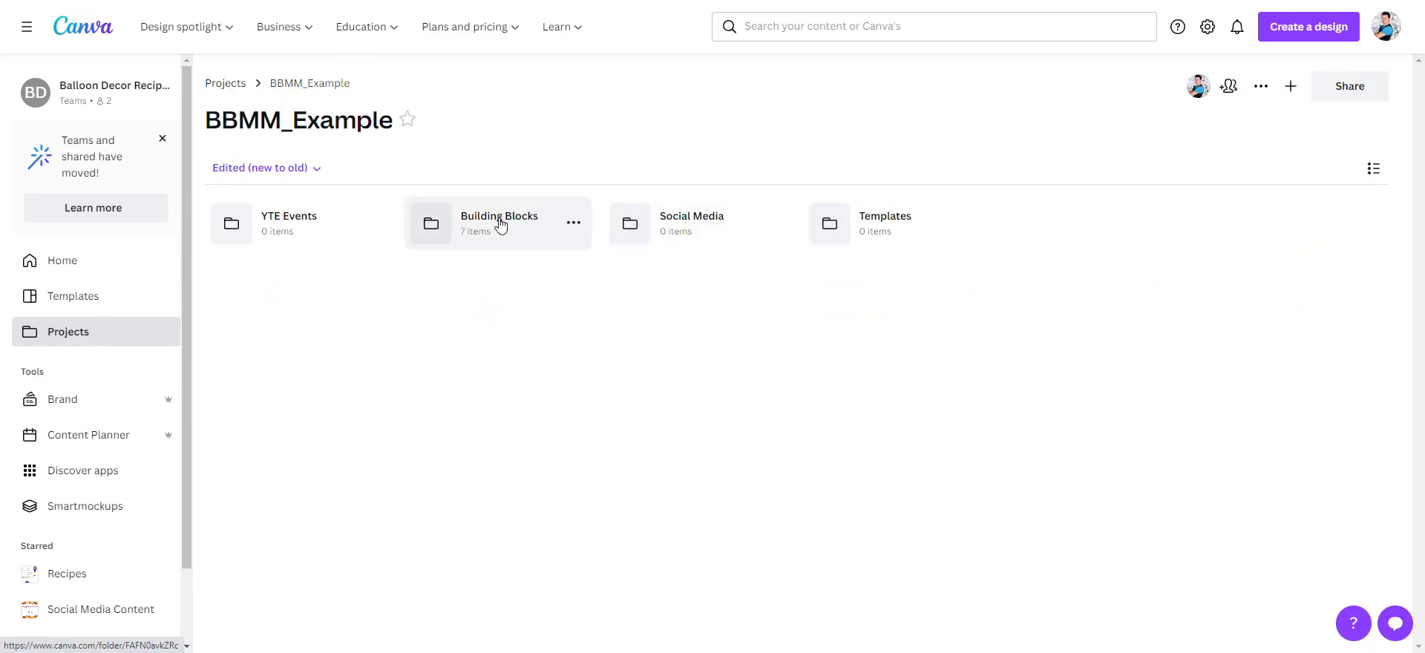
{"action": "left_click", "coordinate": [854, 226]}
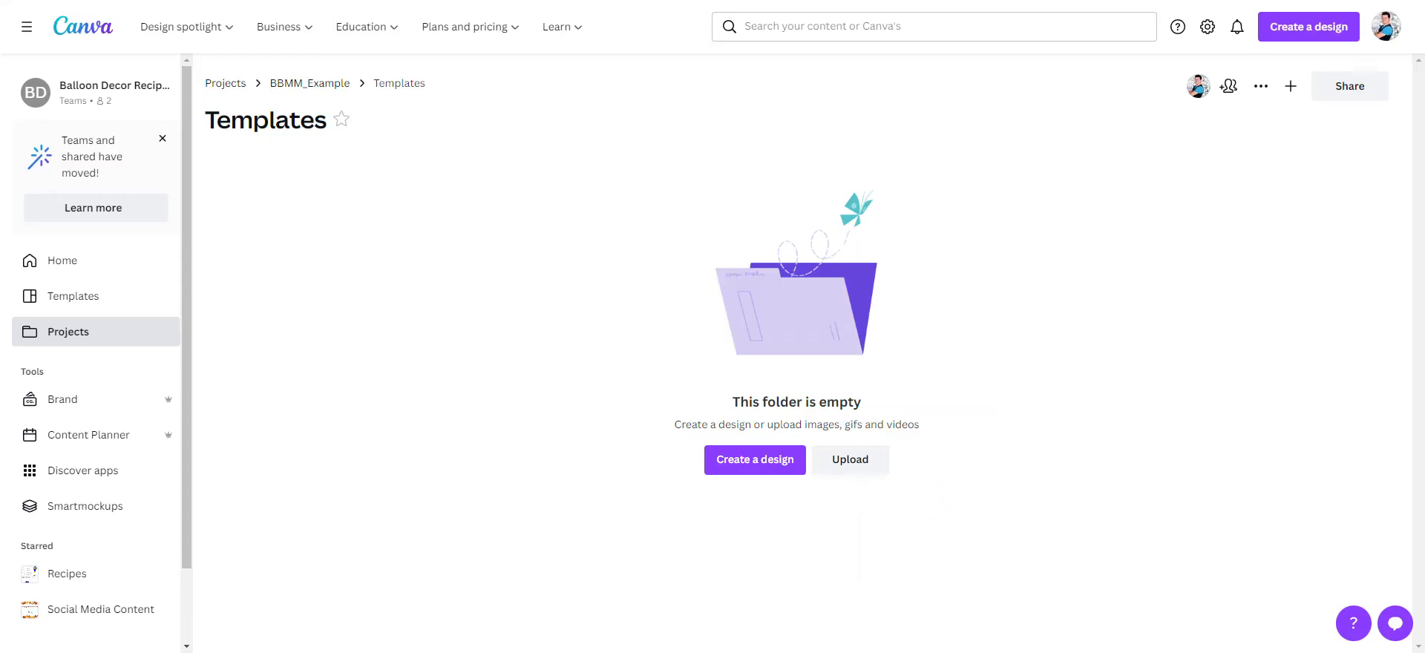
{"action": "key", "text": "F5"}
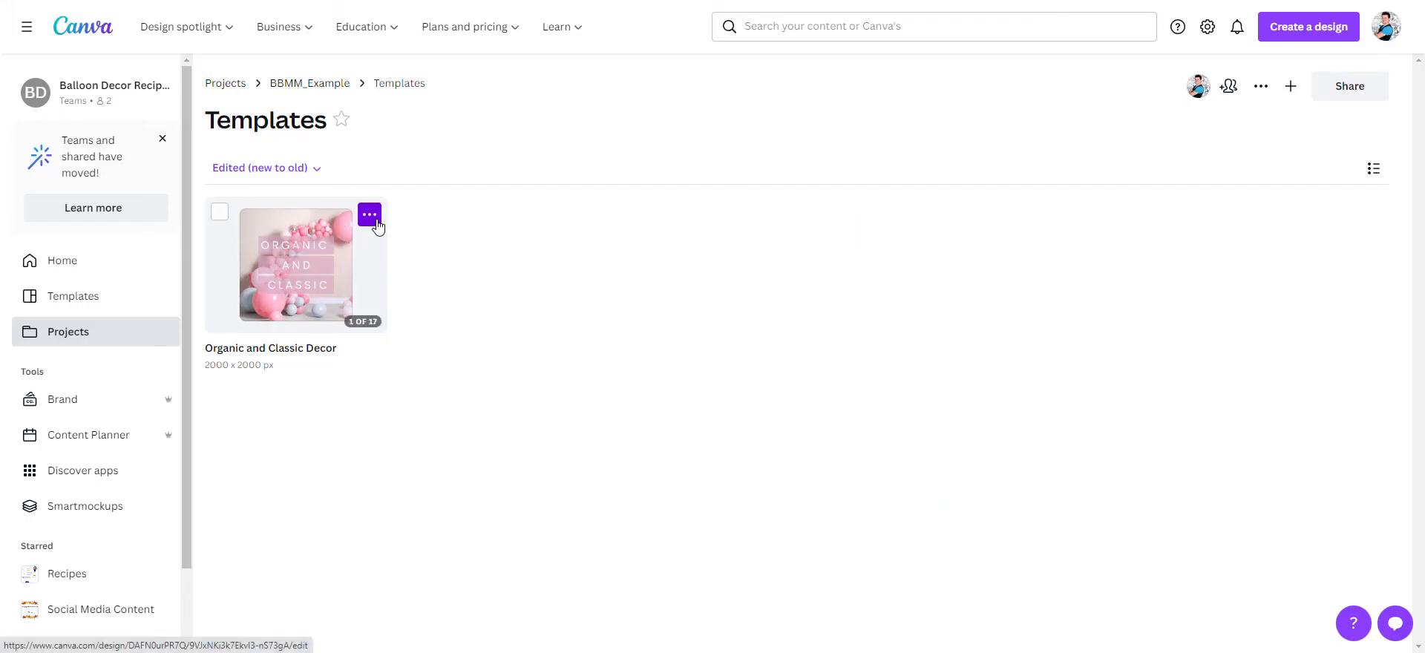
{"action": "left_click", "coordinate": [377, 222]}
{"action": "left_click", "coordinate": [469, 341]}
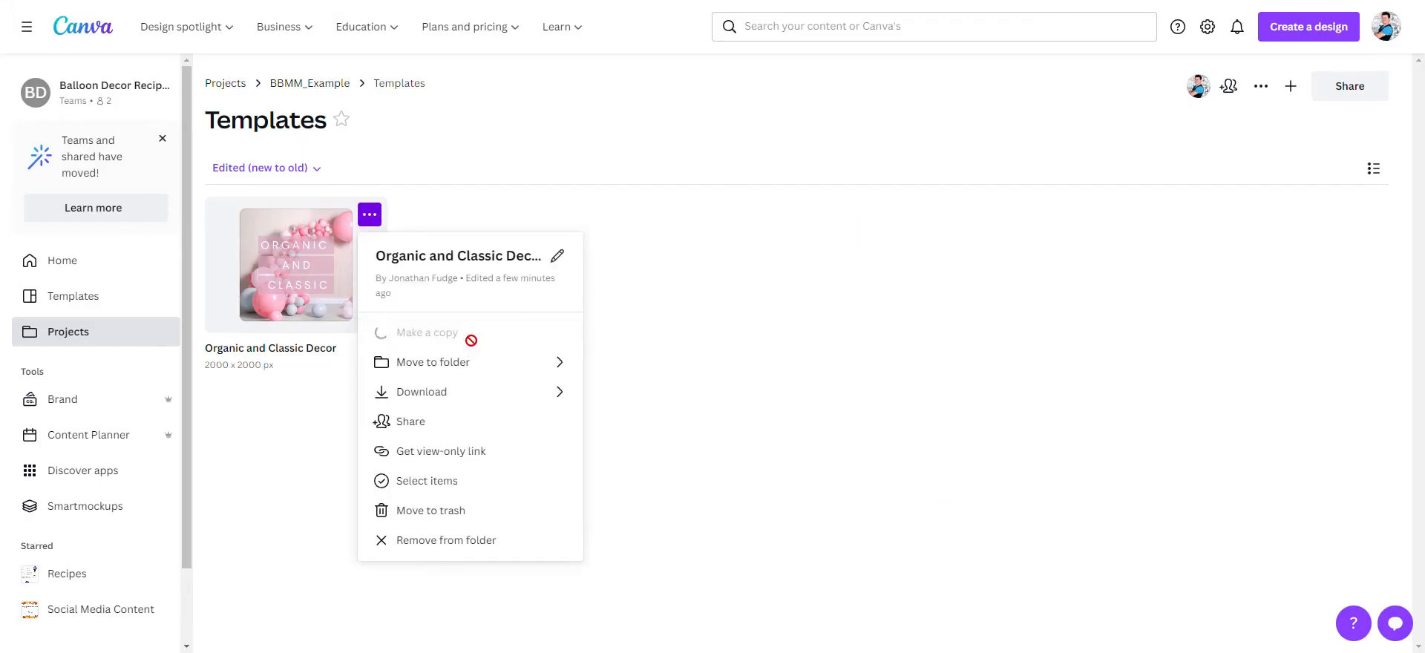
- Rename the copied design as "Columns Color Options" and open it for editing
{"action": "left_click", "coordinate": [351, 348]}
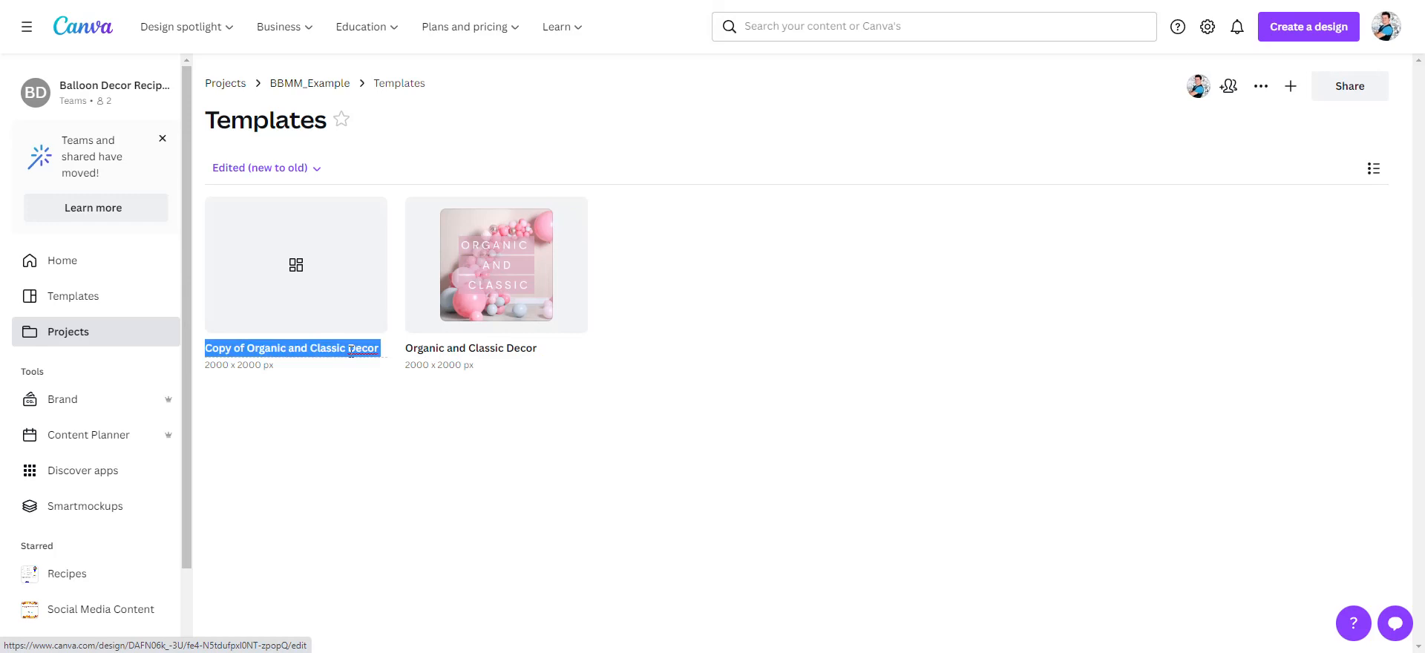
{"action": "type", "text": "Options"}
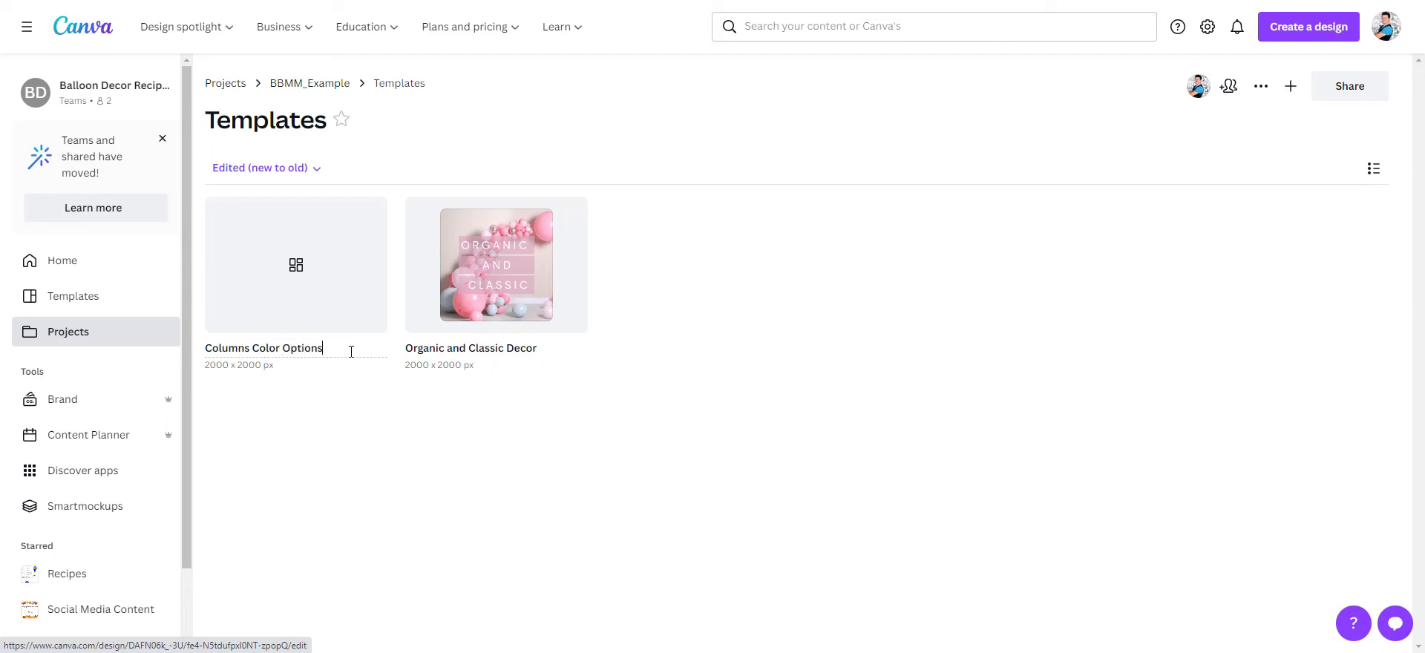
{"action": "left_click", "coordinate": [359, 442]}
{"action": "left_click", "coordinate": [373, 236]}
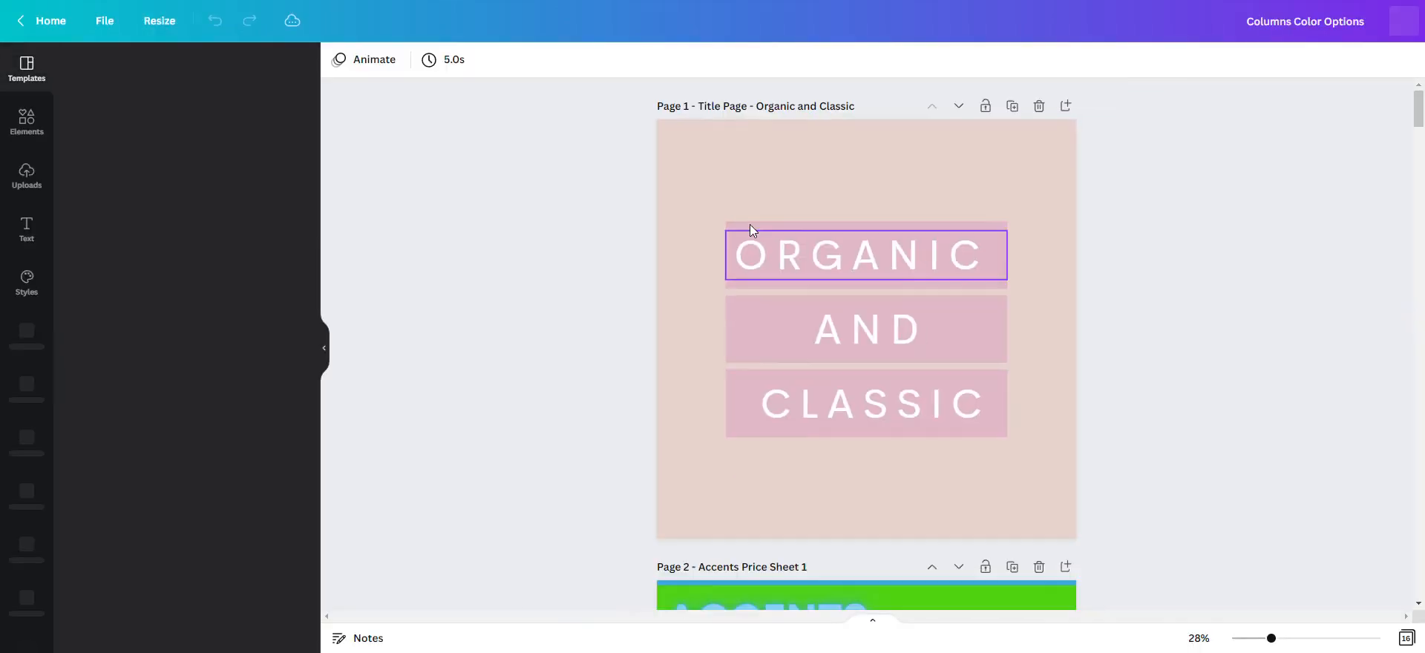
- Delete all existing pages from Columns Color Options and open the remaining blank page
{"action": "left_click", "coordinate": [1038, 106]}
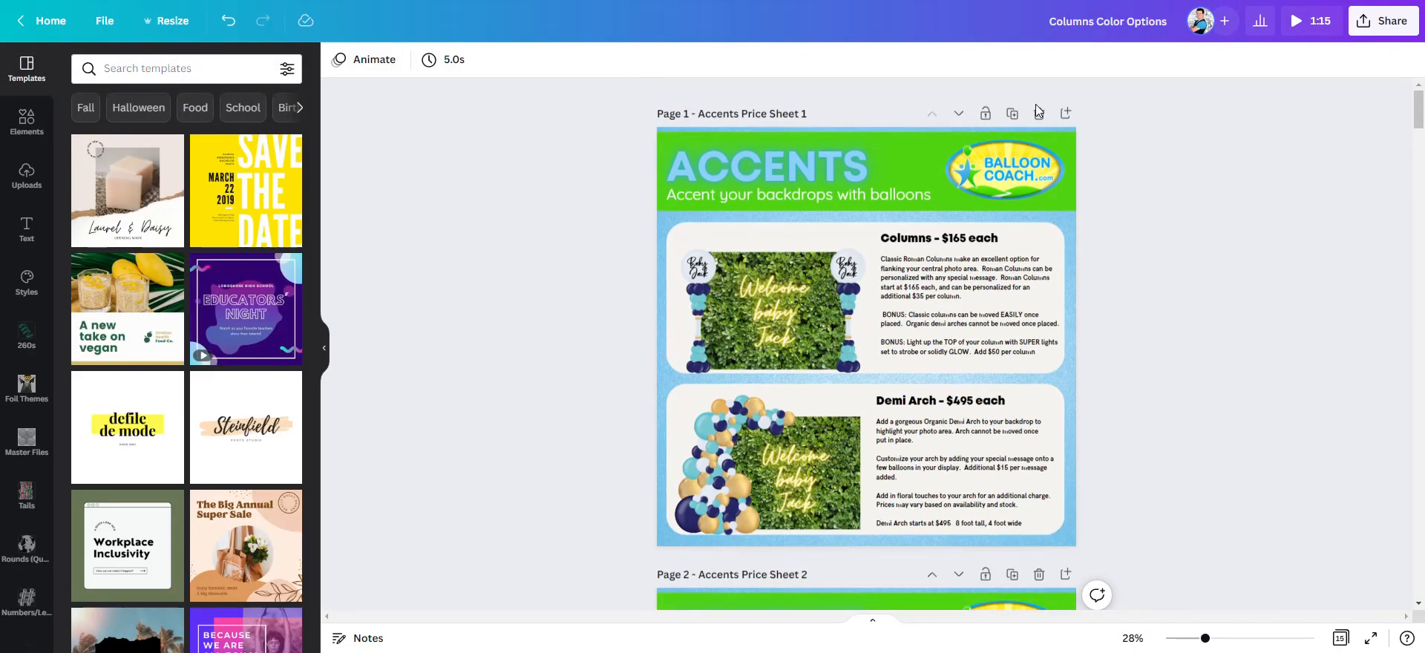
{"action": "left_click", "coordinate": [1037, 105]}
{"action": "left_click", "coordinate": [1035, 104]}
{"action": "left_click", "coordinate": [1035, 104]}
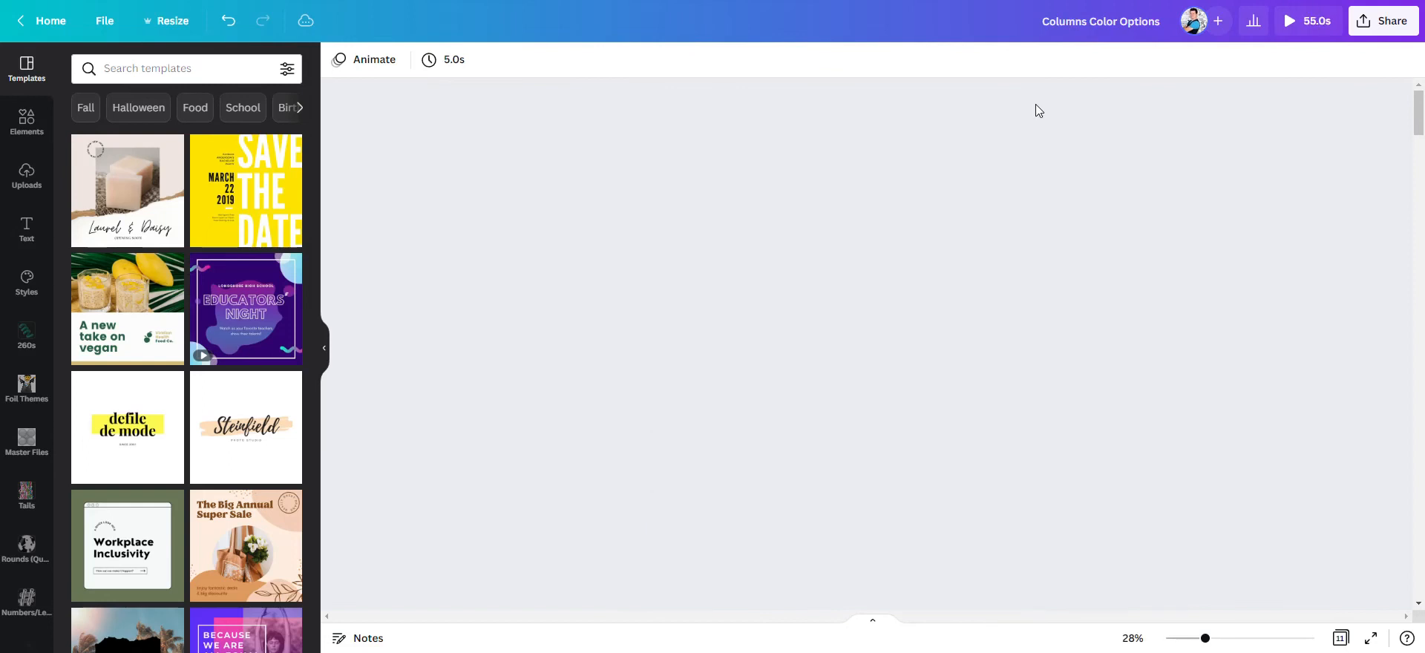
{"action": "left_click", "coordinate": [1340, 638]}
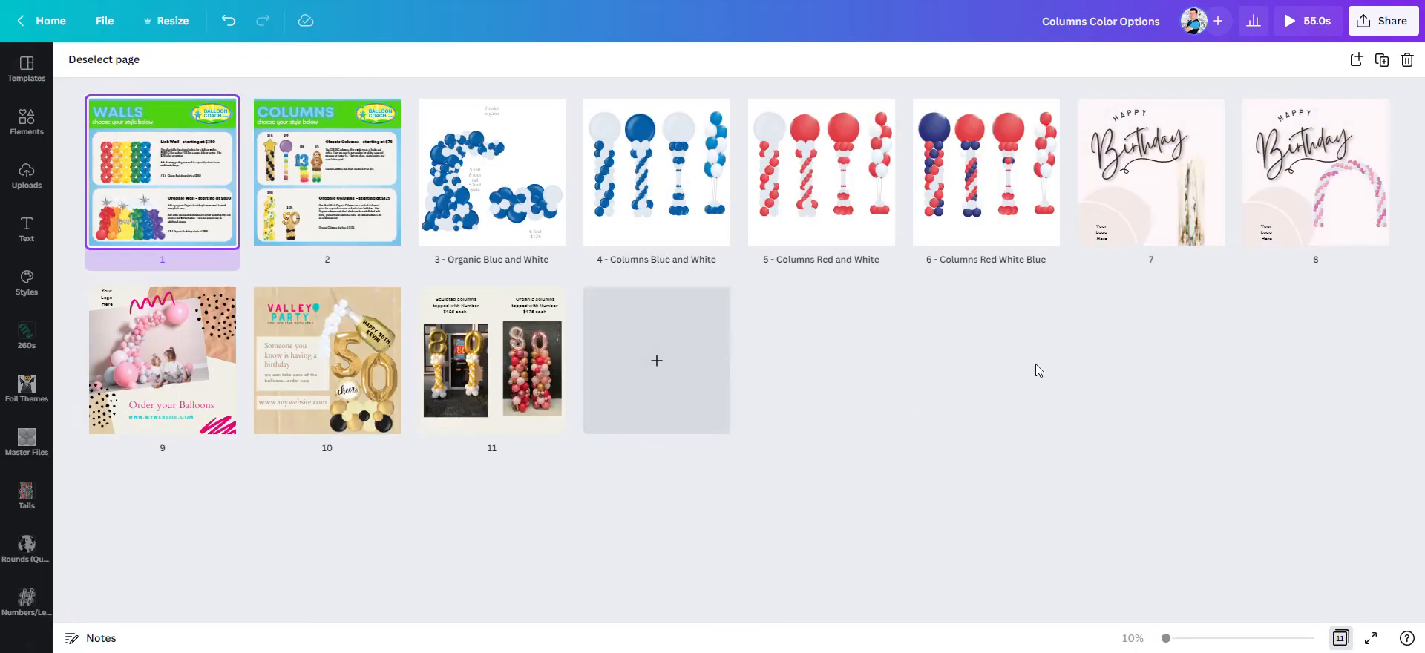
{"action": "left_click_drag", "start_coordinate": [1318, 345], "coordinate": [88, 222]}
{"action": "key", "text": "Delete"}
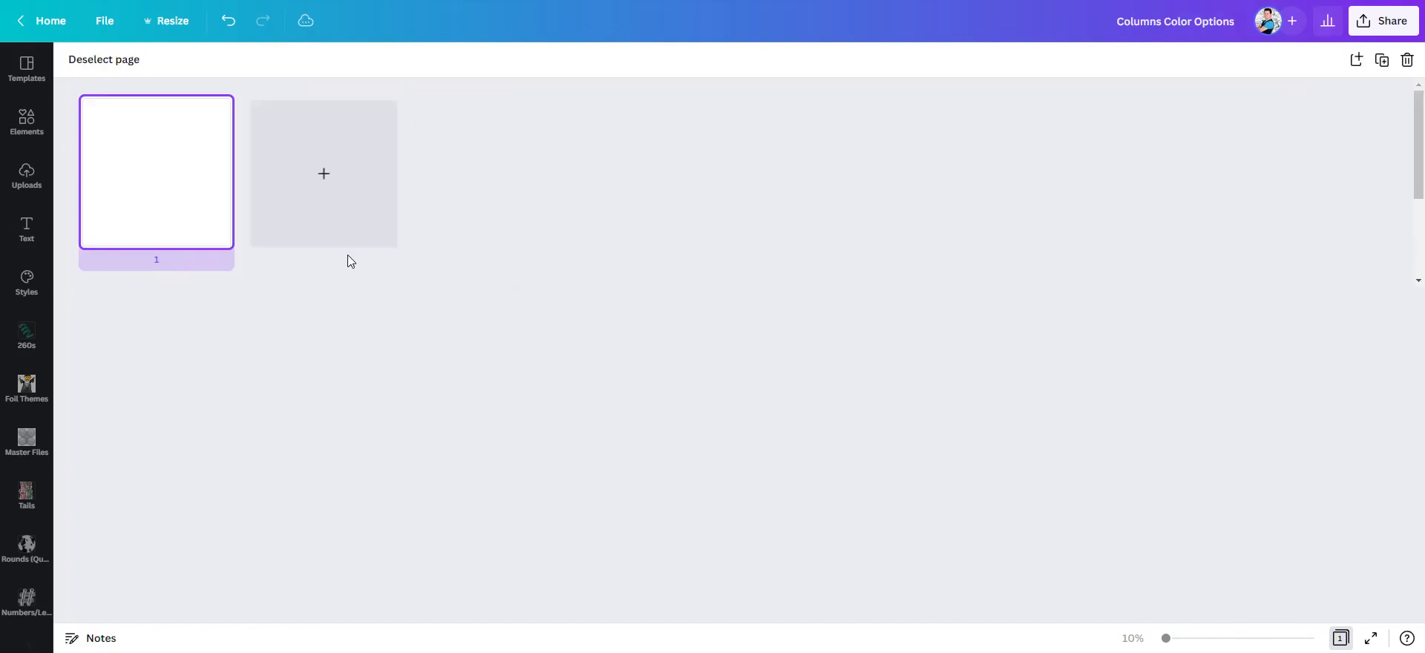
{"action": "double_click", "coordinate": [166, 161]}
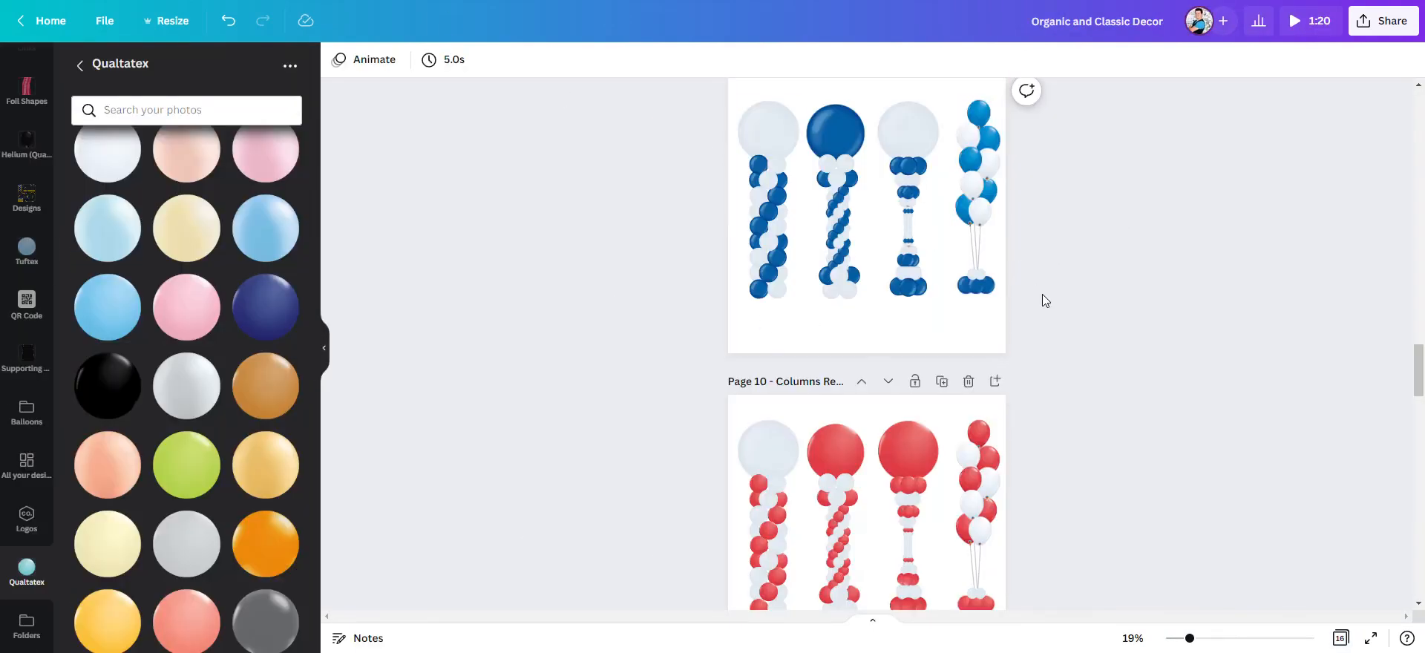
- Copy all the blue and white columns from page 9 of Organic and Classic Decor onto the blank page of Columns Color Options
{"action": "scroll", "coordinate": [1042, 293], "scroll_direction": "up", "scroll_amount": 5}
{"action": "scroll", "coordinate": [1042, 293], "scroll_direction": "down", "scroll_amount": 5}
{"action": "scroll", "coordinate": [1057, 326], "scroll_direction": "up", "scroll_amount": 3}
{"action": "scroll", "coordinate": [1066, 345], "scroll_direction": "down", "scroll_amount": 2}
{"action": "left_click_drag", "start_coordinate": [980, 396], "coordinate": [621, 199]}
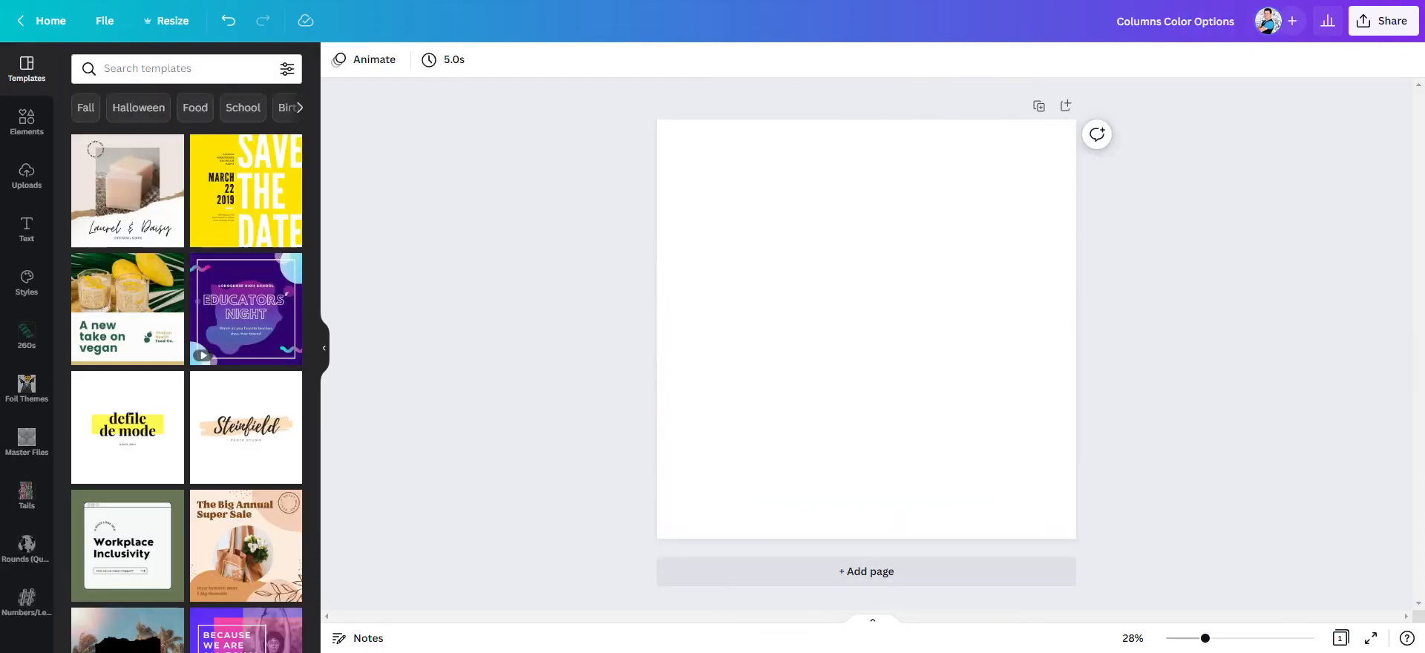
{"action": "key", "text": "ctrl+v"}
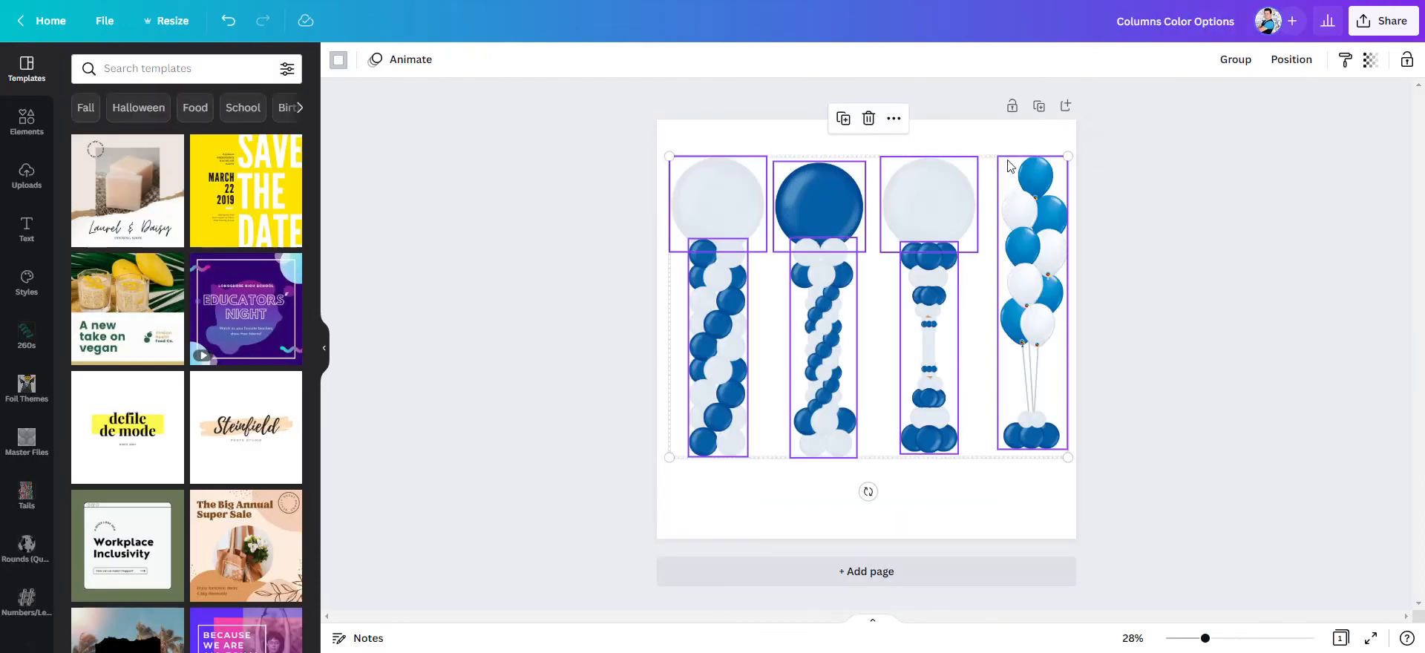
- Add a second page to Columns Color Options and copy the red and white columns from page 10 of Organic and Classic Decor onto it
{"action": "left_click", "coordinate": [1067, 107]}
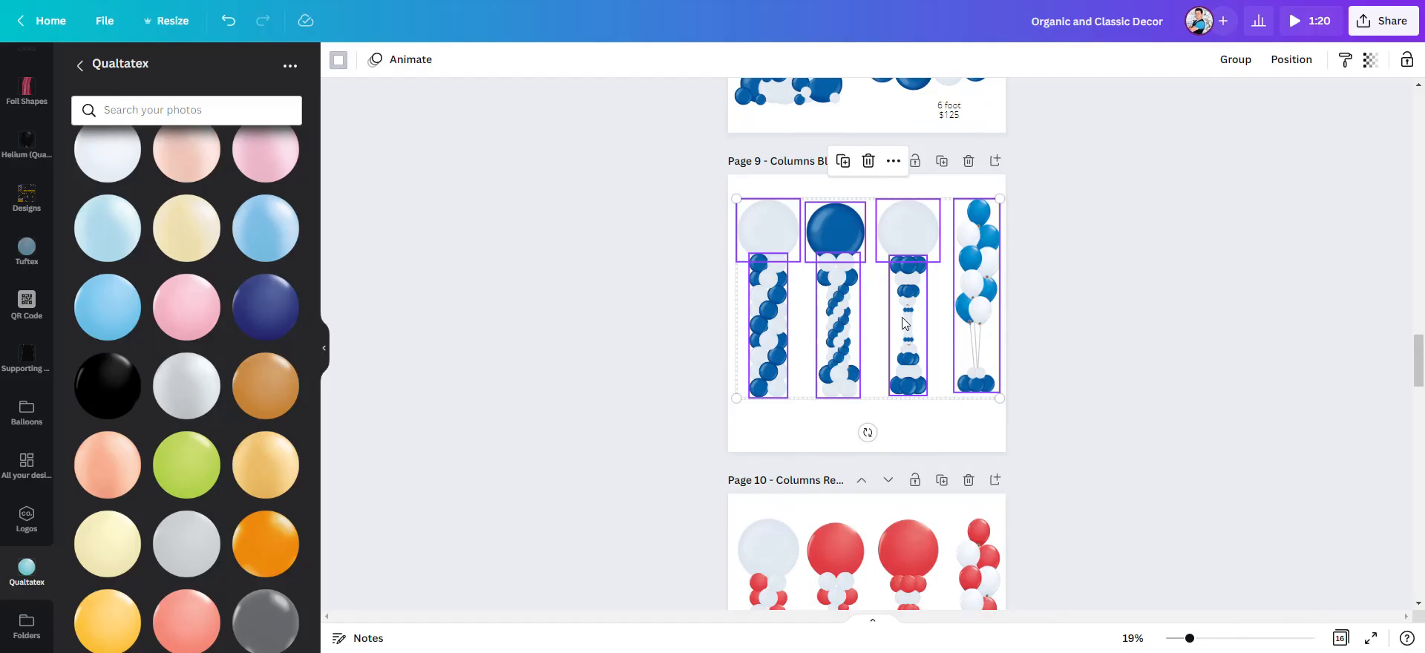
{"action": "left_click", "coordinate": [1088, 324]}
{"action": "scroll", "coordinate": [1087, 323], "scroll_direction": "down", "scroll_amount": 5}
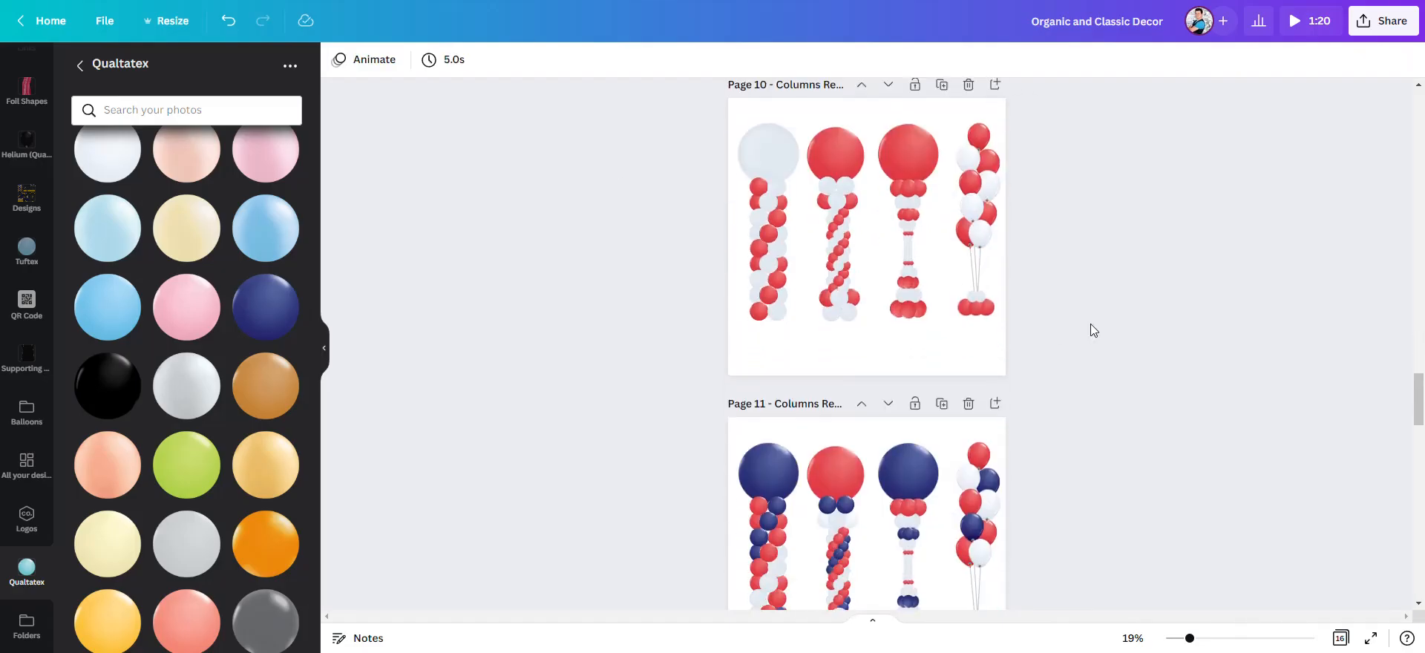
{"action": "scroll", "coordinate": [1088, 326], "scroll_direction": "up", "scroll_amount": 1}
{"action": "left_click_drag", "start_coordinate": [1063, 441], "coordinate": [666, 212]}
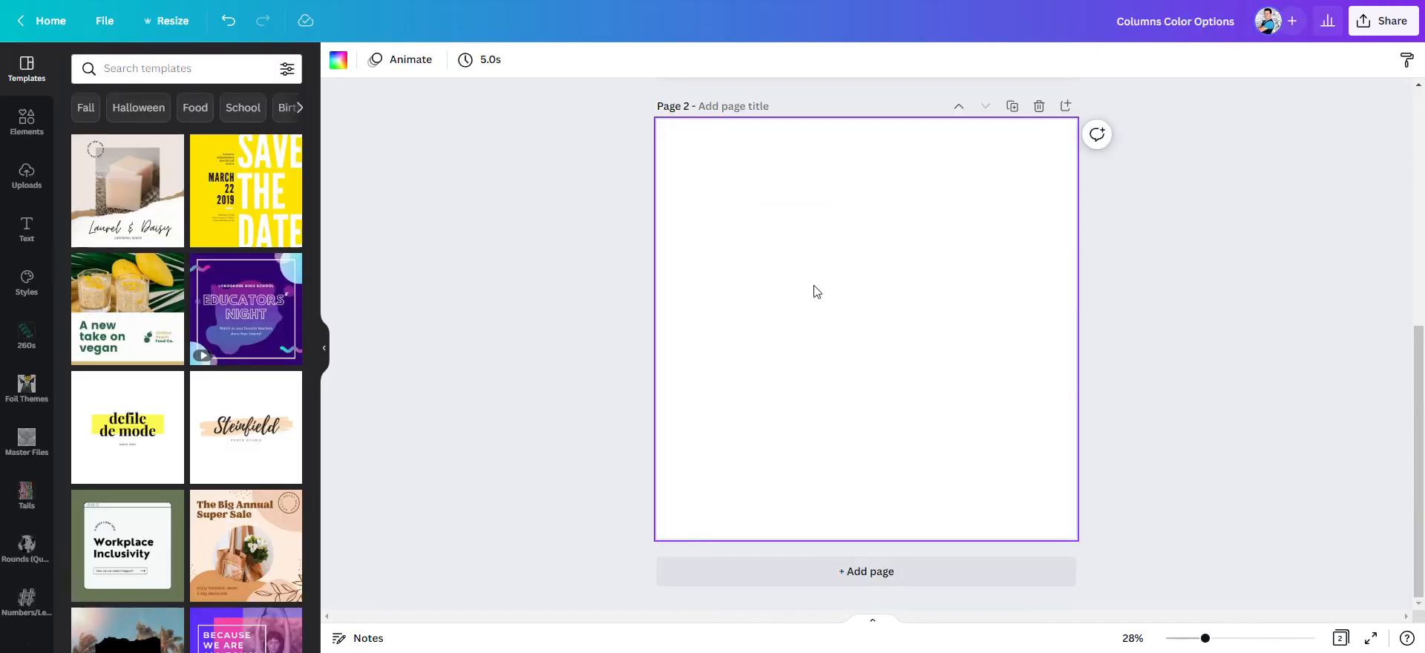
{"action": "key", "text": "ctrl+v"}
- Add a third page and copy the red, white and blue columns from page 11 of Organic and Classic Decor onto it
{"action": "left_click", "coordinate": [1065, 106]}
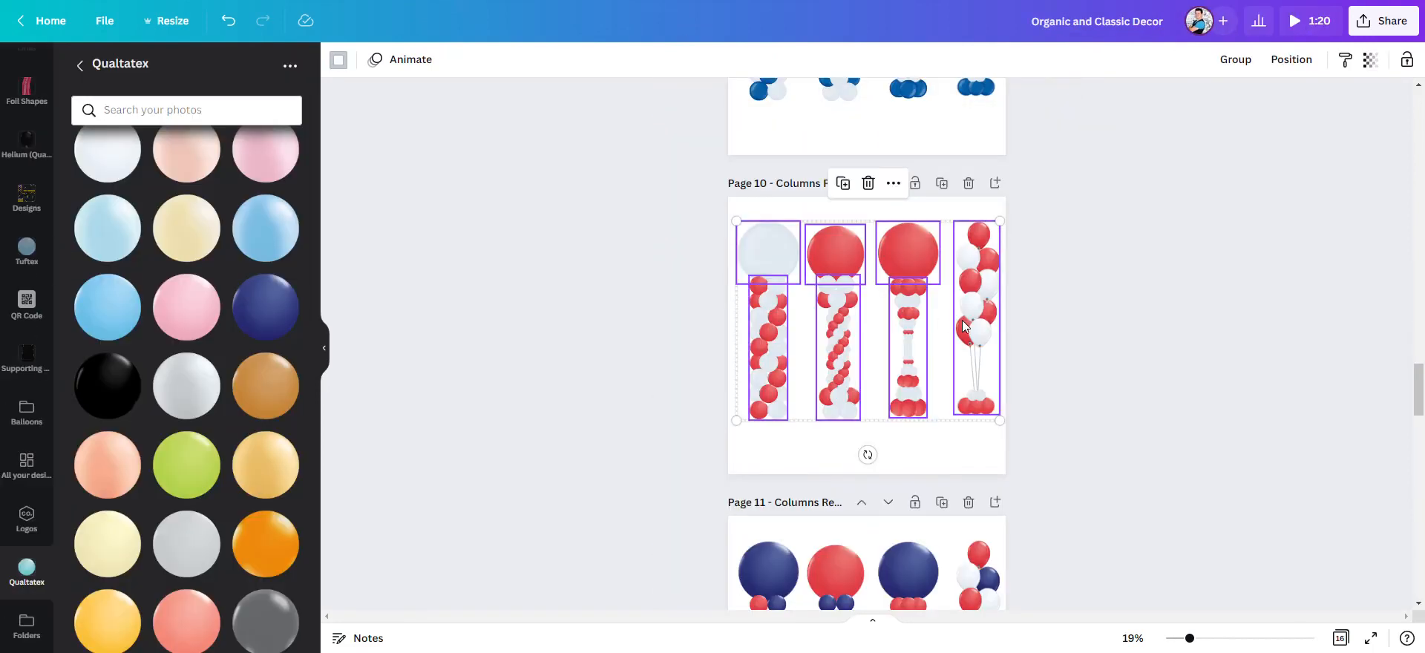
{"action": "scroll", "coordinate": [963, 327], "scroll_direction": "down", "scroll_amount": 5}
{"action": "left_click_drag", "start_coordinate": [1051, 351], "coordinate": [675, 130]}
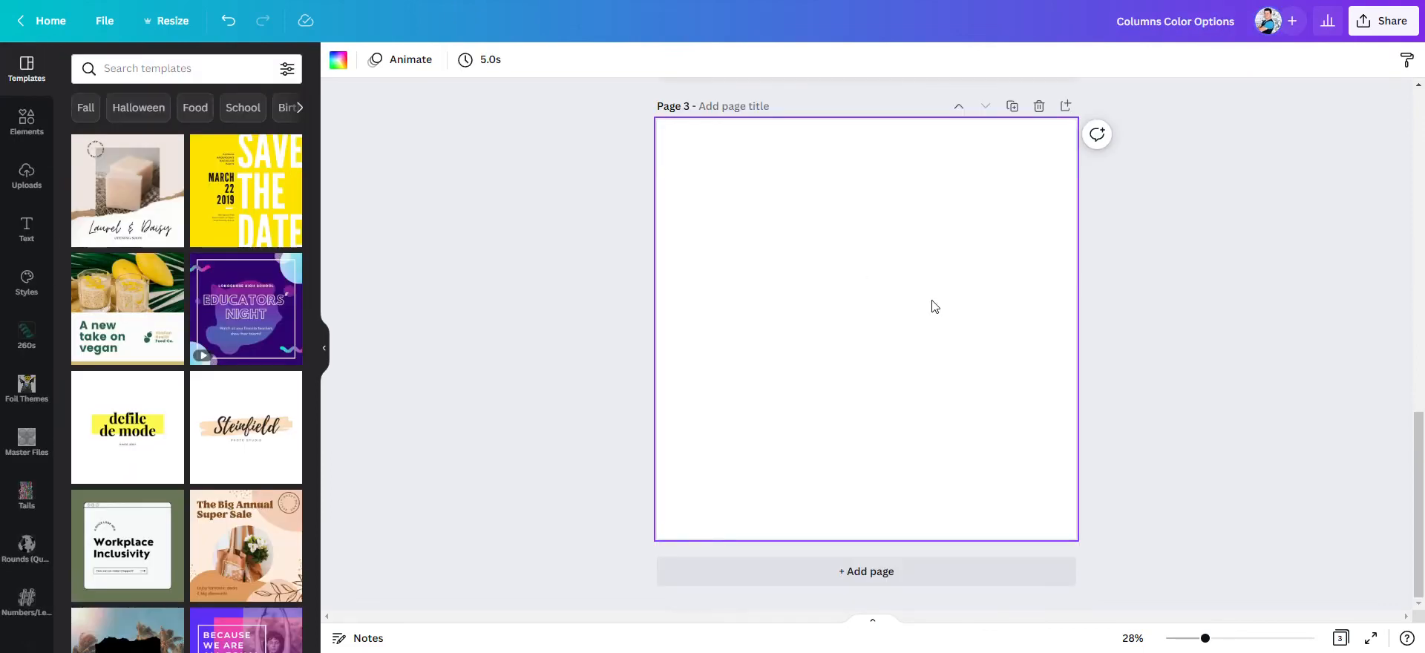
{"action": "key", "text": "ctrl+v"}
- Title the three column pages "Blue White", "Red White" and "Navy White Red" in order
{"action": "scroll", "coordinate": [1176, 321], "scroll_direction": "up", "scroll_amount": 10}
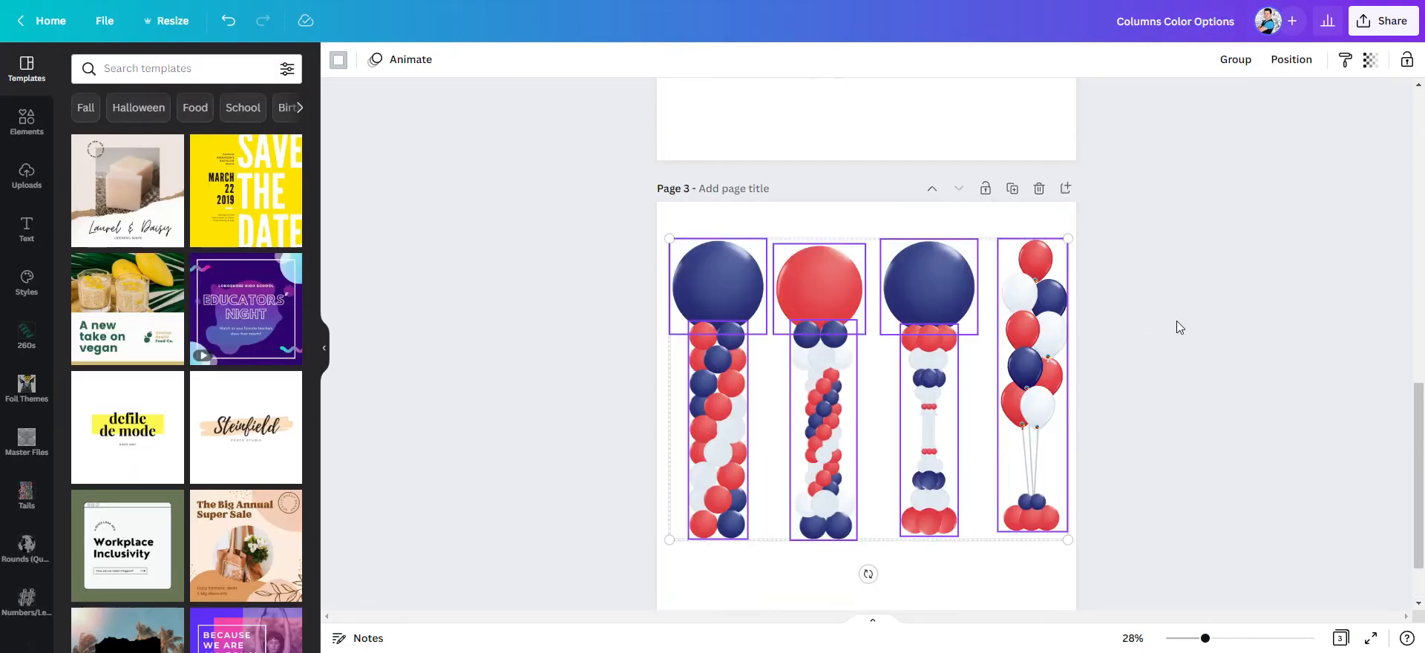
{"action": "scroll", "coordinate": [1165, 320], "scroll_direction": "up", "scroll_amount": 2}
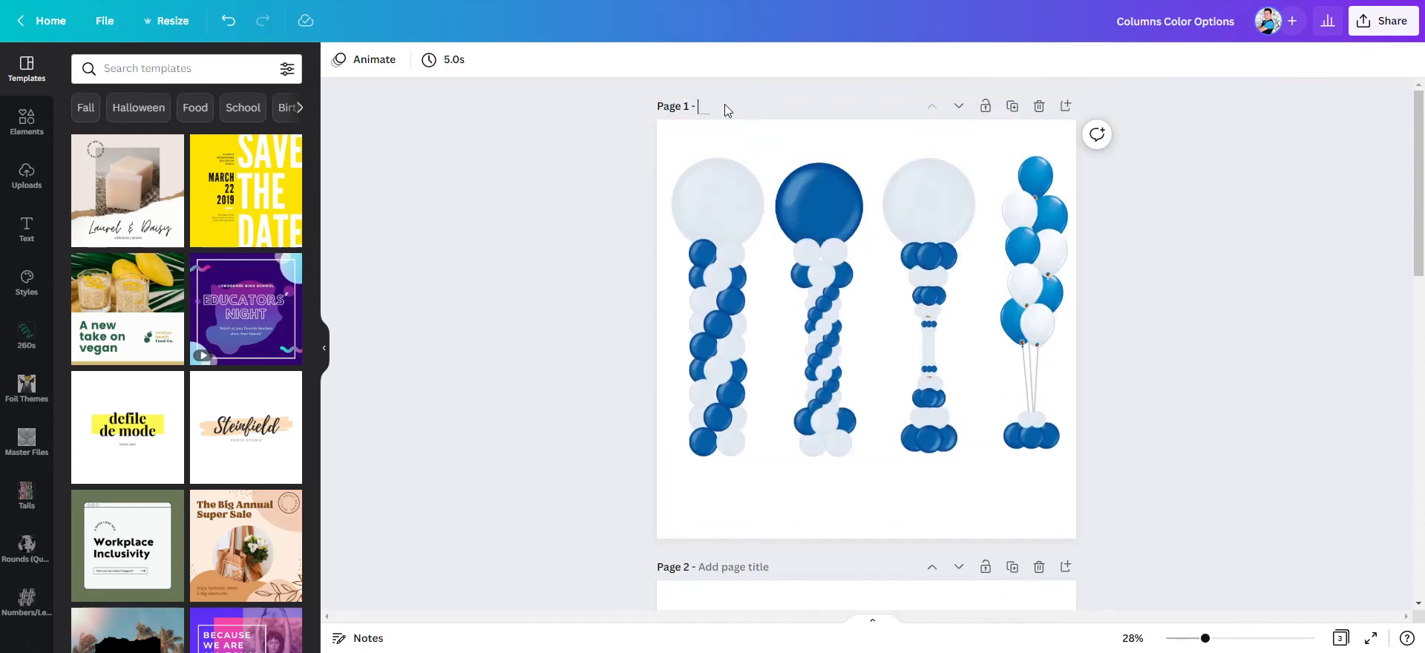
{"action": "type", "text": "Blue White"}
{"action": "scroll", "coordinate": [747, 286], "scroll_direction": "down", "scroll_amount": 6}
{"action": "left_click", "coordinate": [747, 369]}
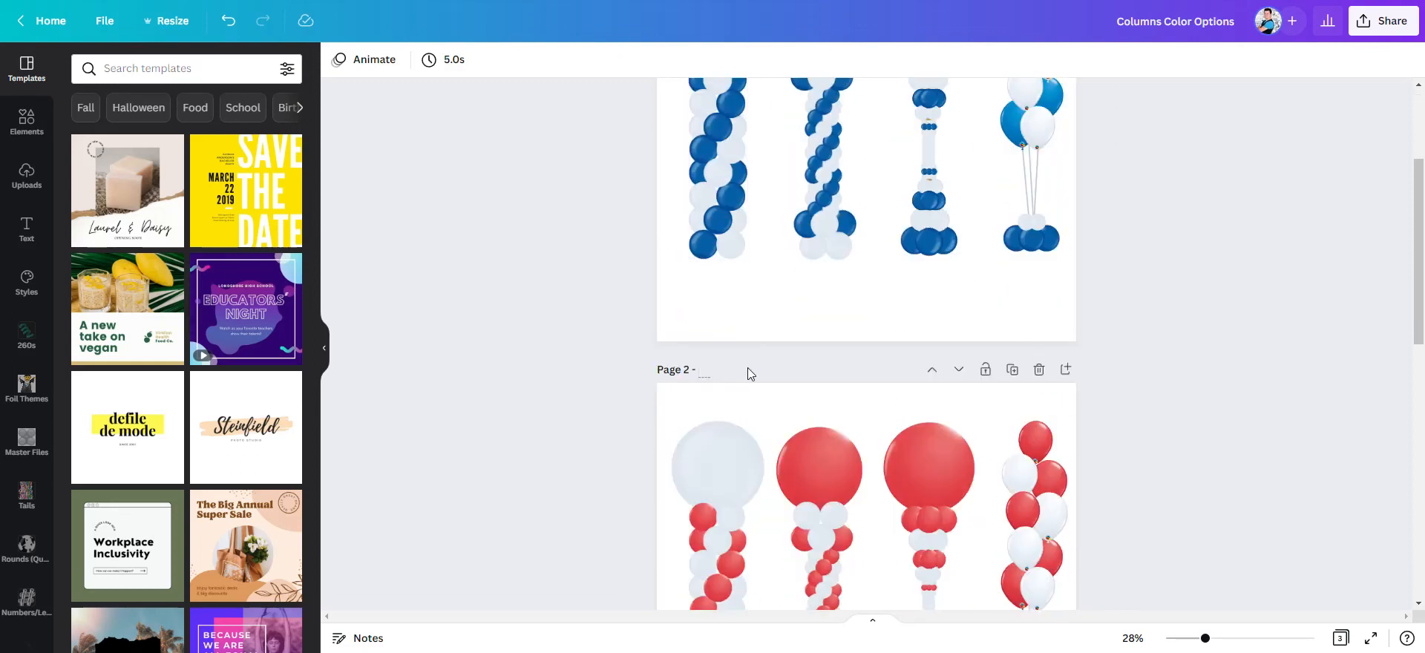
{"action": "type", "text": "Red"}
{"action": "scroll", "coordinate": [771, 386], "scroll_direction": "down", "scroll_amount": 10}
{"action": "left_click", "coordinate": [740, 433]}
{"action": "type", "text": "Navy White Re"}
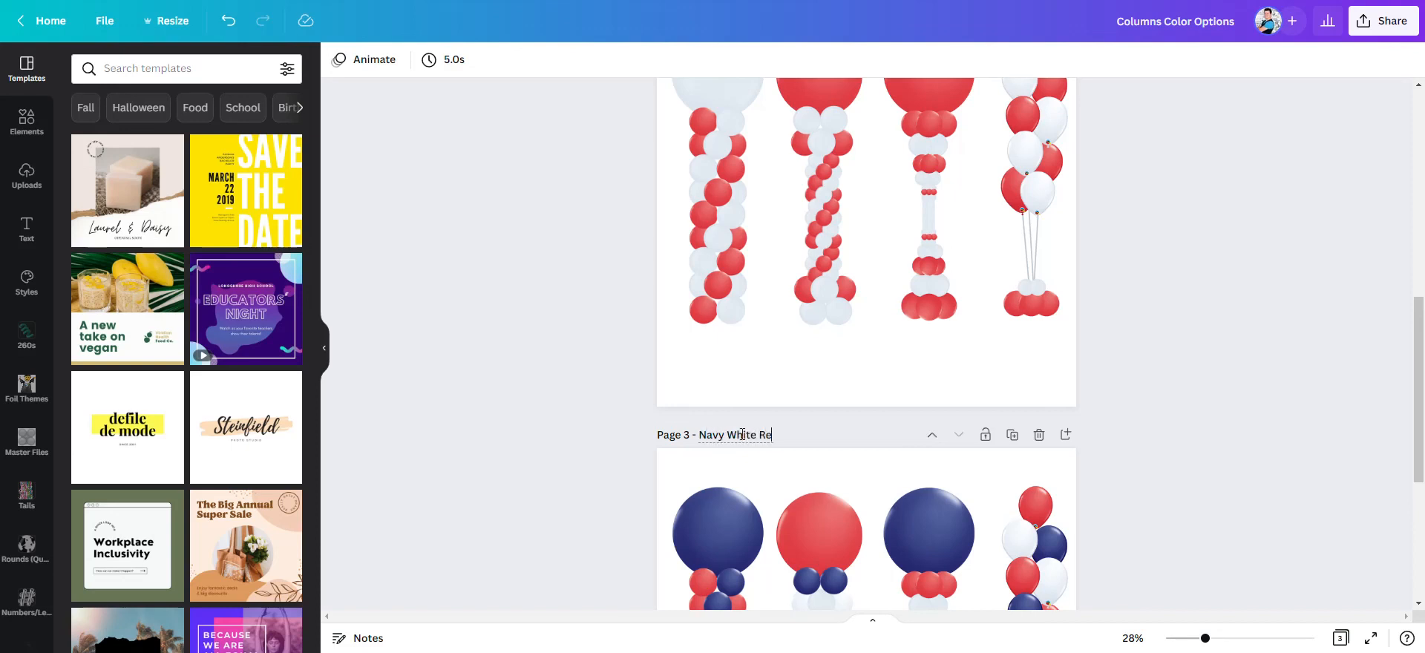
- Reopen Columns Color Options from the refreshed Templates folder and look through its titled pages
{"action": "scroll", "coordinate": [1166, 380], "scroll_direction": "up", "scroll_amount": 15}
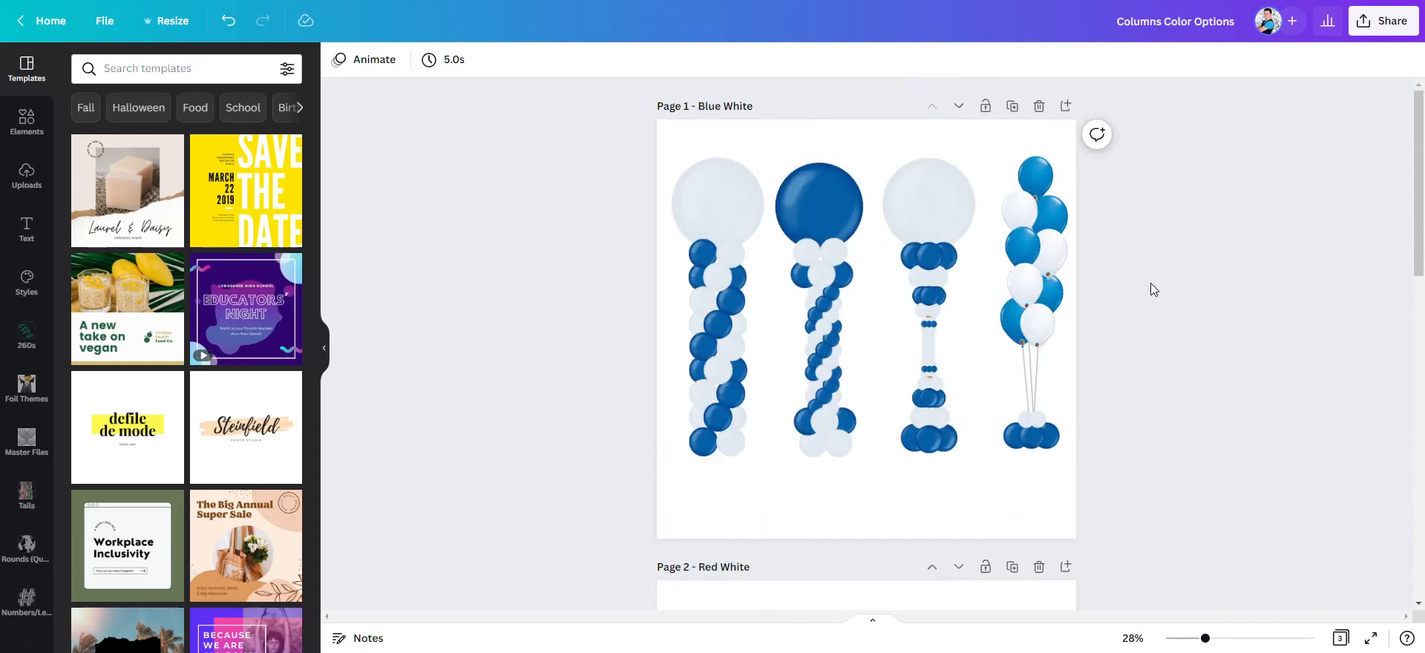
{"action": "scroll", "coordinate": [1135, 319], "scroll_direction": "down", "scroll_amount": 20}
{"action": "scroll", "coordinate": [1156, 349], "scroll_direction": "up", "scroll_amount": 20}
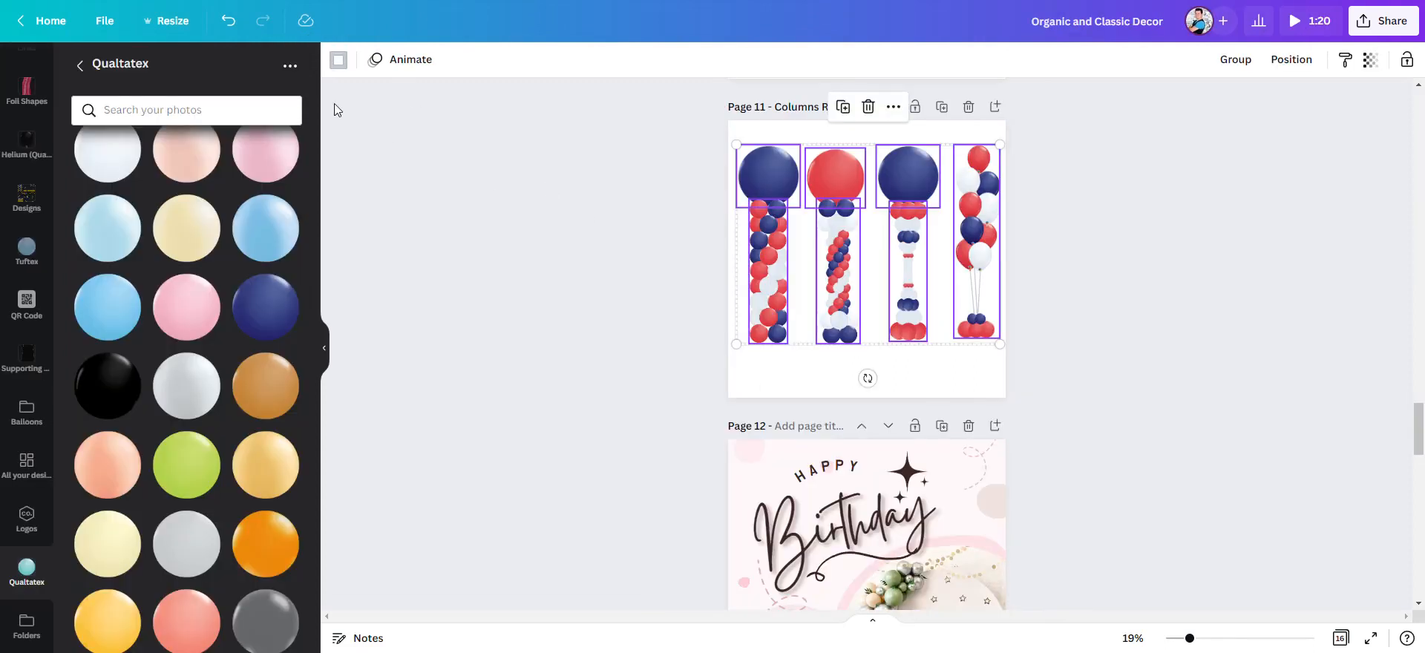
{"action": "left_click", "coordinate": [336, 110]}
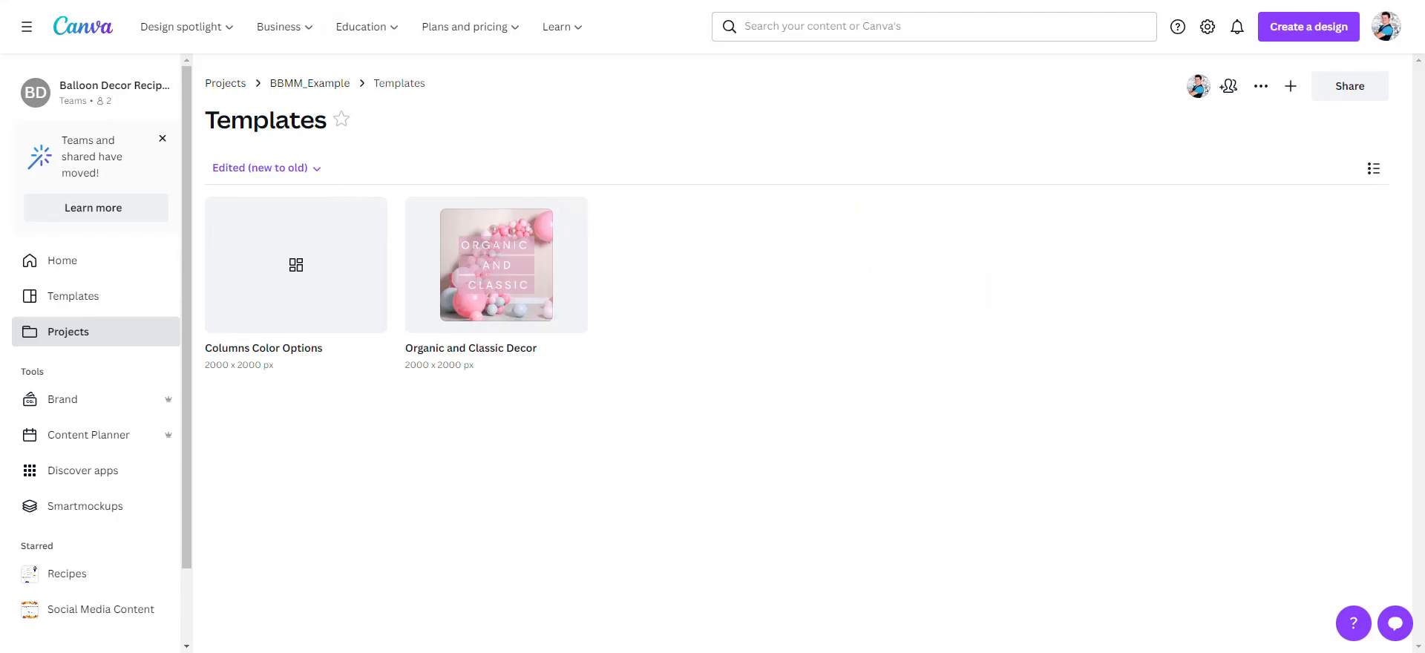
{"action": "key", "text": "F5"}
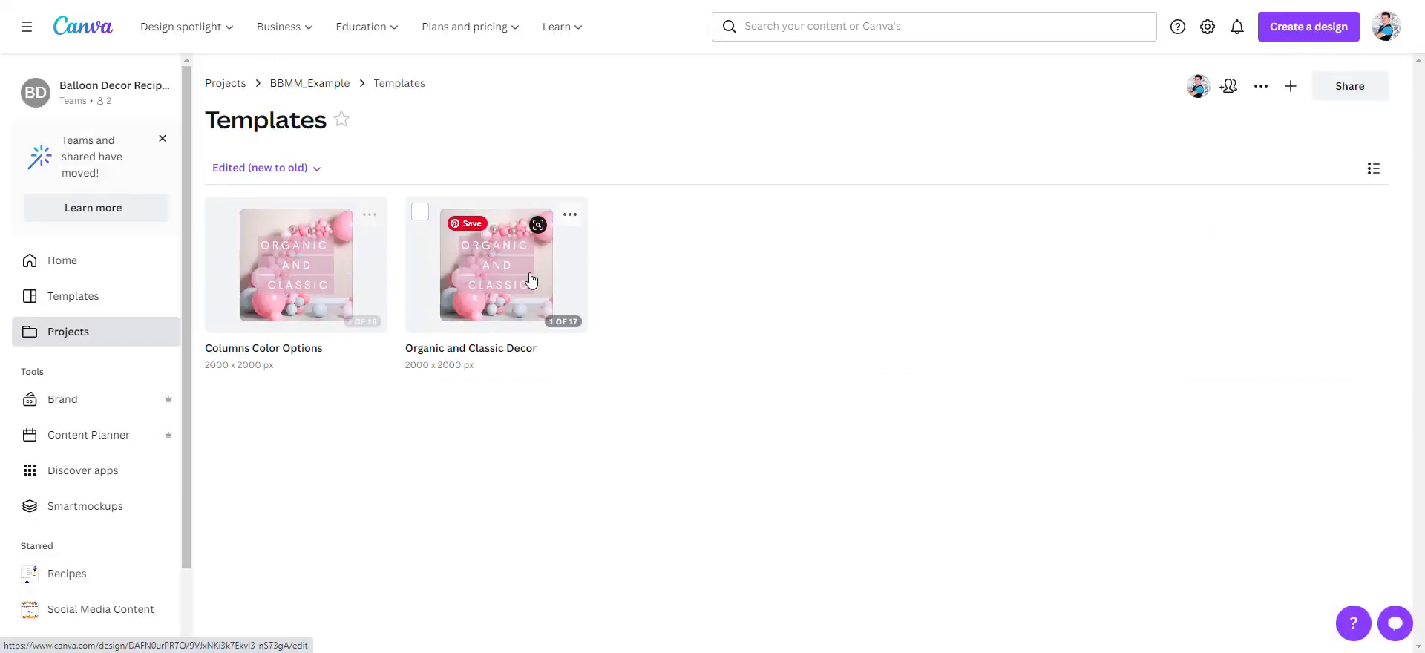
{"action": "left_click", "coordinate": [306, 280]}
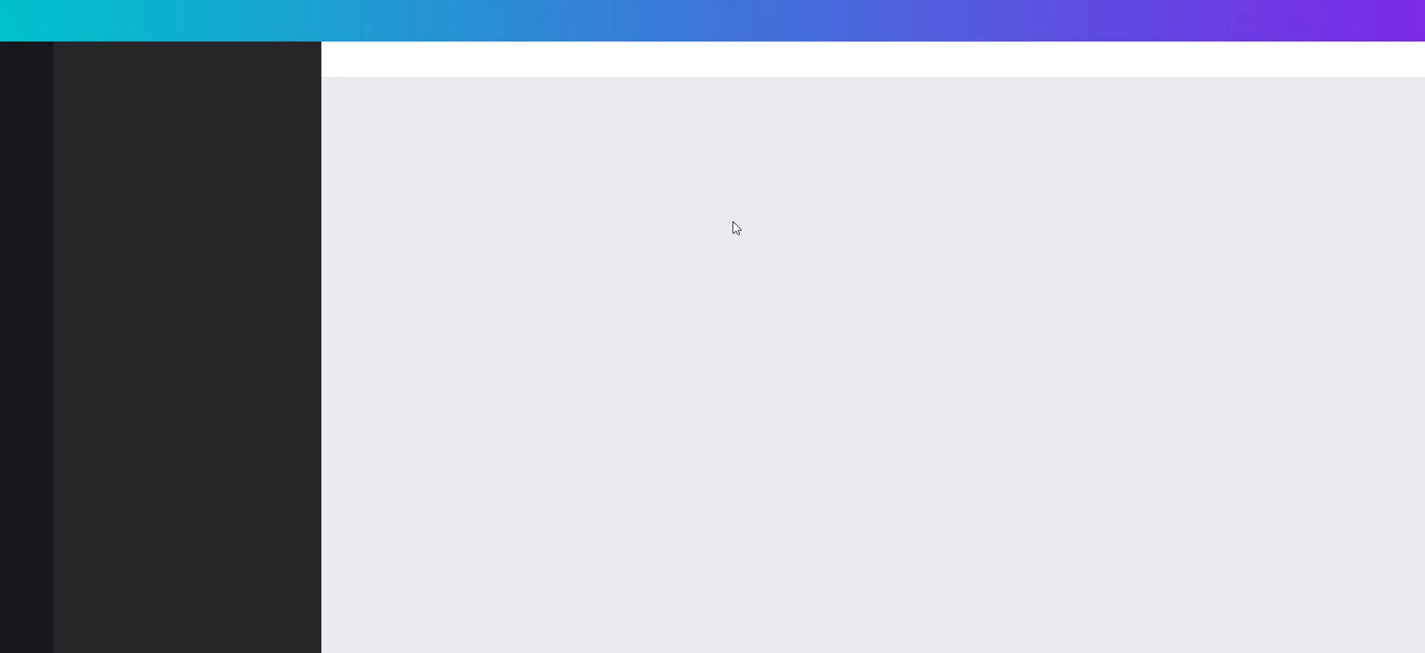
{"action": "scroll", "coordinate": [890, 260], "scroll_direction": "down", "scroll_amount": 10}
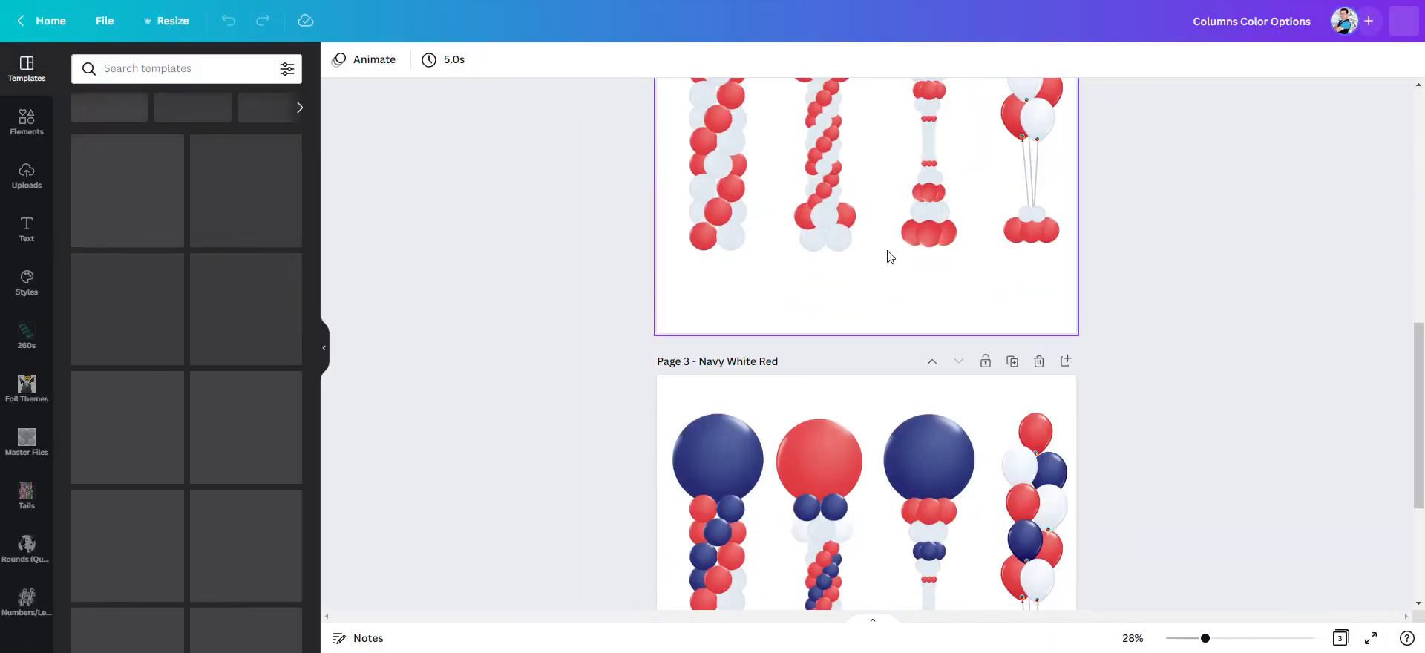
{"action": "scroll", "coordinate": [893, 293], "scroll_direction": "up", "scroll_amount": 10}
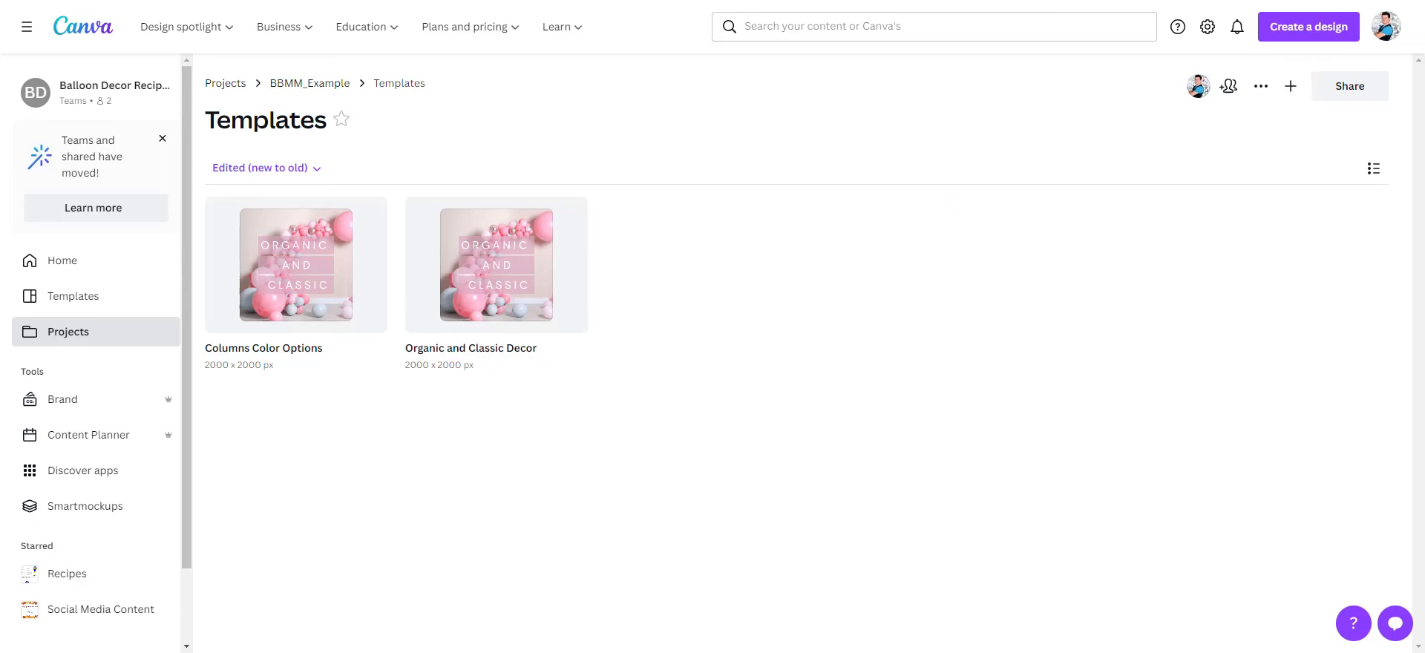
- Refresh the Templates folder and go back to Organic and Classic Decor to review its column pages from the title page onward
{"action": "key", "text": "F5"}
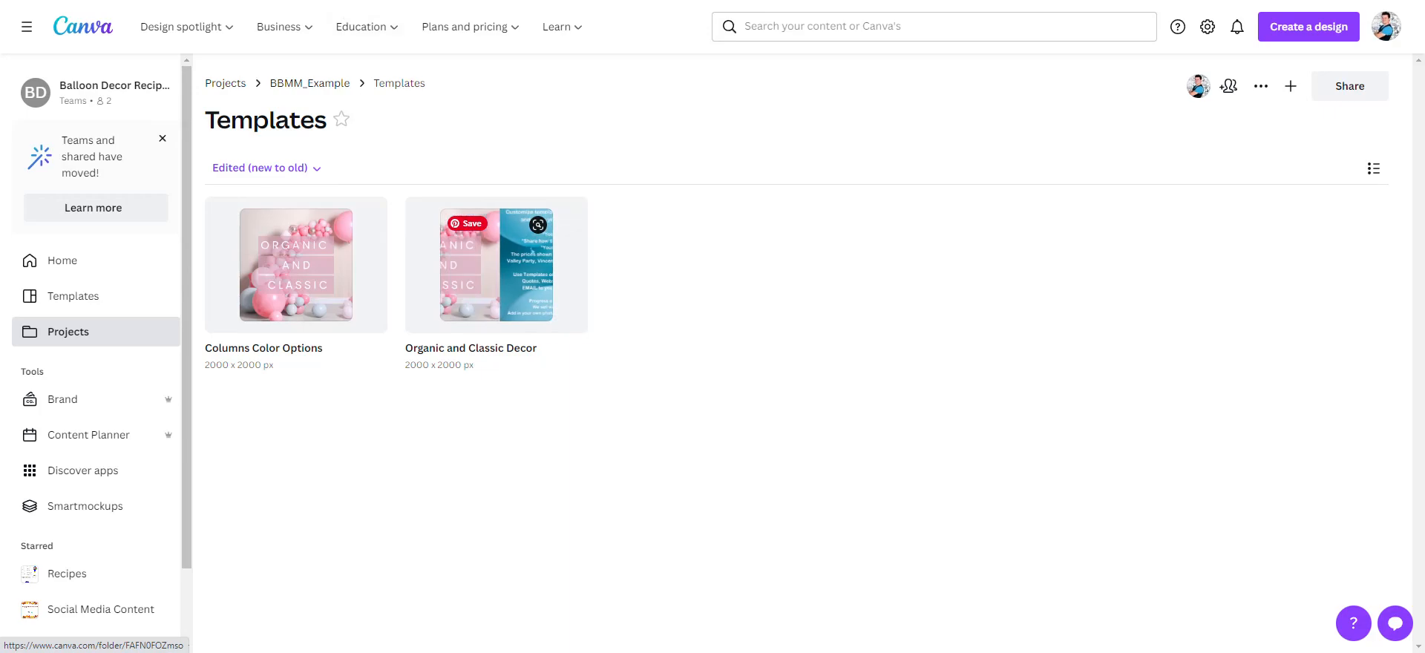
{"action": "left_click", "coordinate": [551, 272]}
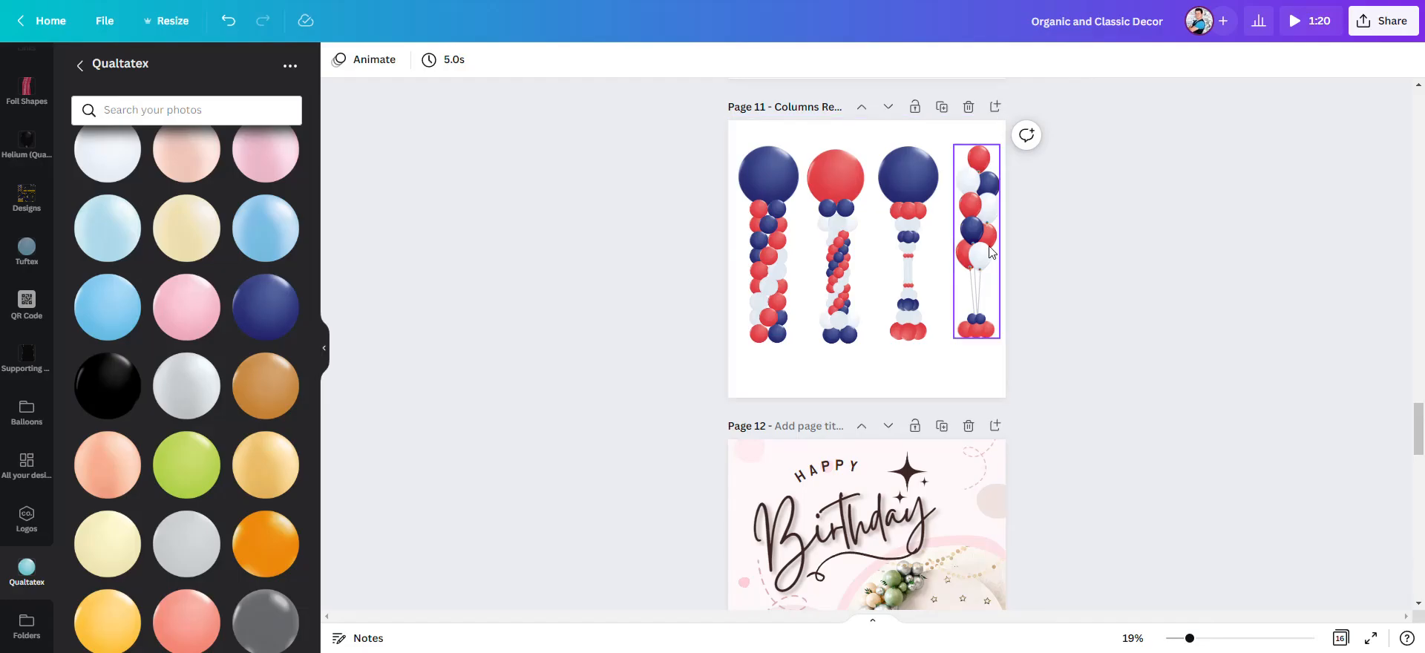
{"action": "scroll", "coordinate": [990, 252], "scroll_direction": "up", "scroll_amount": 15}
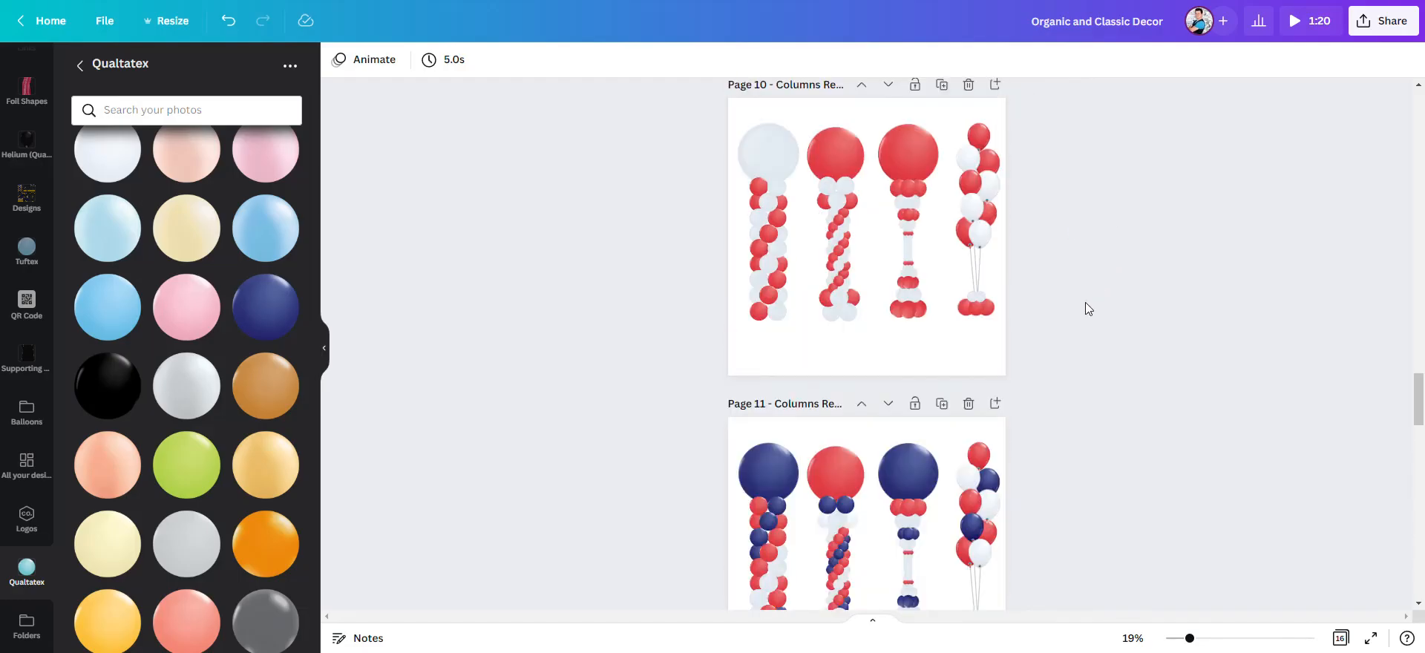
{"action": "scroll", "coordinate": [1067, 269], "scroll_direction": "up", "scroll_amount": 10}
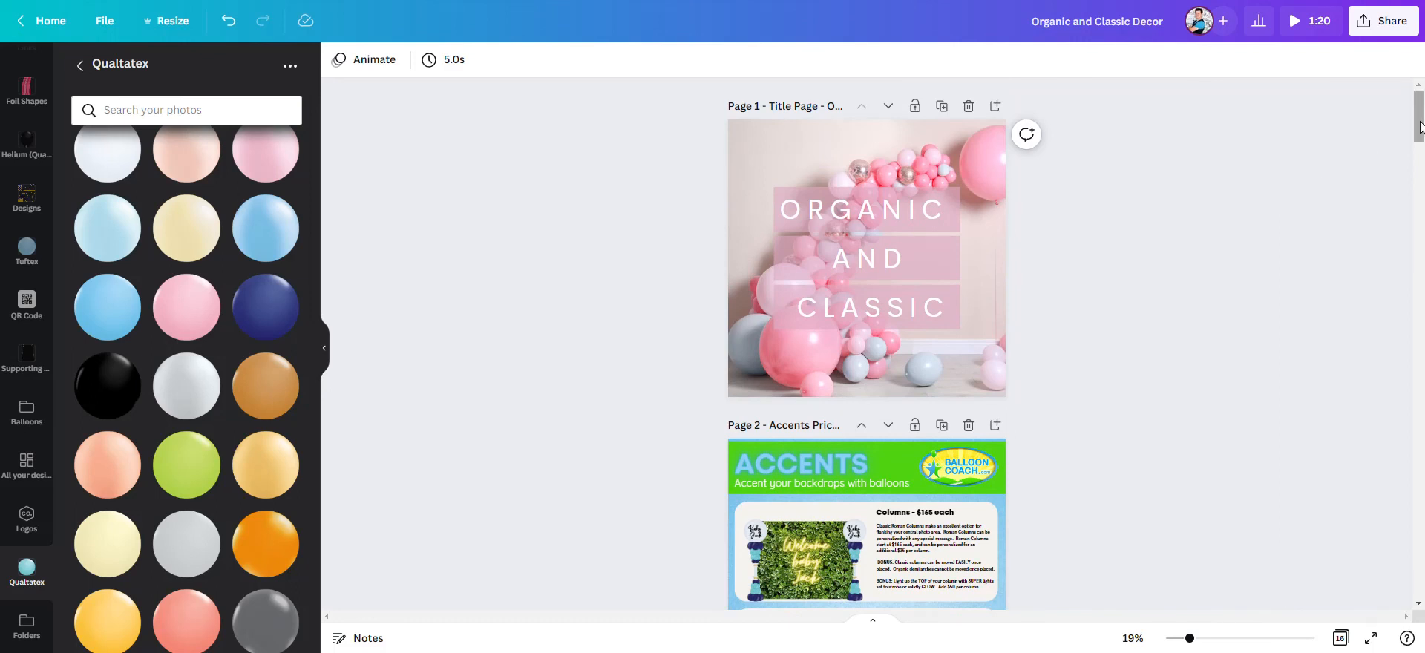
{"action": "scroll", "coordinate": [1289, 254], "scroll_direction": "down", "scroll_amount": 15}
{"action": "scroll", "coordinate": [1102, 284], "scroll_direction": "down", "scroll_amount": 12}
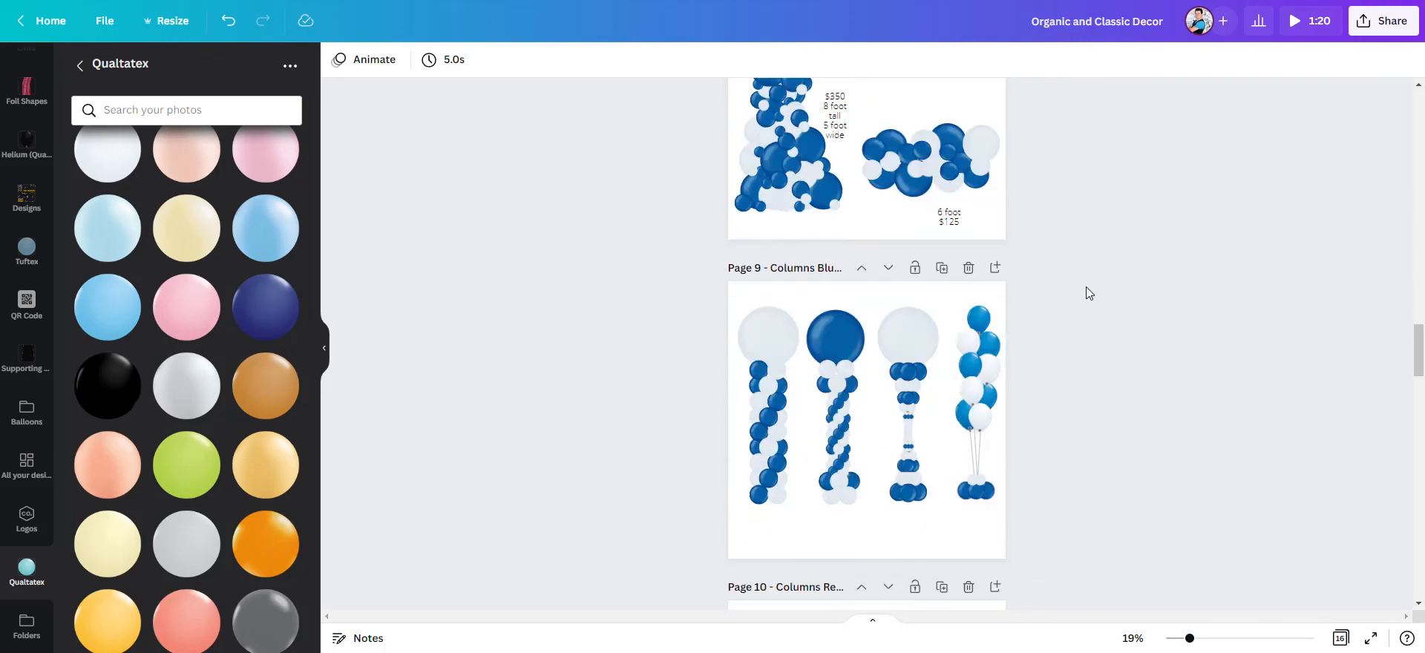
{"action": "scroll", "coordinate": [872, 318], "scroll_direction": "down", "scroll_amount": 5}
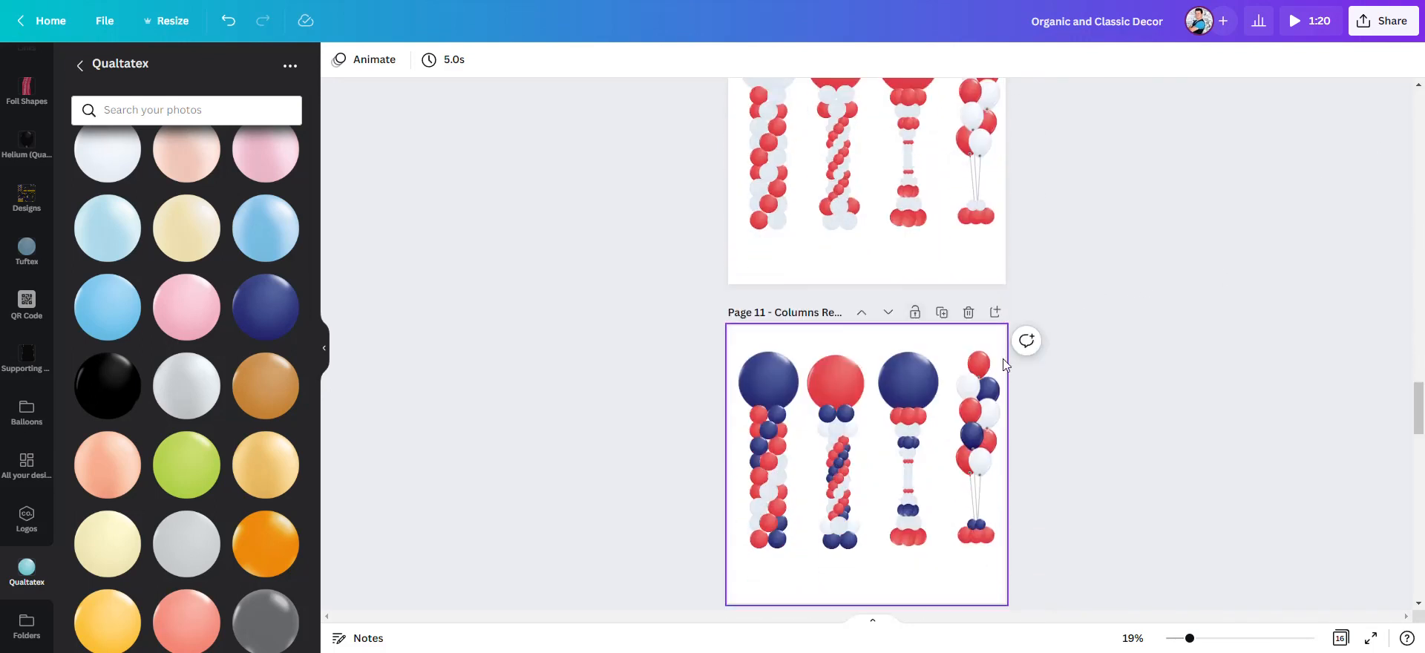
{"action": "scroll", "coordinate": [767, 165], "scroll_direction": "down", "scroll_amount": 5}
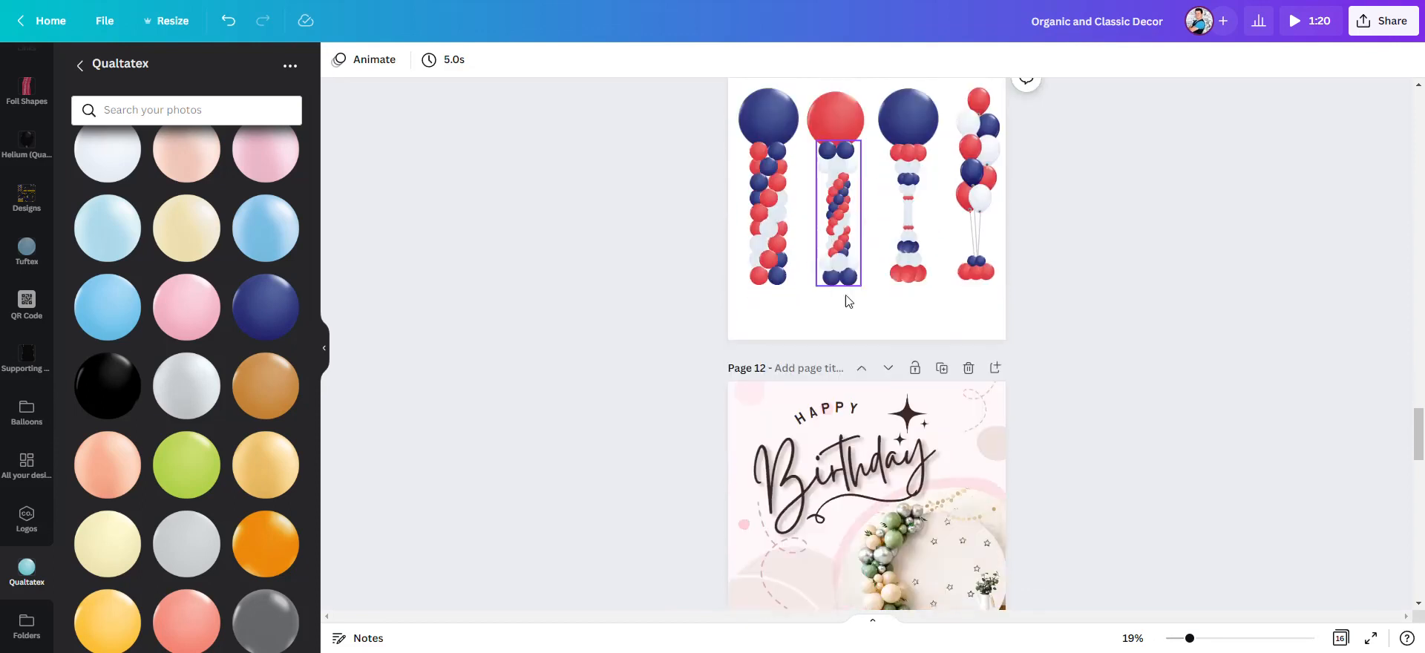